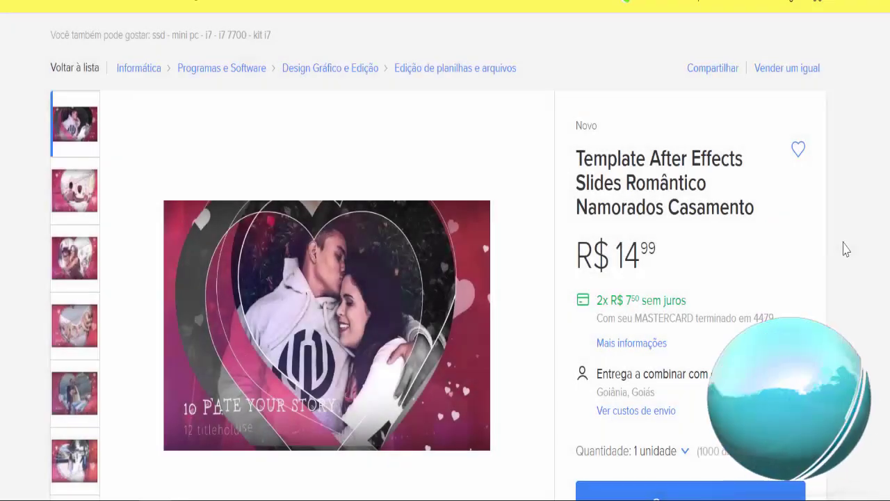
# Step: Preview another picture in the Valentine template listing's gallery
pyautogui.scroll(-2, 846, 249)
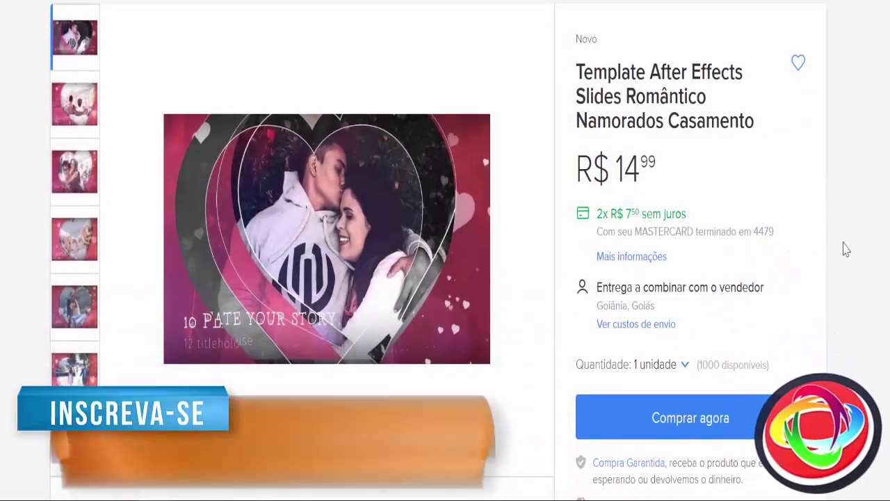
pyautogui.scroll(-2, 846, 249)
pyautogui.scroll(2, 846, 249)
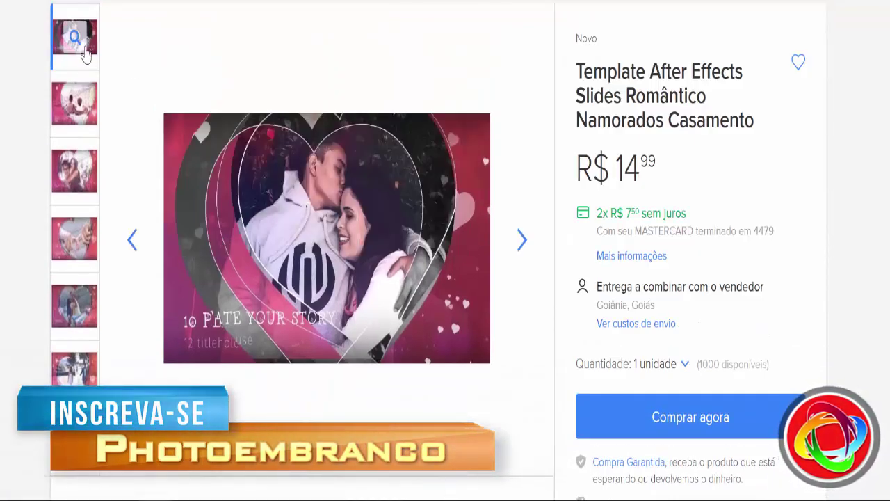
pyautogui.click(76, 100)
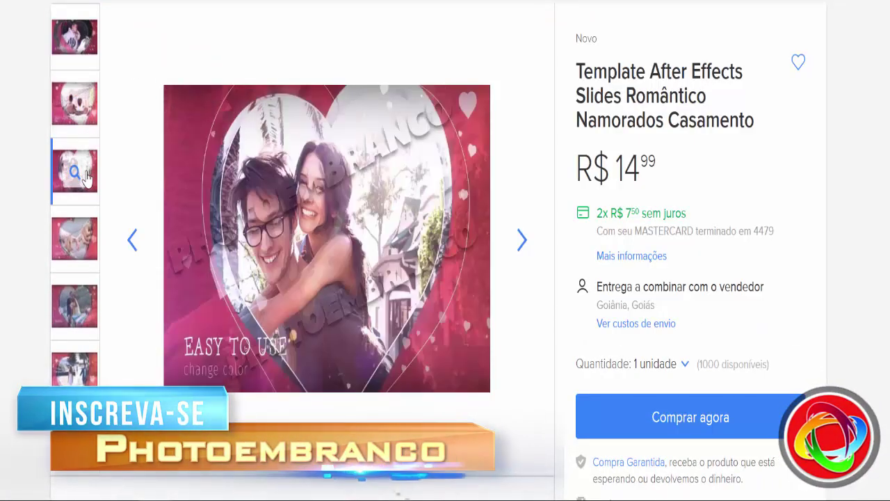
pyautogui.moveTo(89, 38)
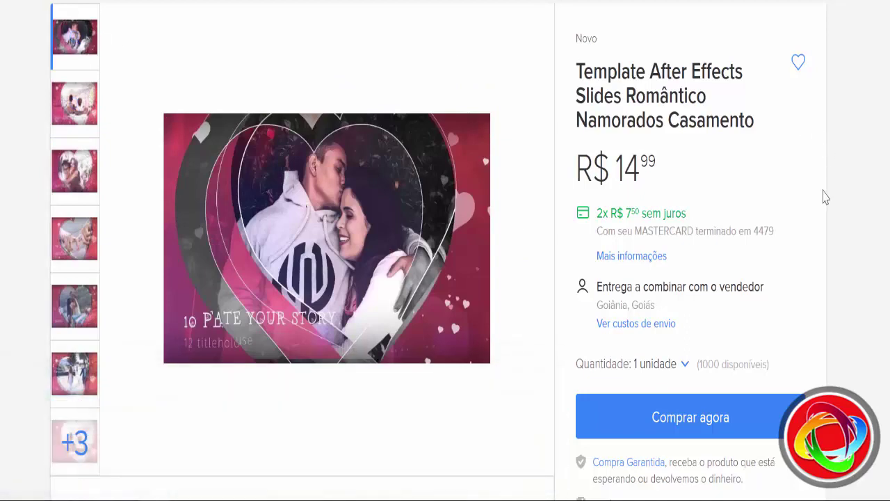
# Step: Scroll down through the listing's details and description, then back to the top
pyautogui.scroll(-1, 825, 197)
pyautogui.scroll(-1, 825, 196)
pyautogui.scroll(-2, 825, 196)
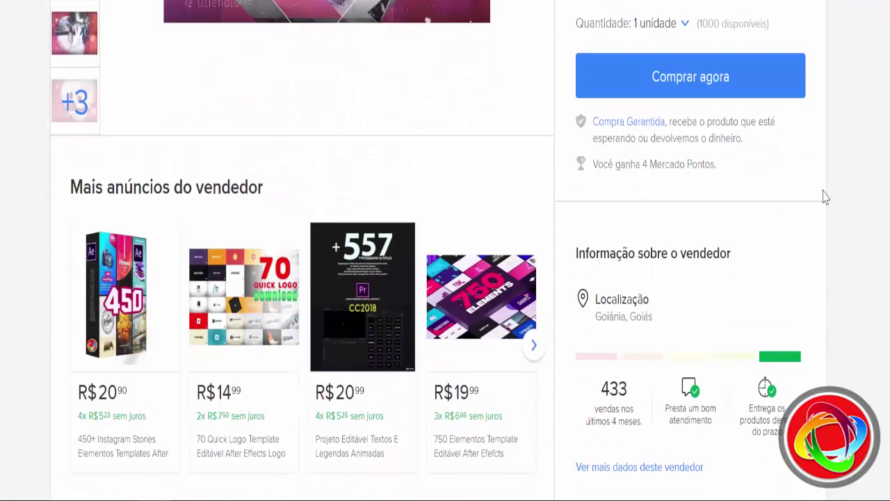
pyautogui.scroll(-1, 824, 197)
pyautogui.scroll(-3, 825, 197)
pyautogui.scroll(-1, 807, 199)
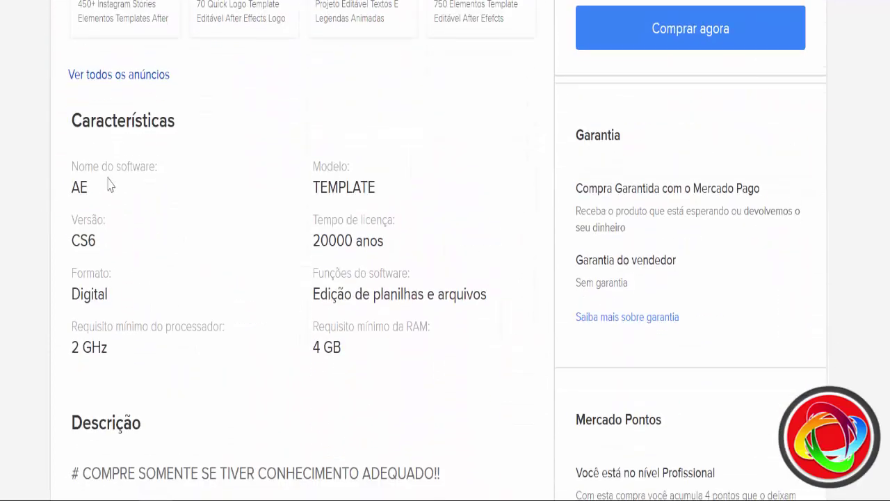
pyautogui.scroll(-1, 115, 183)
pyautogui.scroll(-1, 128, 186)
pyautogui.scroll(-1, 117, 282)
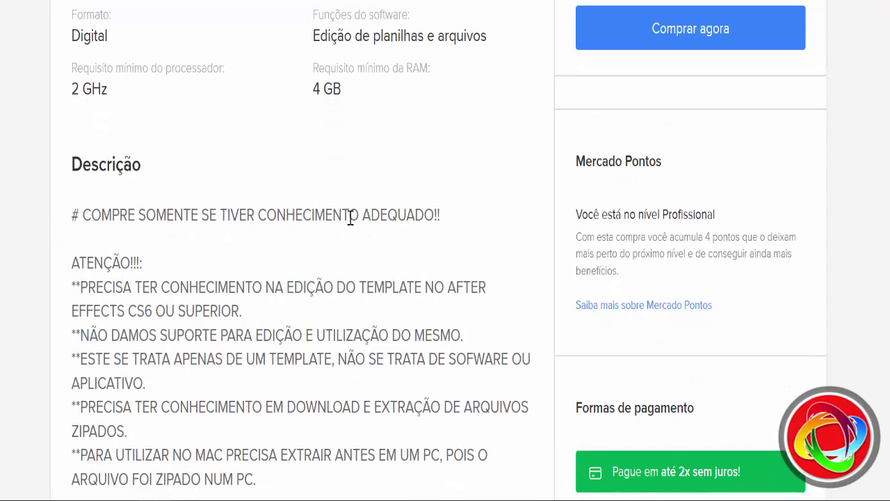
pyautogui.scroll(-1, 181, 292)
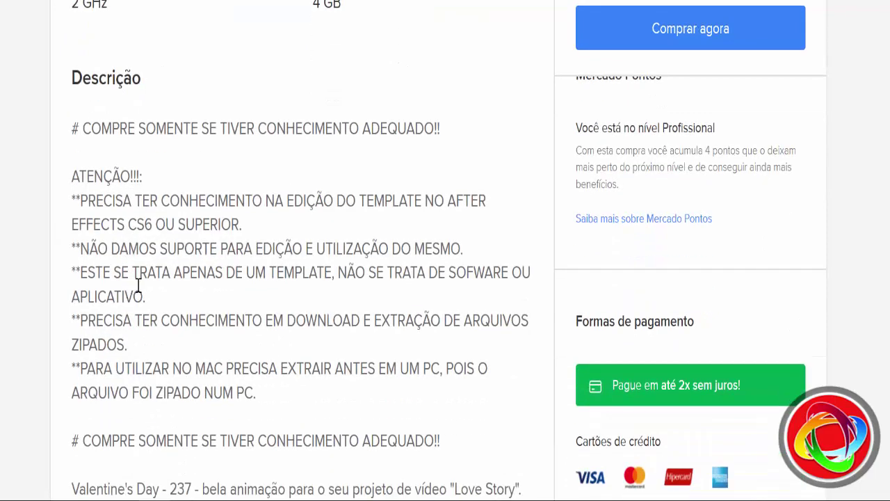
pyautogui.scroll(1, 237, 269)
pyautogui.scroll(1, 236, 271)
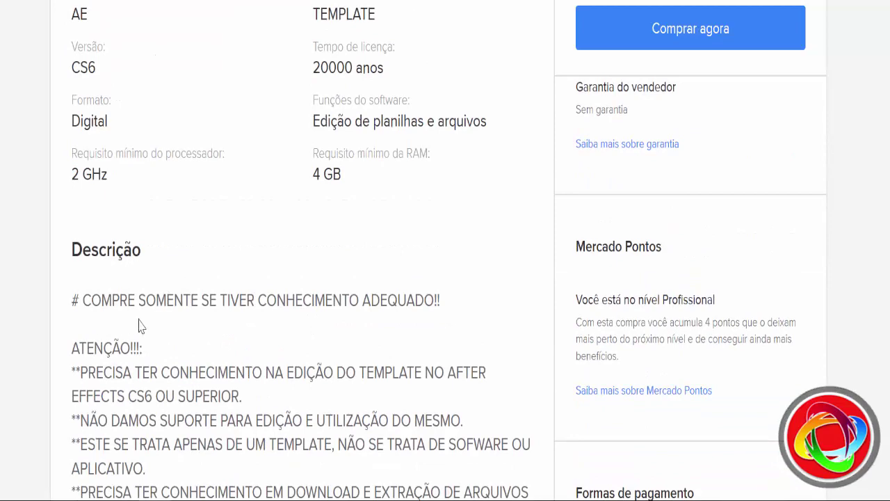
pyautogui.scroll(1, 142, 326)
pyautogui.scroll(1, 278, 327)
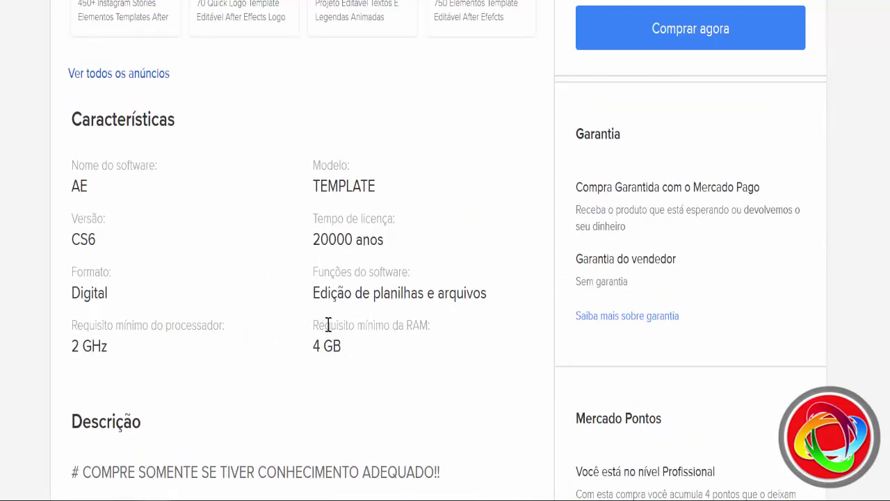
pyautogui.scroll(-2, 328, 325)
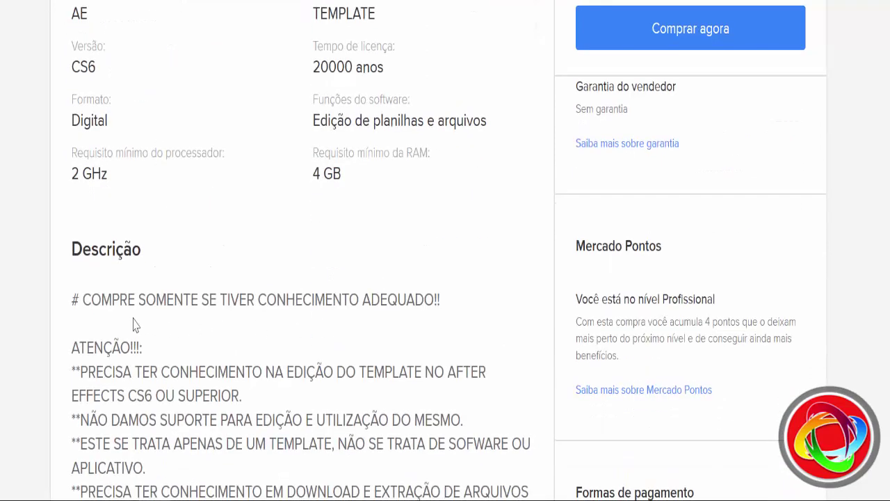
pyautogui.scroll(2, 234, 325)
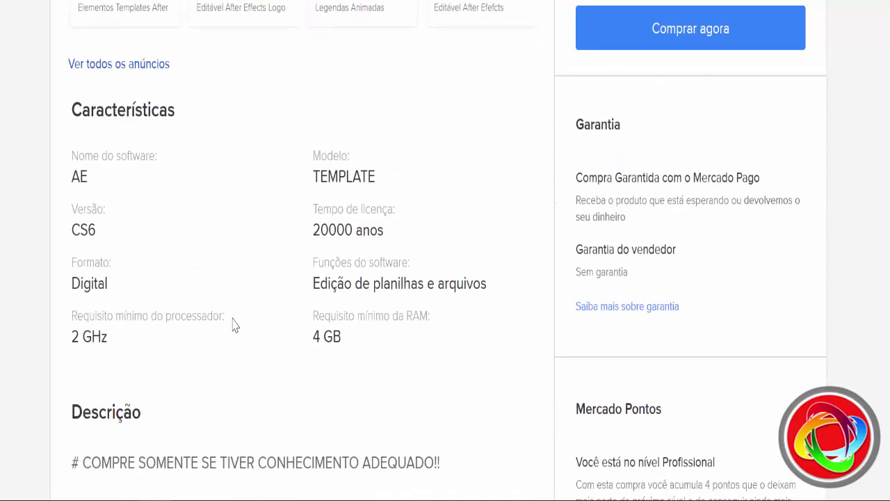
pyautogui.scroll(3, 234, 326)
pyautogui.scroll(3, 235, 326)
pyautogui.scroll(4, 856, 369)
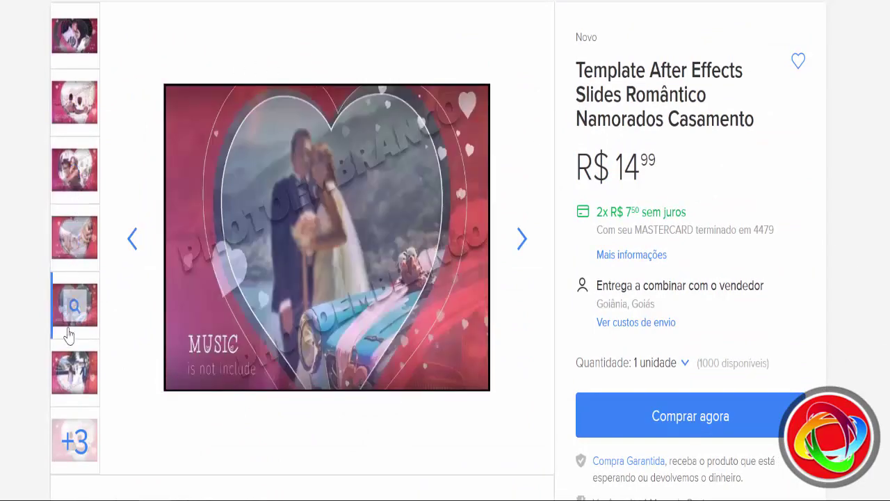
# Step: Highlight the Propaganda Publicidade Televisão Shop product title, then clear the selection
pyautogui.moveTo(74, 91)
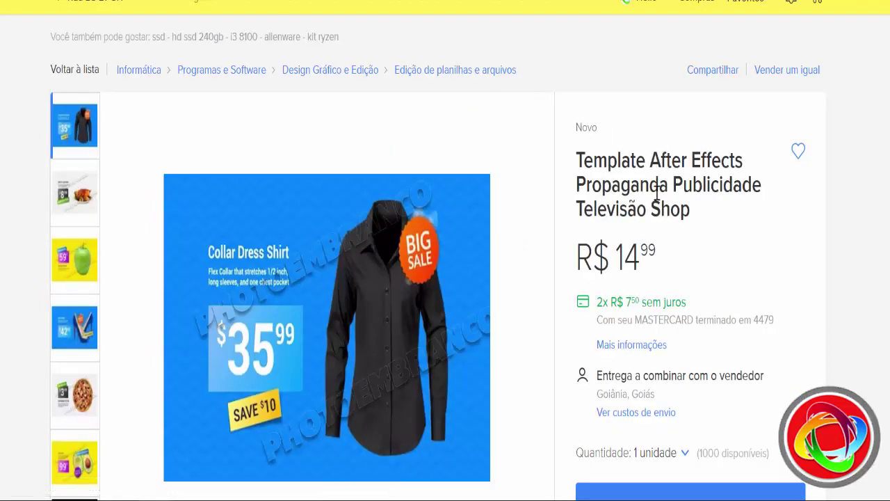
pyautogui.moveTo(607, 171); pyautogui.dragTo(712, 205)
pyautogui.click(712, 204)
pyautogui.moveTo(76, 322)
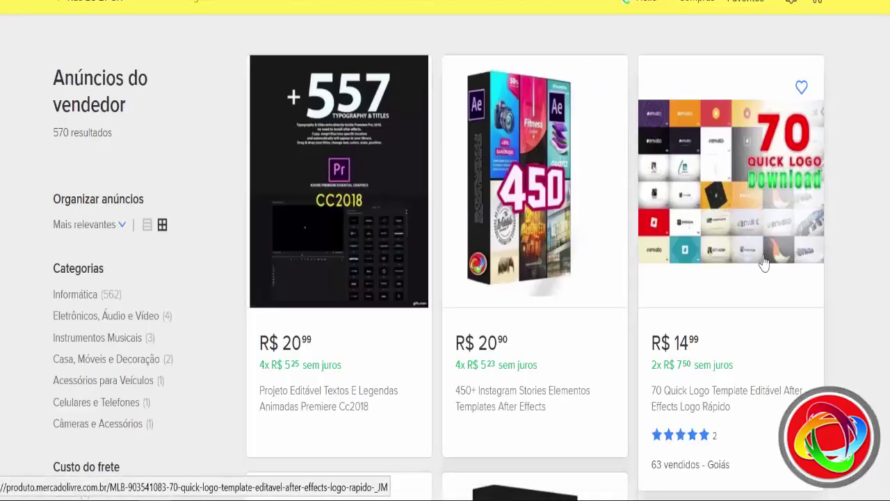
# Step: Scroll the seller's listings grid down and back up
pyautogui.scroll(-6, 763, 304)
pyautogui.scroll(-4, 765, 303)
pyautogui.scroll(5, 765, 303)
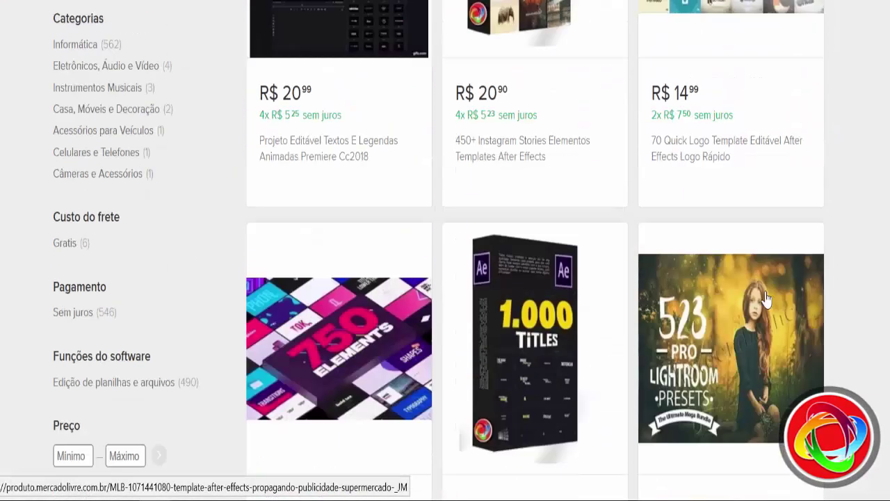
pyautogui.scroll(4, 765, 289)
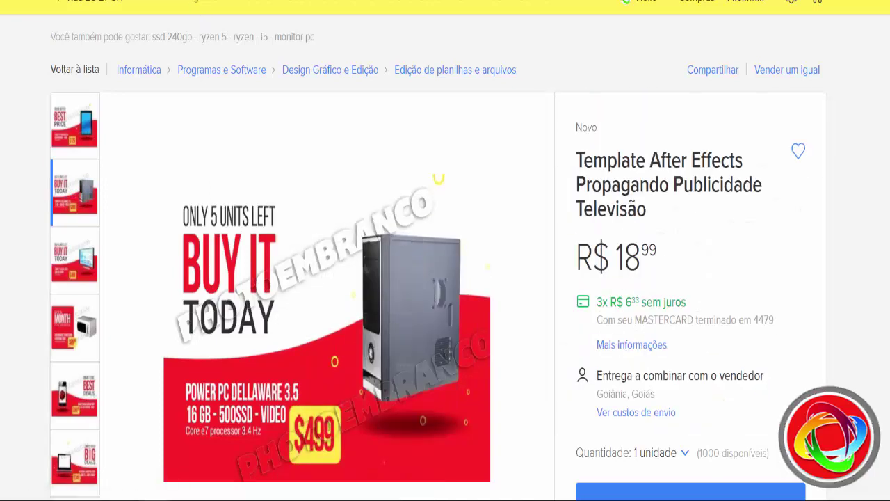
# Step: Go back with Alt+Left to the 450+ Instagram Stories listing at R$ 20,90
pyautogui.hotkey('alt', 'Left')
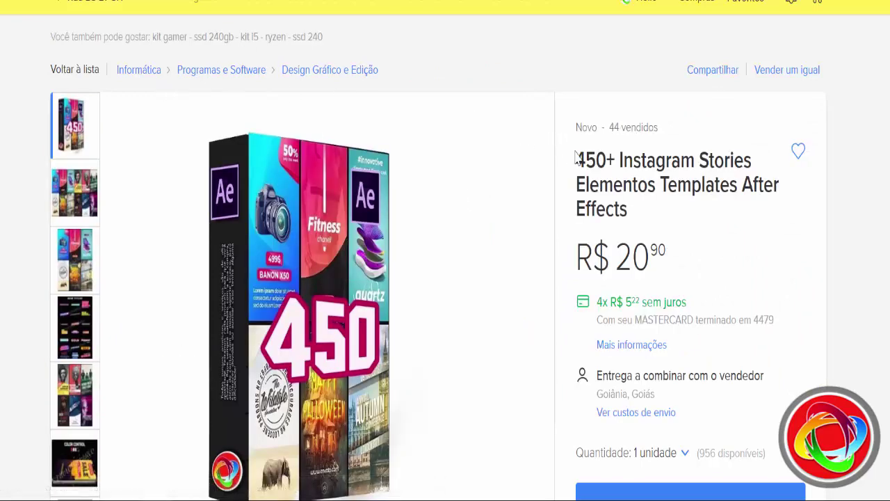
# Step: Highlight the 450+ Instagram Stories title and scroll through its specs and description
pyautogui.moveTo(592, 164); pyautogui.dragTo(659, 201)
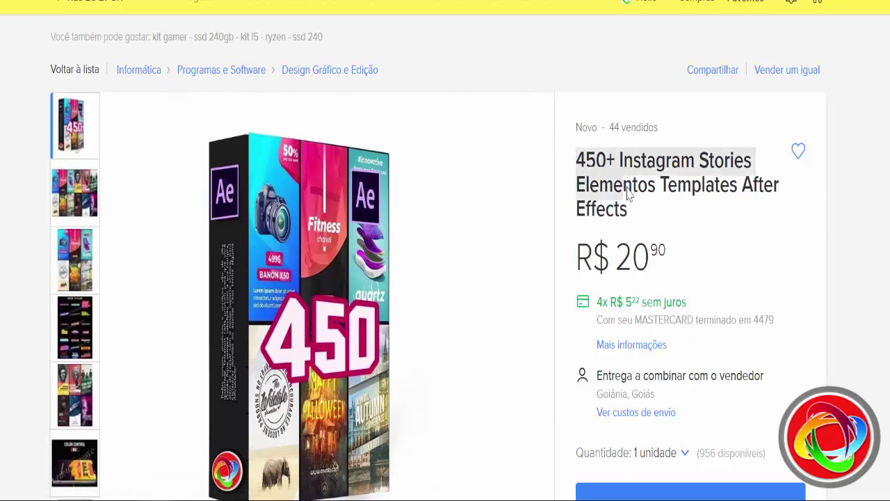
pyautogui.click(619, 195)
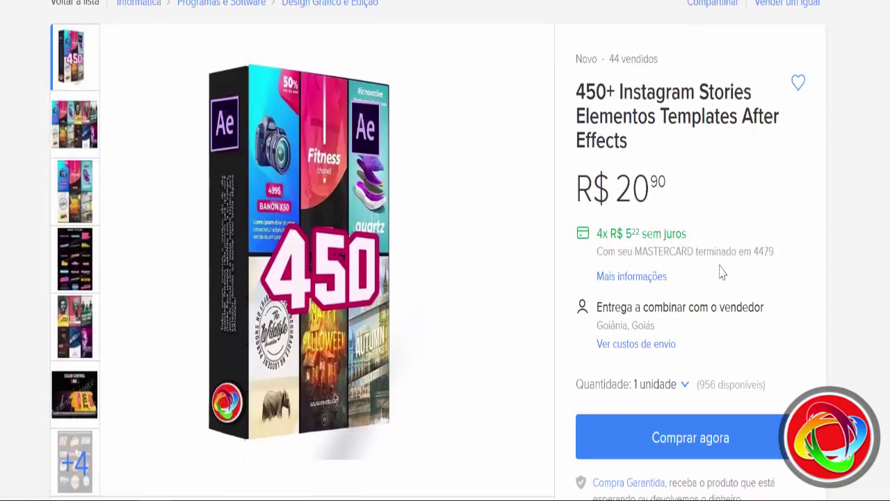
pyautogui.scroll(-2, 722, 274)
pyautogui.scroll(1, 722, 274)
pyautogui.scroll(-2, 722, 274)
pyautogui.scroll(-4, 722, 274)
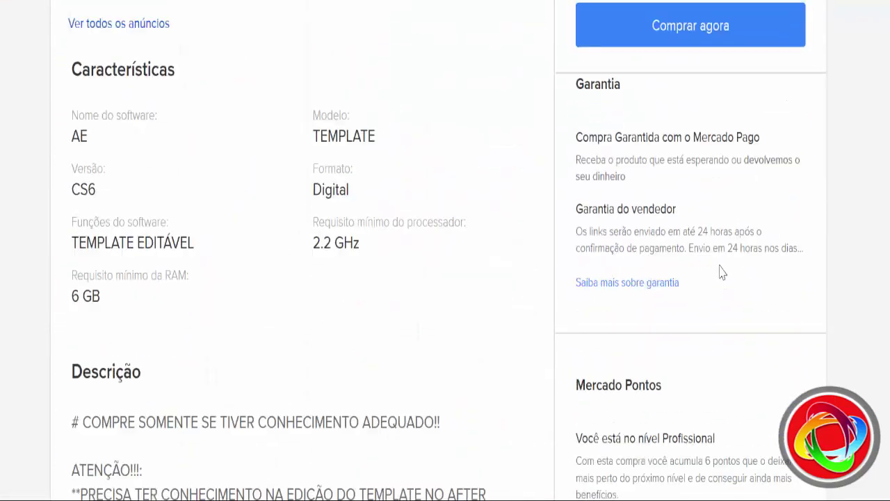
pyautogui.scroll(-4, 722, 273)
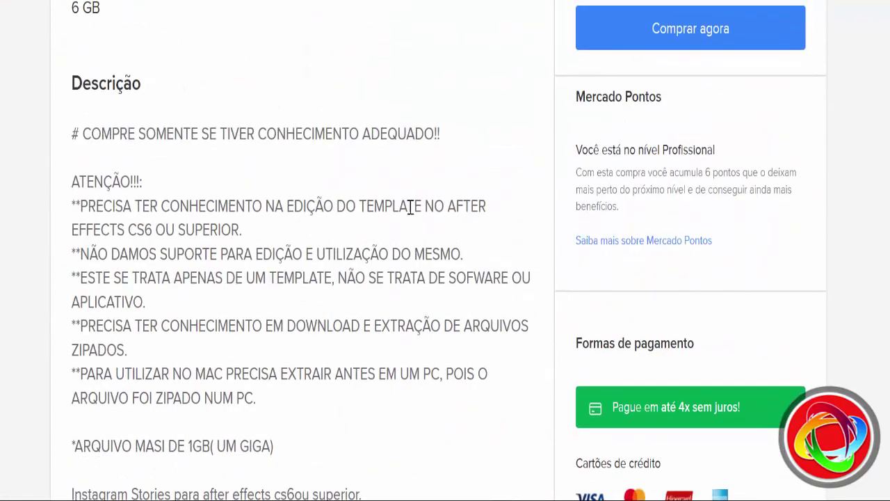
pyautogui.scroll(8, 411, 207)
pyautogui.scroll(12, 411, 207)
pyautogui.scroll(-5, 526, 232)
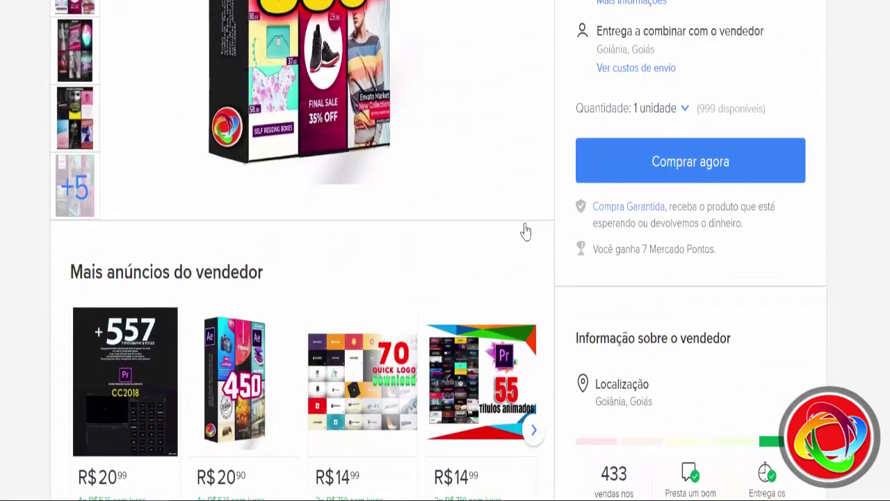
# Step: Highlight the 650+ Instagram Stories title and scroll through its description
pyautogui.scroll(5, 526, 232)
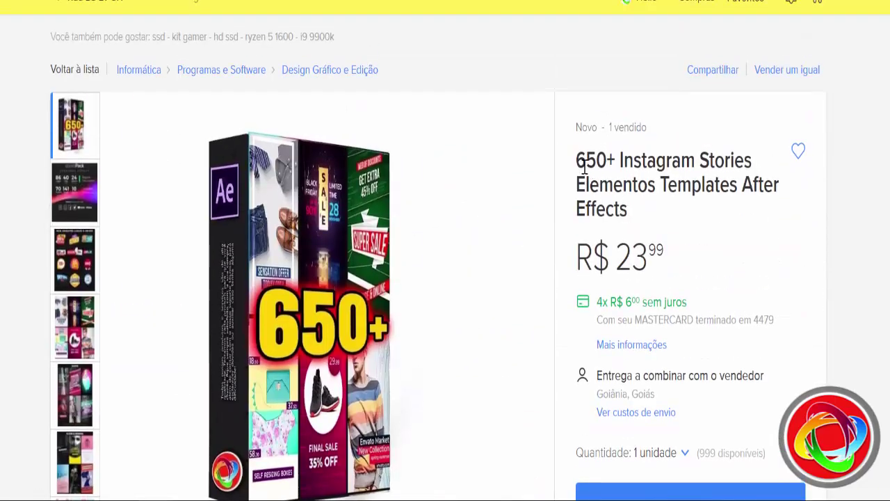
pyautogui.moveTo(584, 167); pyautogui.dragTo(630, 174)
pyautogui.click(647, 226)
pyautogui.scroll(-3, 631, 205)
pyautogui.scroll(-5, 630, 213)
pyautogui.scroll(-5, 630, 212)
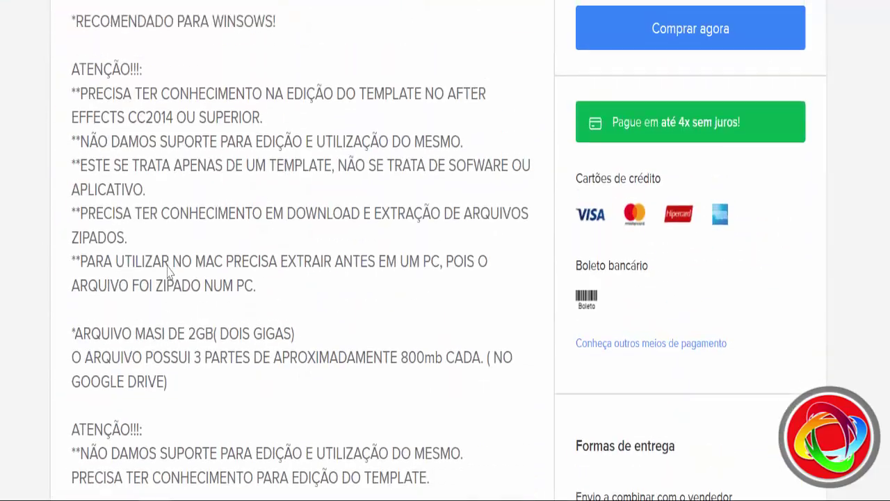
pyautogui.scroll(3, 167, 272)
pyautogui.scroll(5, 542, 373)
pyautogui.scroll(5, 546, 371)
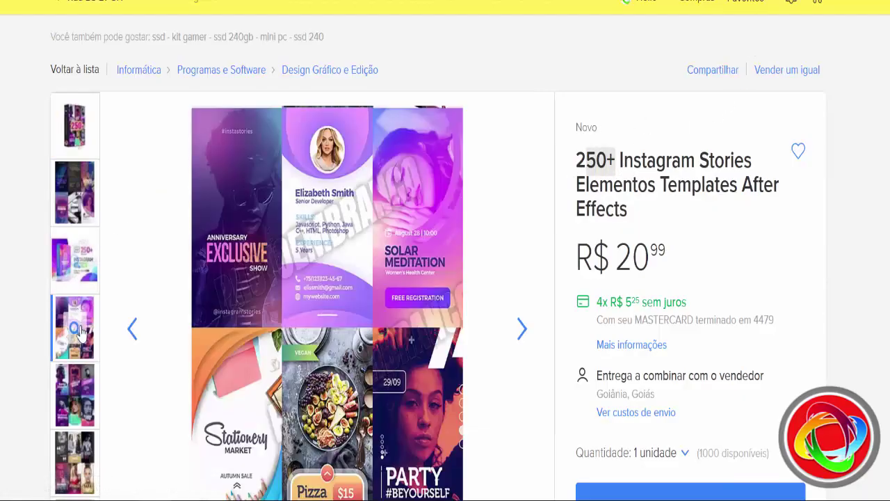
pyautogui.scroll(-1, 68, 424)
pyautogui.scroll(-2, 66, 418)
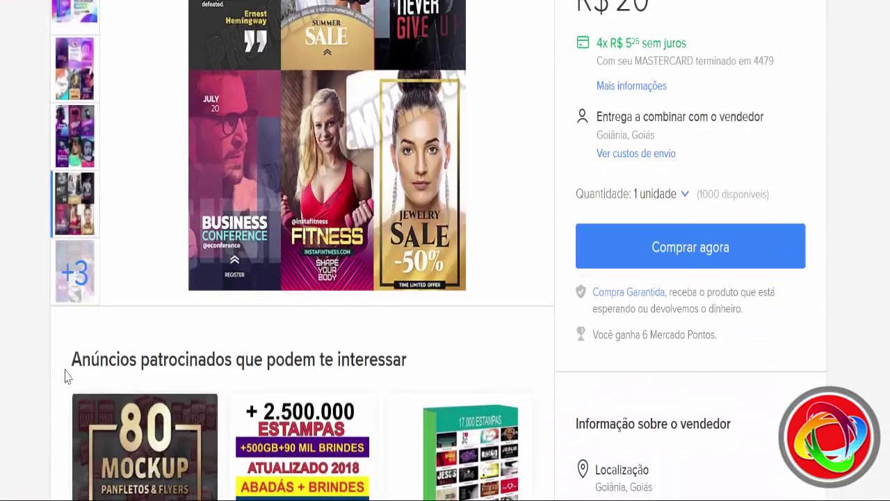
pyautogui.scroll(3, 70, 390)
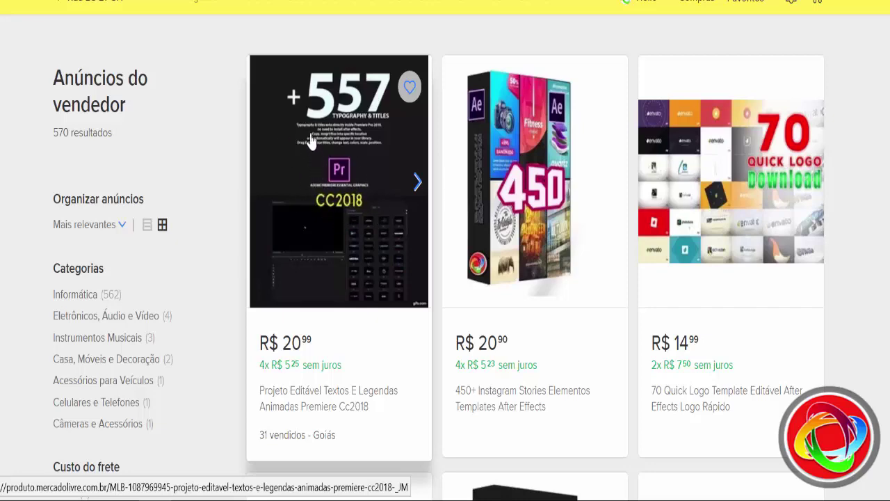
pyautogui.scroll(-1, 694, 175)
pyautogui.scroll(-5, 788, 149)
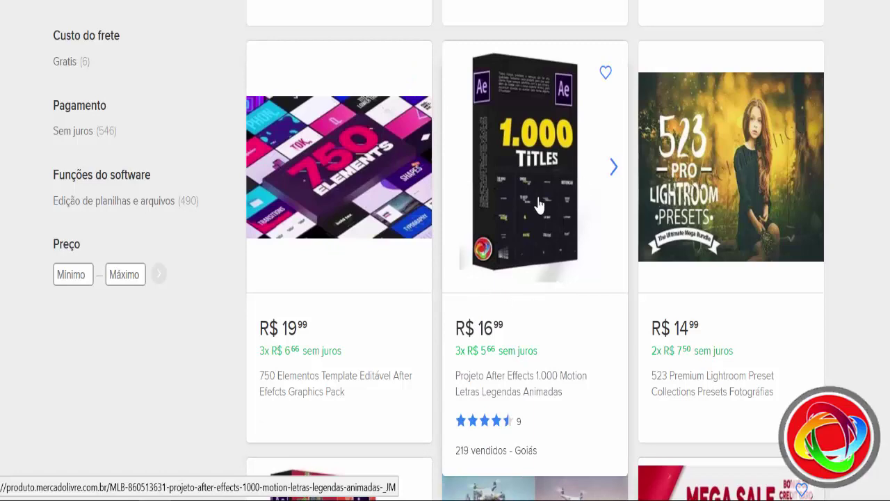
pyautogui.scroll(-2, 754, 207)
pyautogui.scroll(-2, 754, 207)
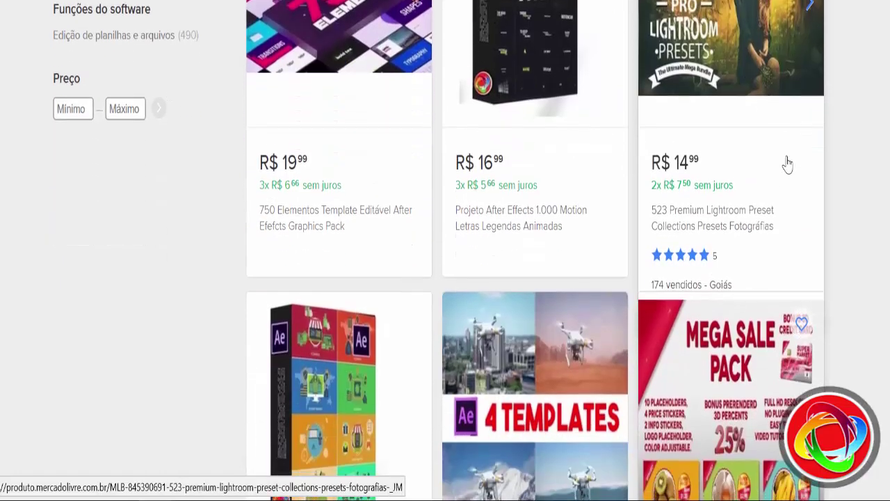
pyautogui.scroll(-4, 515, 187)
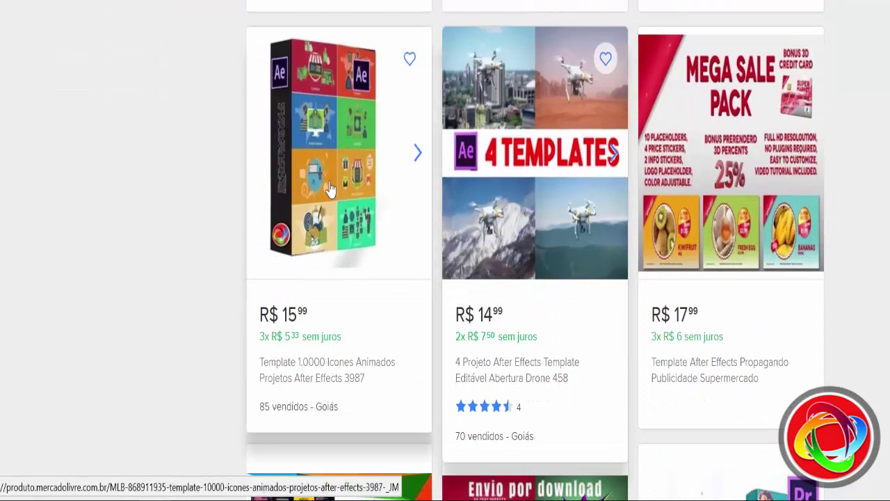
pyautogui.scroll(-2, 291, 132)
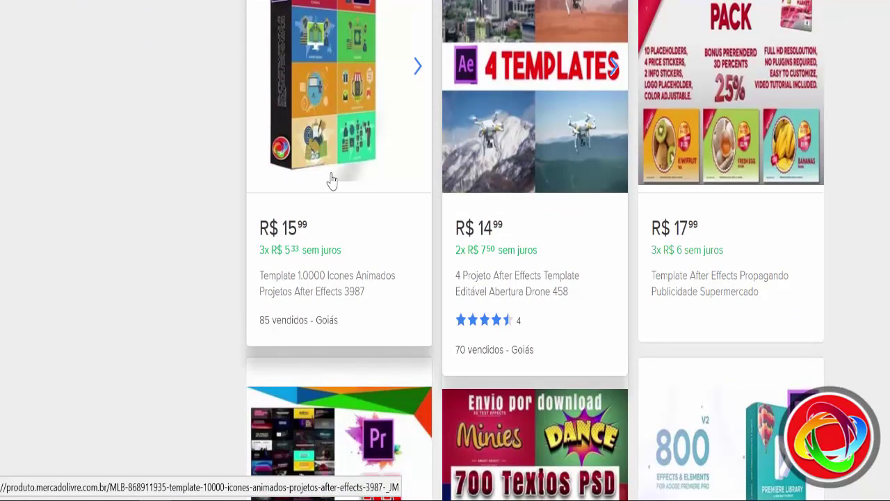
pyautogui.scroll(-5, 293, 259)
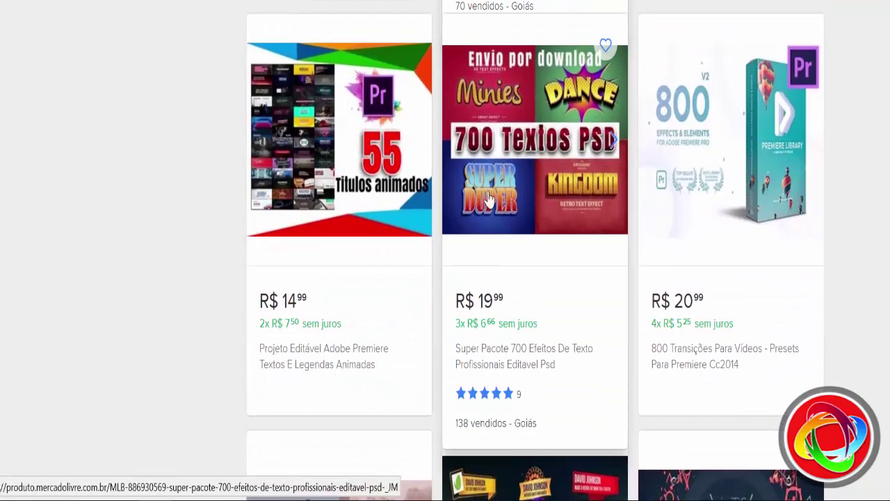
pyautogui.scroll(-5, 322, 177)
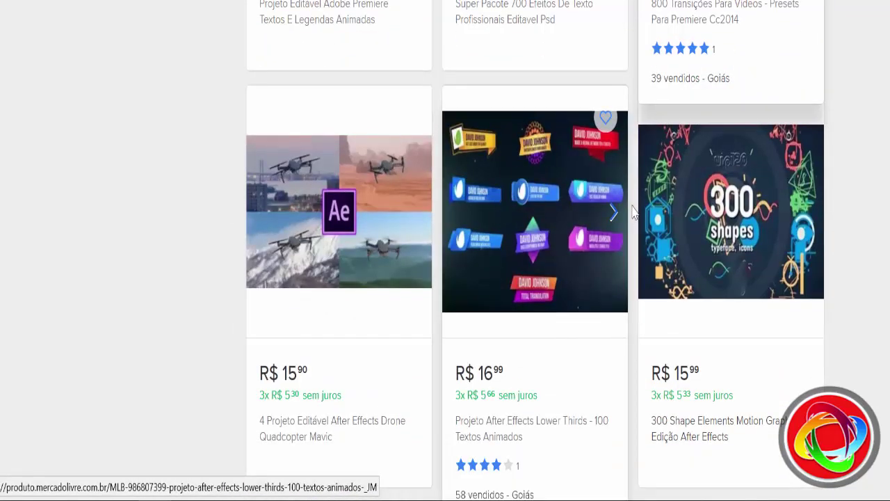
pyautogui.scroll(-5, 341, 201)
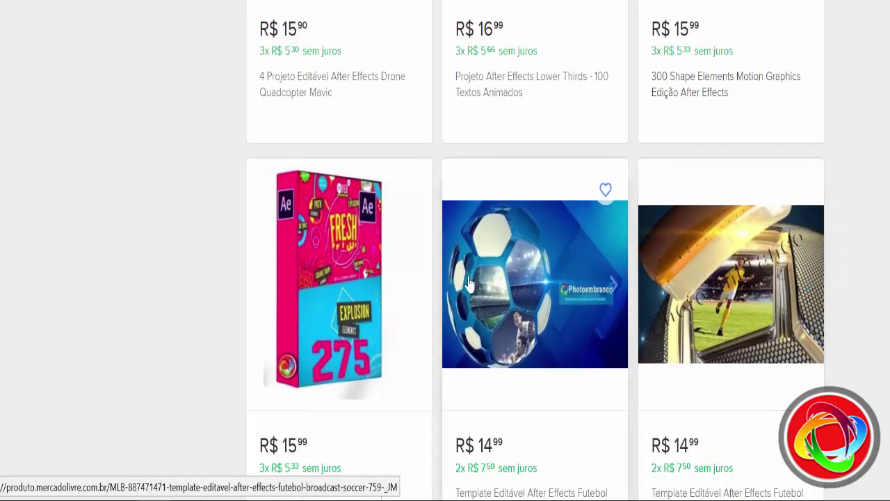
pyautogui.scroll(-6, 362, 274)
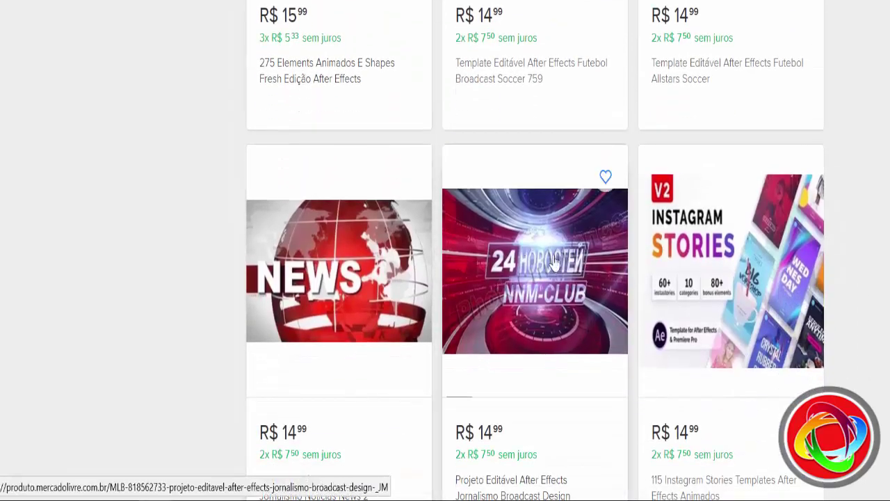
pyautogui.scroll(-2, 489, 264)
pyautogui.scroll(-3, 735, 185)
pyautogui.scroll(-3, 820, 160)
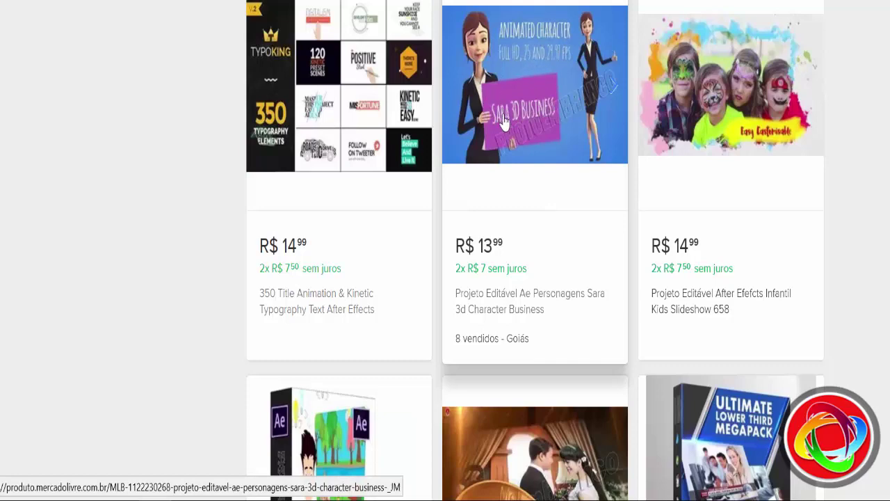
pyautogui.scroll(-2, 358, 90)
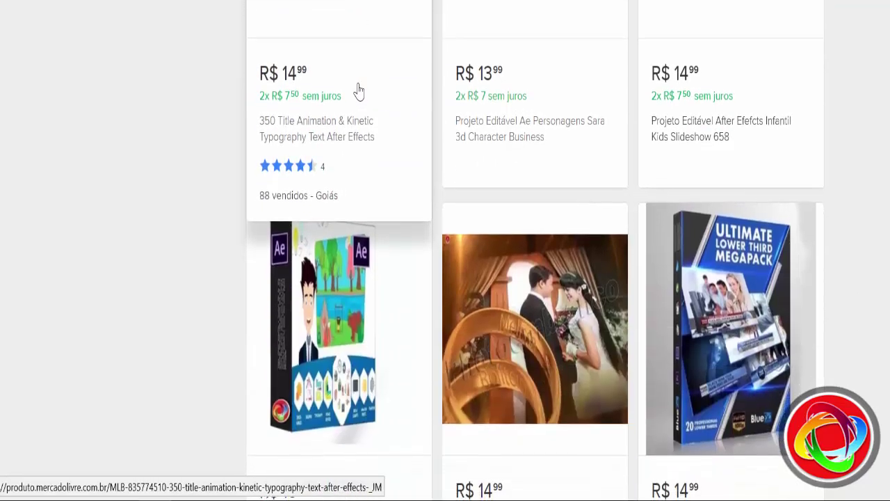
pyautogui.scroll(1, 740, 21)
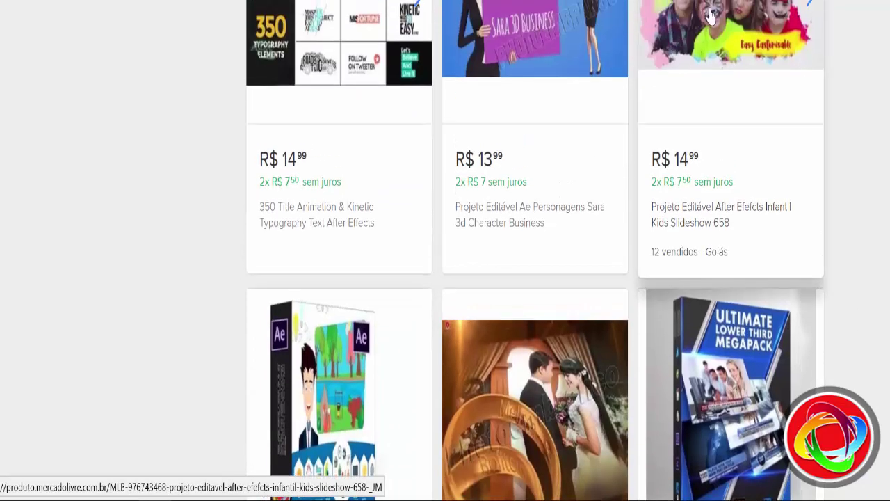
pyautogui.scroll(-2, 572, 105)
pyautogui.scroll(-2, 568, 109)
pyautogui.scroll(-2, 571, 106)
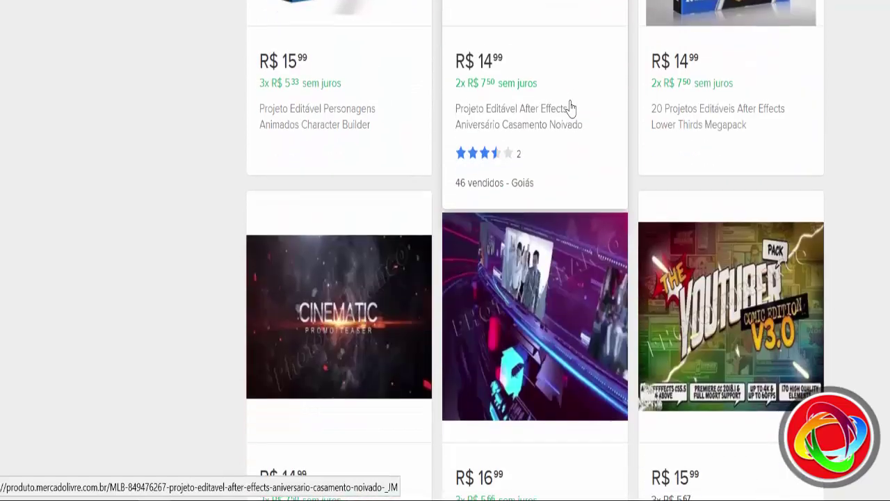
pyautogui.scroll(-2, 569, 108)
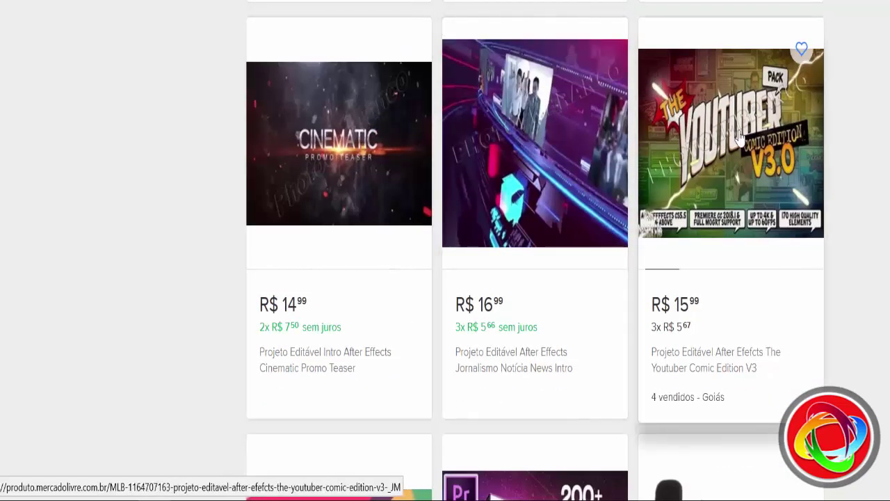
pyautogui.scroll(-5, 741, 137)
pyautogui.scroll(4, 549, 121)
pyautogui.scroll(-4, 653, 99)
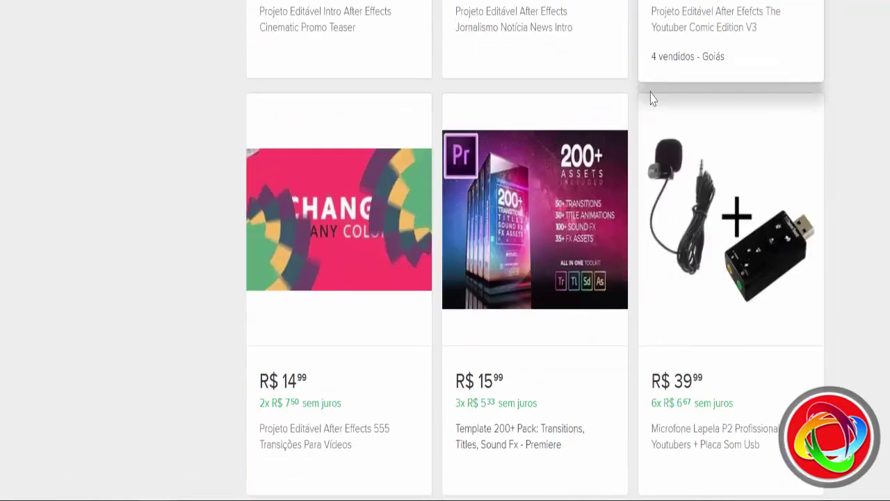
pyautogui.scroll(-3, 288, 233)
pyautogui.scroll(-3, 290, 236)
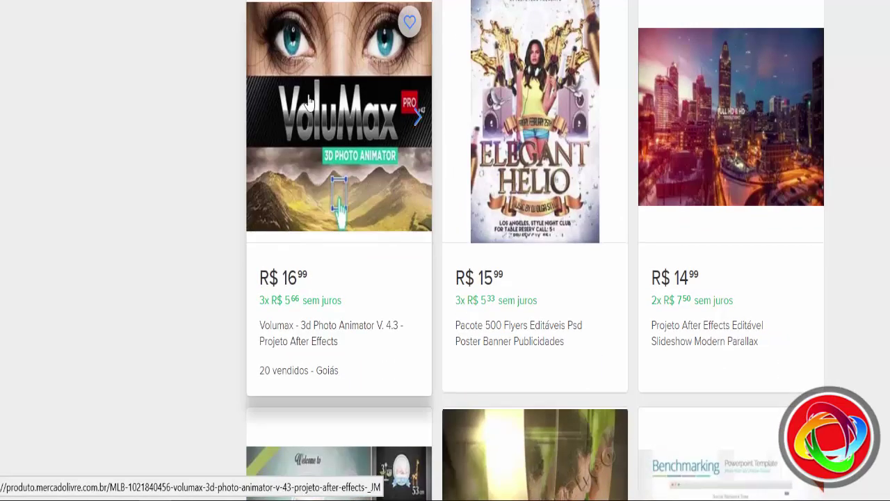
pyautogui.scroll(-1, 300, 125)
pyautogui.scroll(-4, 389, 66)
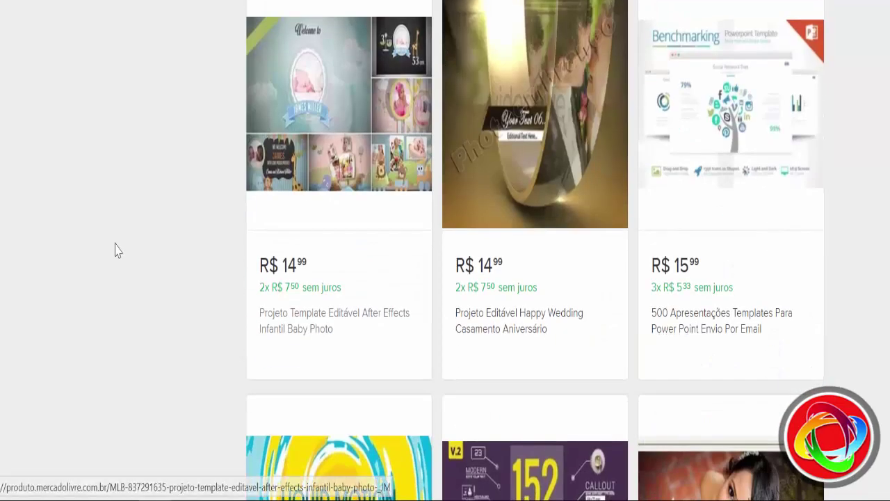
pyautogui.scroll(-3, 235, 215)
pyautogui.scroll(-1, 759, 278)
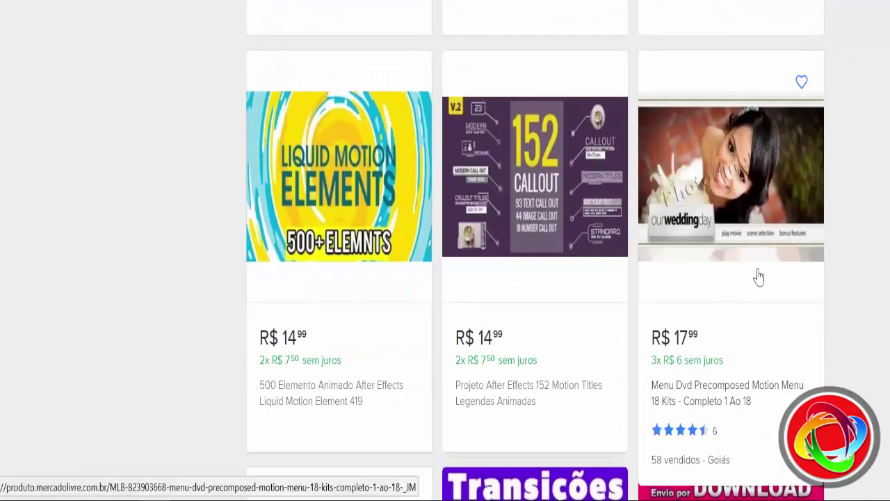
pyautogui.moveTo(749, 299)
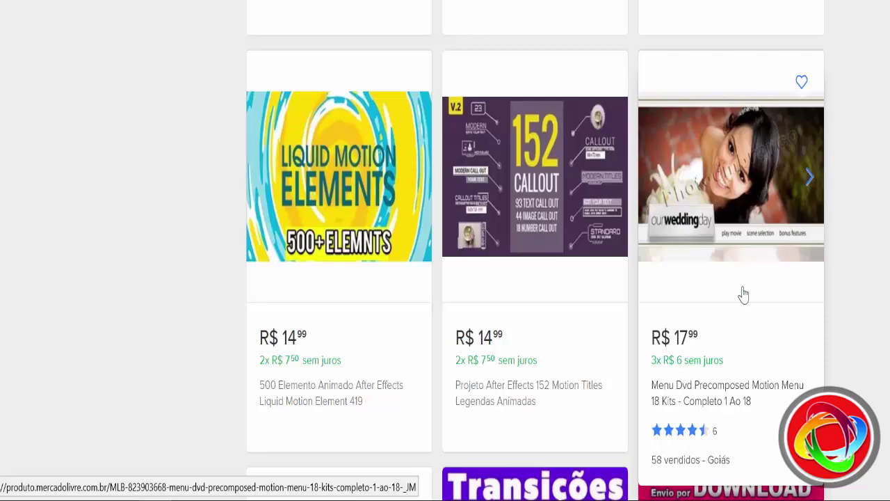
pyautogui.scroll(-5, 699, 299)
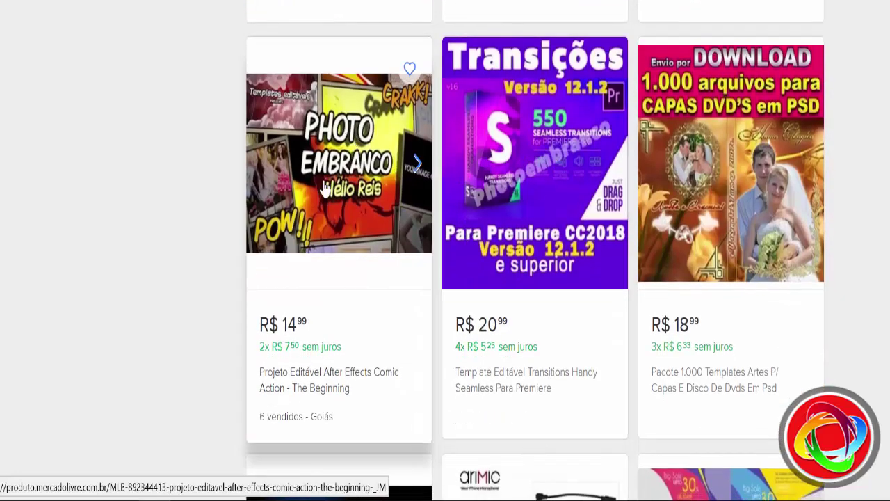
pyautogui.scroll(-1, 340, 198)
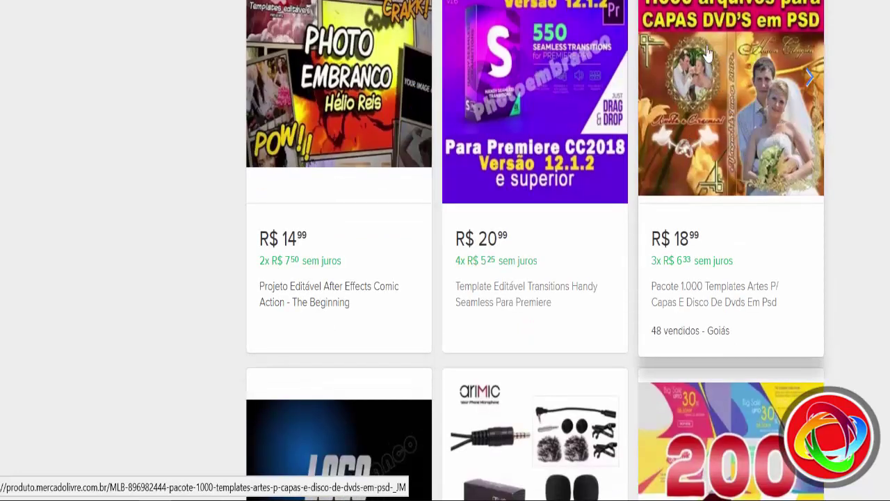
pyautogui.scroll(-3, 727, 128)
pyautogui.scroll(3, 737, 125)
pyautogui.scroll(-3, 722, 78)
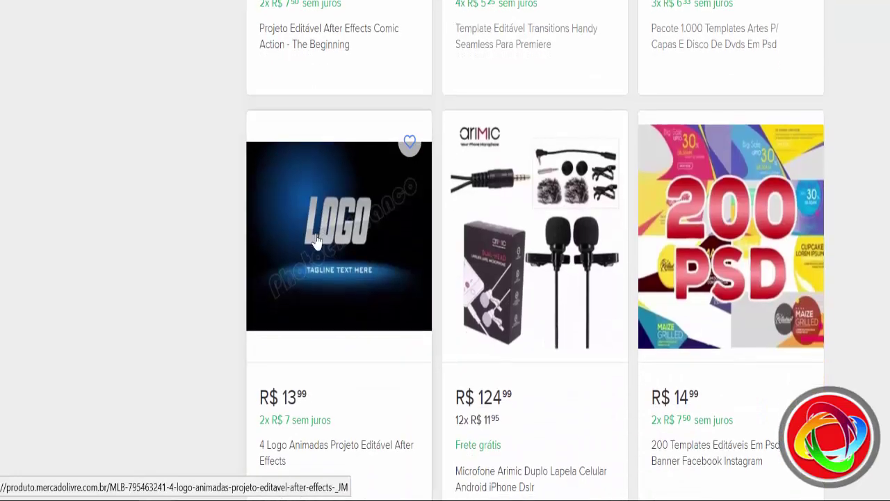
pyautogui.scroll(-5, 312, 239)
pyautogui.scroll(3, 332, 230)
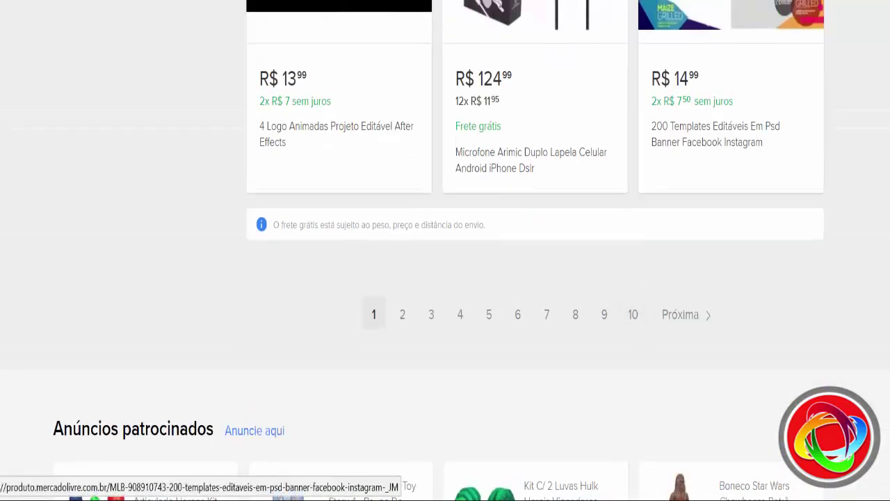
pyautogui.scroll(10, 724, 139)
pyautogui.scroll(-5, 715, 172)
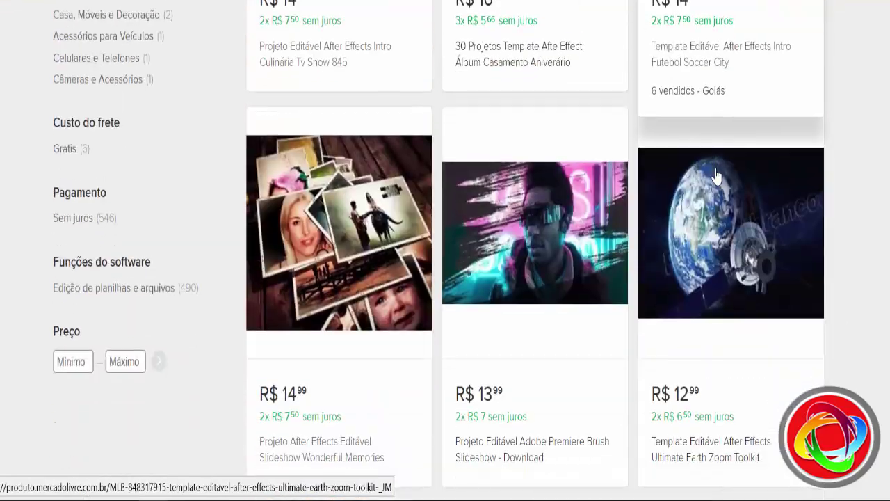
pyautogui.scroll(5, 716, 174)
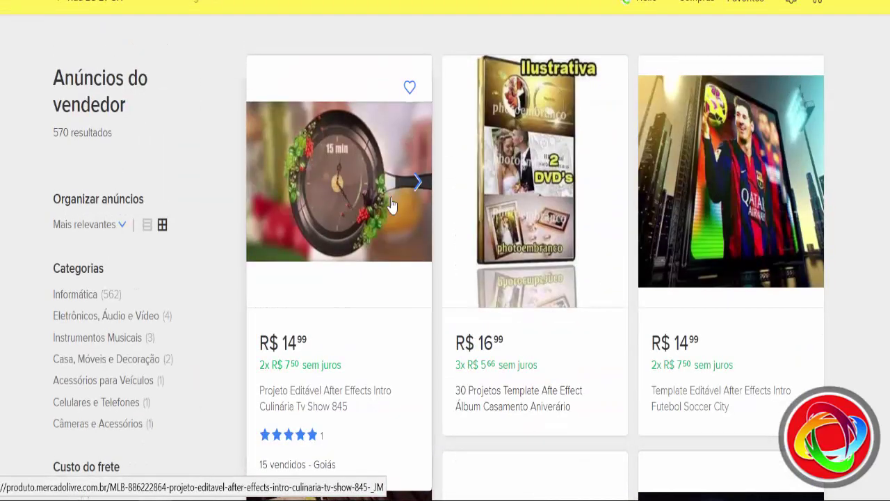
pyautogui.scroll(-3, 680, 205)
pyautogui.scroll(-3, 680, 204)
pyautogui.scroll(-3, 680, 204)
pyautogui.scroll(6, 687, 202)
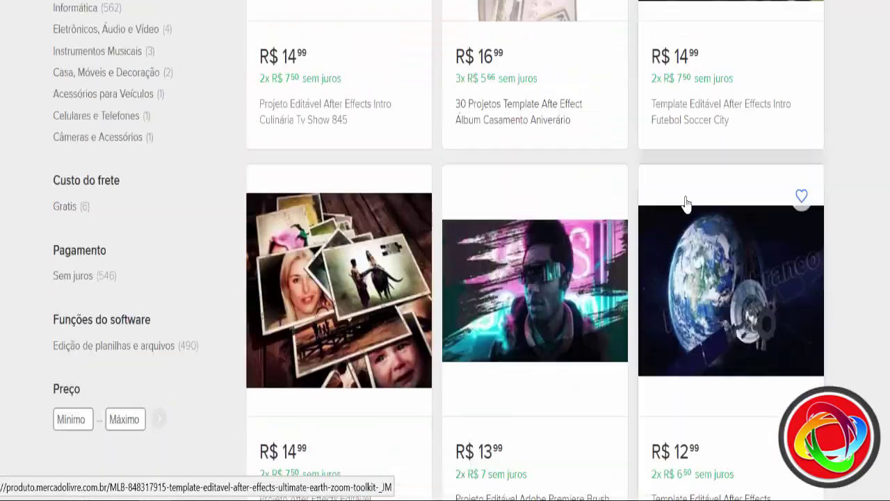
pyautogui.scroll(3, 686, 203)
pyautogui.scroll(-15, 570, 256)
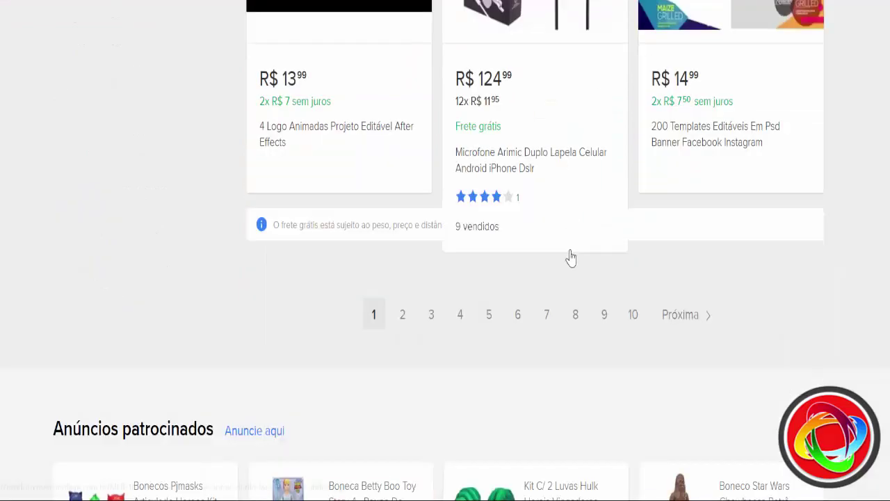
pyautogui.scroll(3, 571, 258)
pyautogui.scroll(5, 571, 259)
pyautogui.scroll(5, 571, 258)
pyautogui.scroll(5, 570, 258)
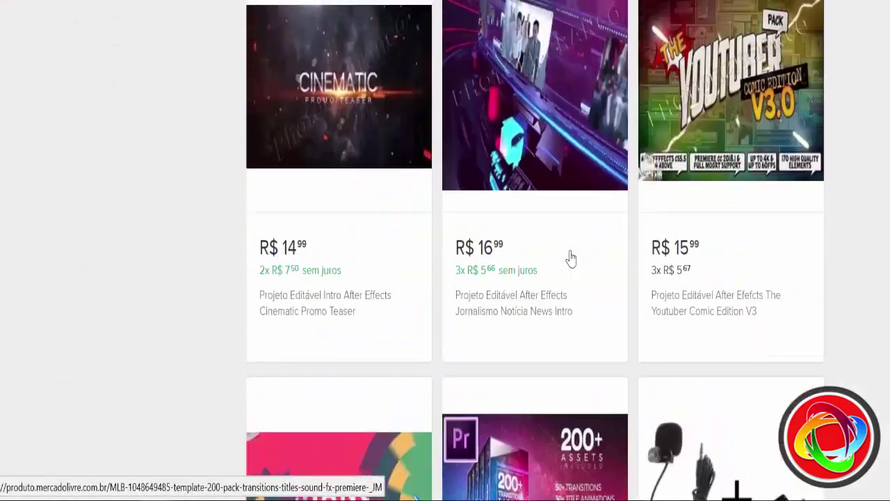
pyautogui.scroll(5, 570, 258)
pyautogui.scroll(5, 571, 258)
pyautogui.scroll(5, 570, 258)
pyautogui.scroll(5, 570, 258)
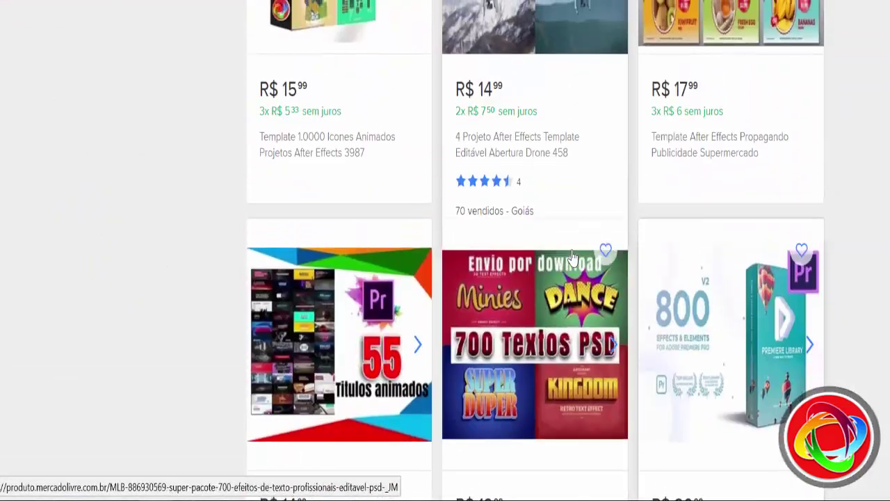
pyautogui.scroll(5, 570, 258)
pyautogui.scroll(5, 572, 258)
pyautogui.scroll(1, 573, 258)
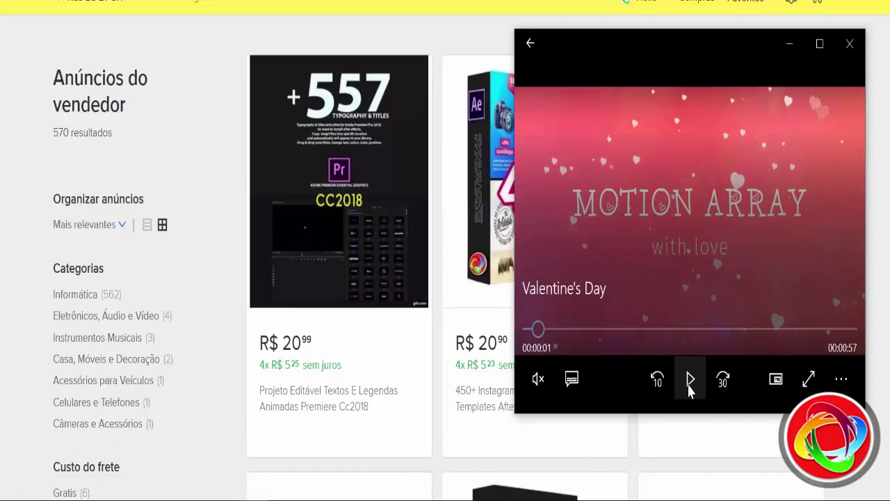
# Step: Play the Valentine's Day preview, jump back to about 31 s, pause, then return to After Effects
pyautogui.click(690, 390)
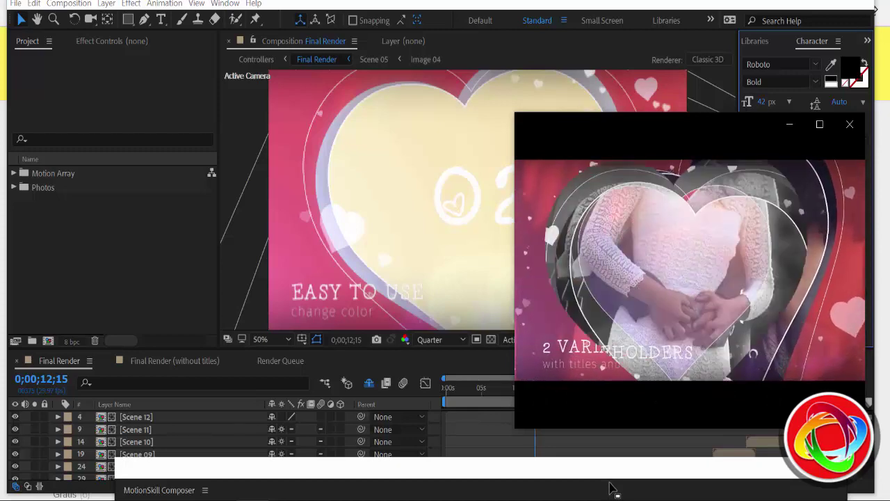
pyautogui.moveTo(670, 398)
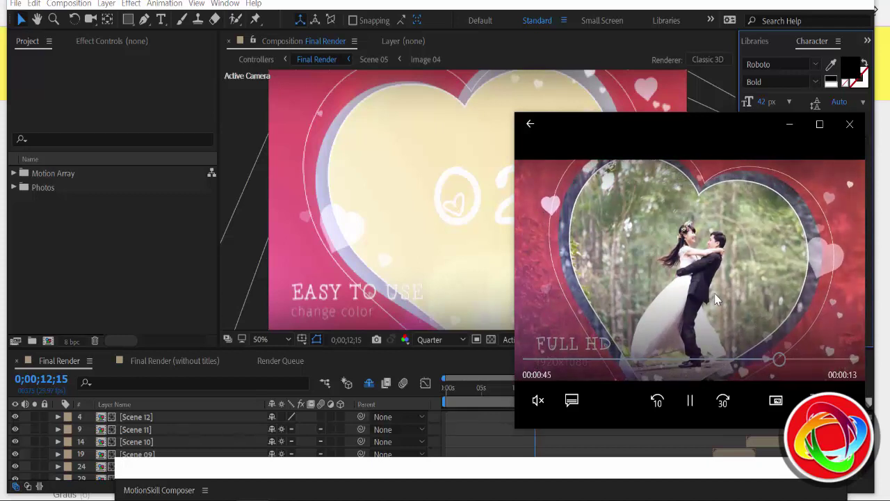
pyautogui.click(690, 401)
pyautogui.click(688, 410)
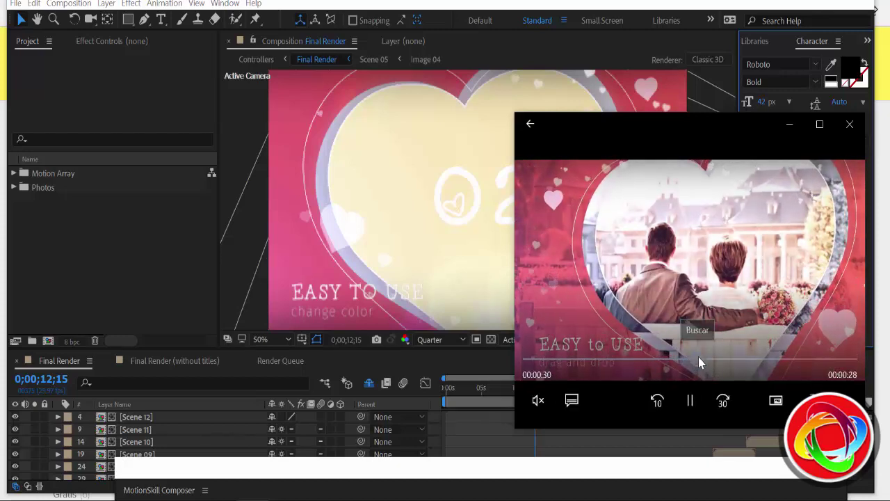
pyautogui.click(703, 360)
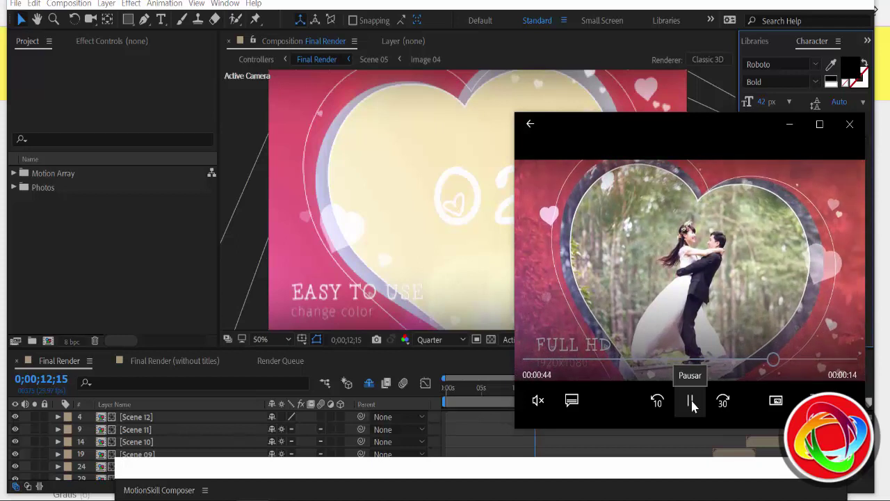
pyautogui.click(692, 402)
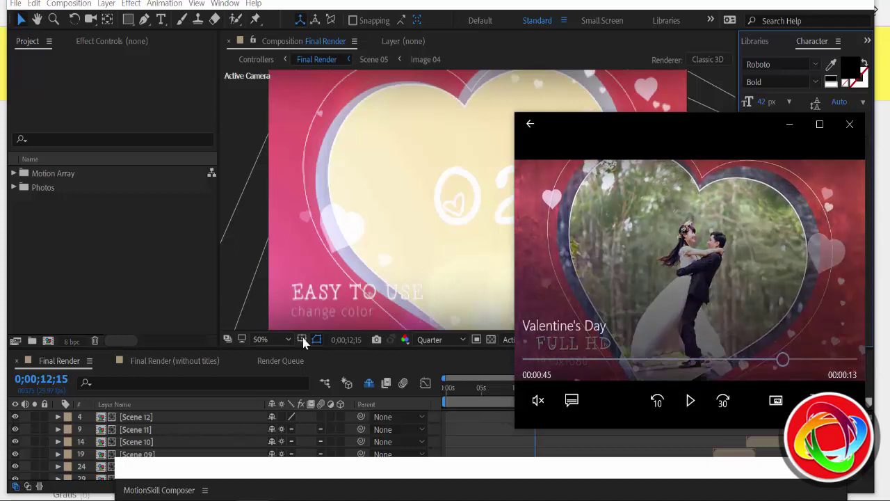
pyautogui.click(104, 263)
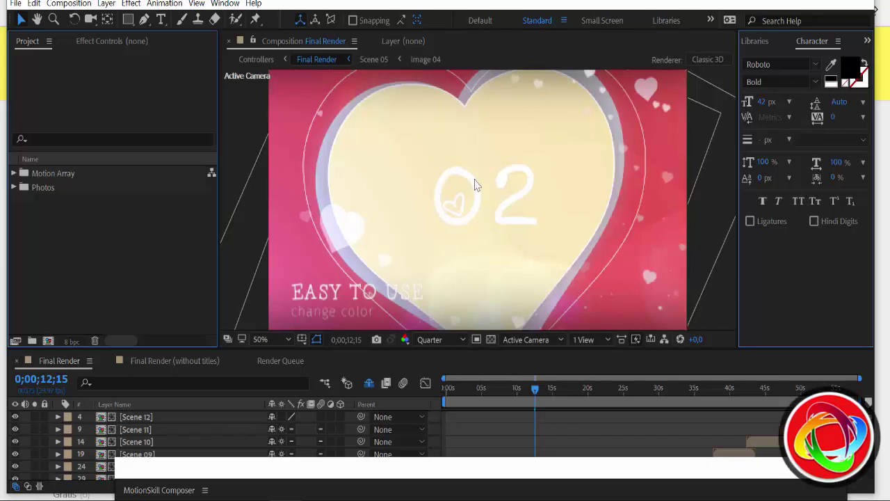
# Step: Select the Photos folder and pull the MotionSkill Composer panel out as a floating window
pyautogui.click(39, 189)
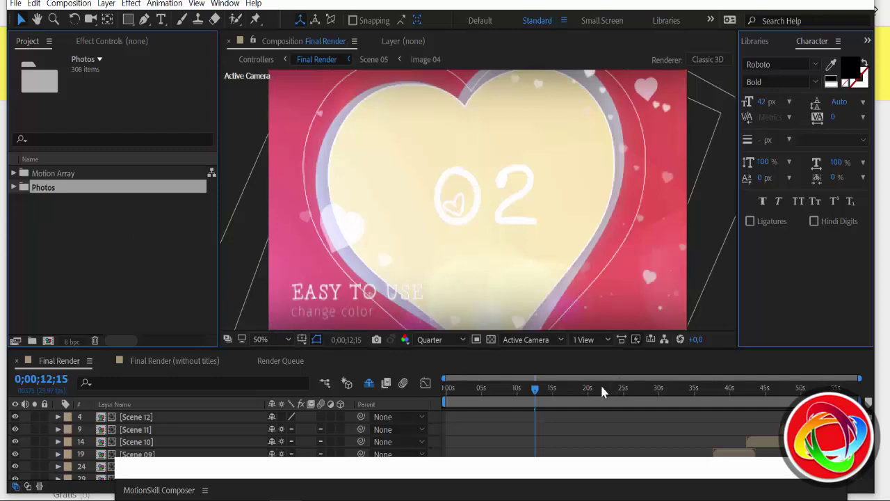
pyautogui.moveTo(473, 489)
pyautogui.mouseDown()
pyautogui.moveTo(439, 108)
pyautogui.moveTo(452, 33)
pyautogui.mouseUp()
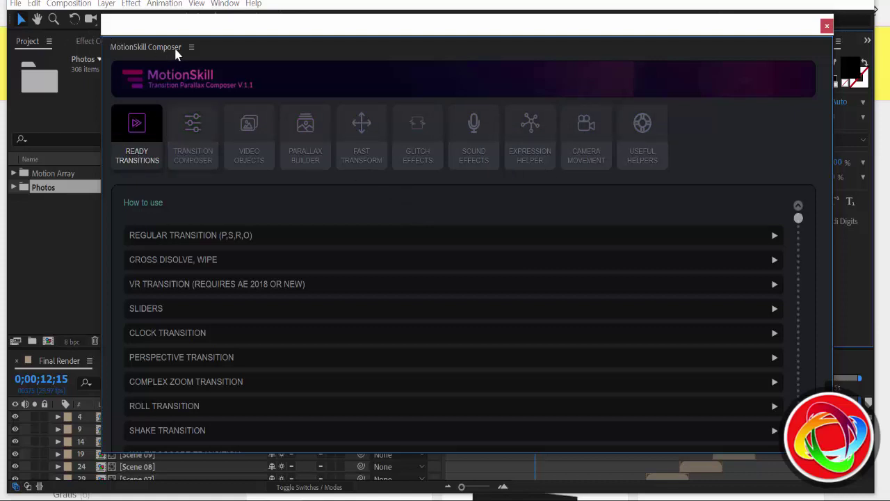
# Step: Browse Transition Composer's Tile Reflect and Chroma RGB Split settings, then the Video Objects section
pyautogui.moveTo(186, 26); pyautogui.dragTo(331, 19)
pyautogui.moveTo(263, 18); pyautogui.dragTo(203, 28)
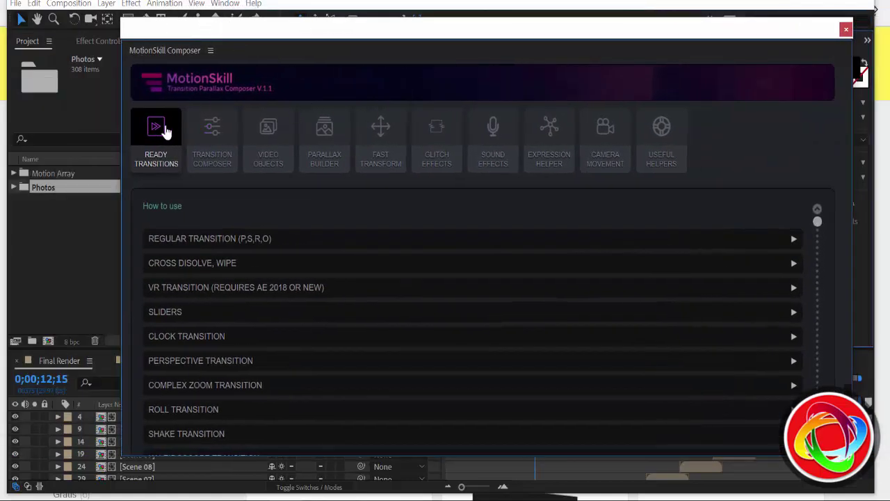
pyautogui.click(209, 136)
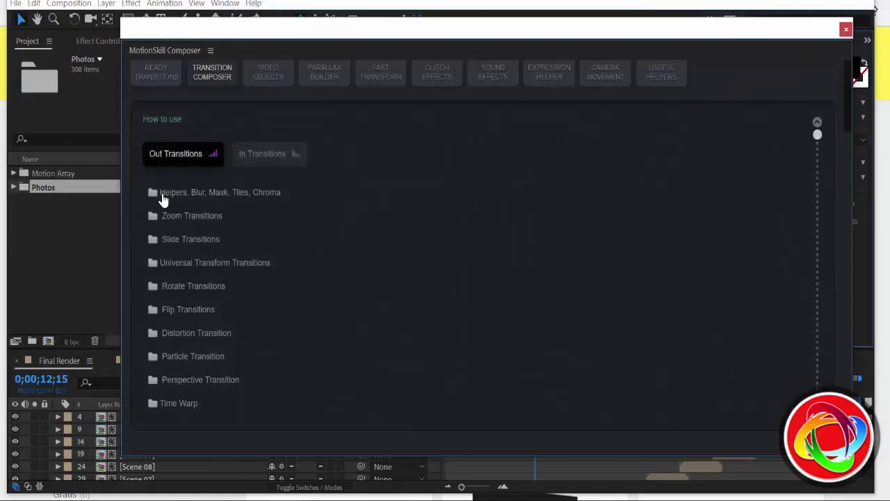
pyautogui.click(163, 195)
pyautogui.click(171, 215)
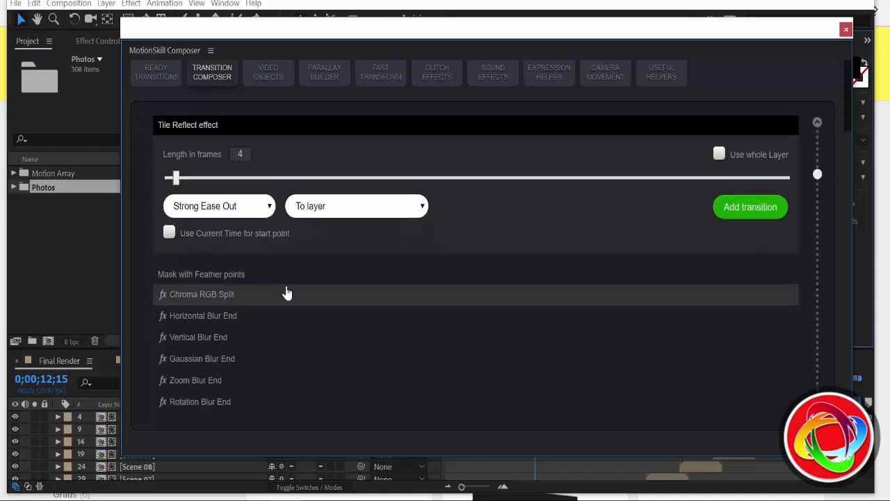
pyautogui.click(185, 295)
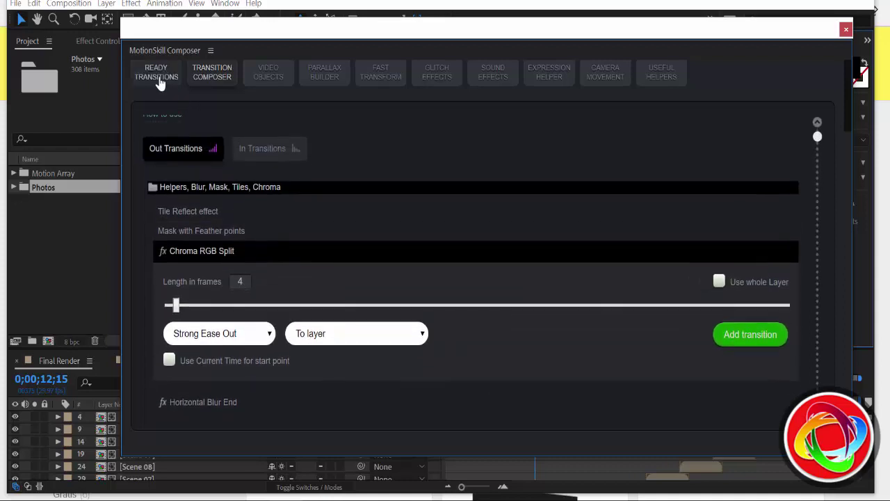
pyautogui.click(157, 72)
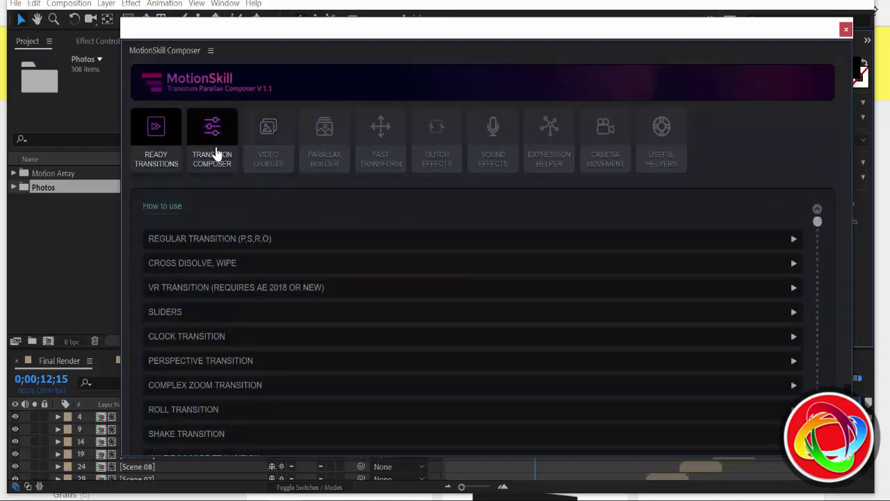
pyautogui.click(213, 153)
pyautogui.click(281, 97)
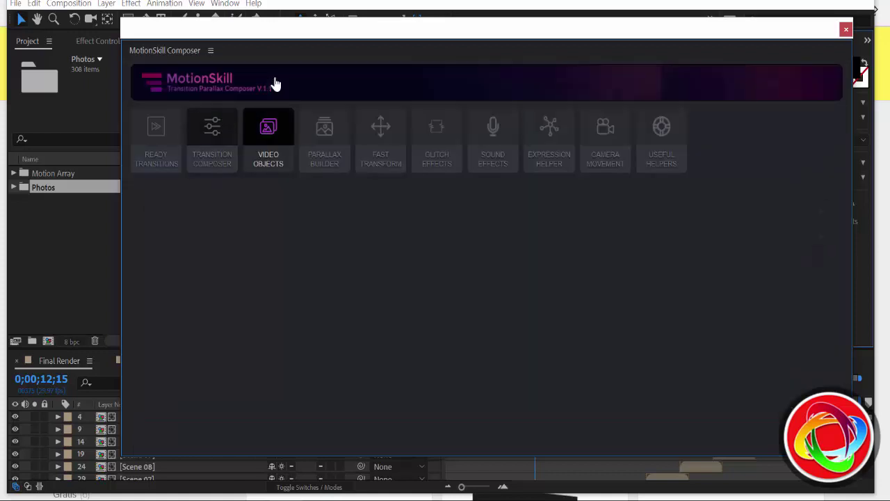
# Step: Open PRSO Universal Control under Ready Transitions > REGULAR TRANSITION > Universal
pyautogui.click(160, 141)
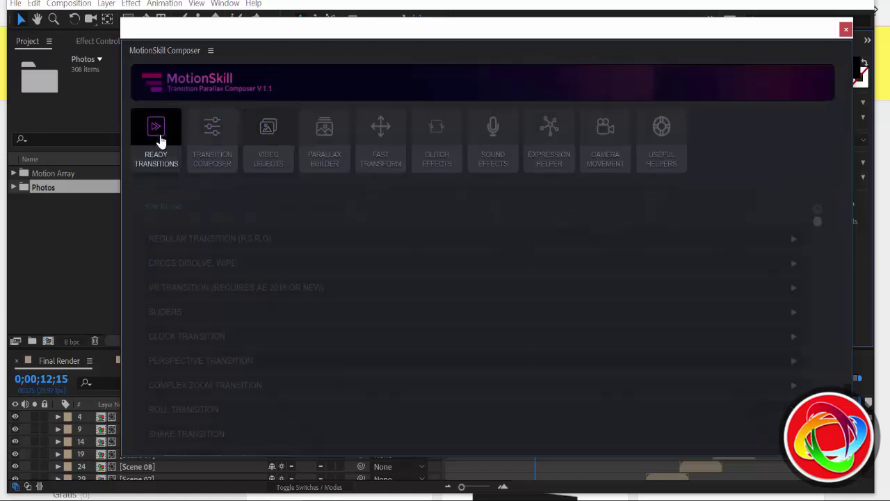
pyautogui.click(189, 238)
pyautogui.click(202, 273)
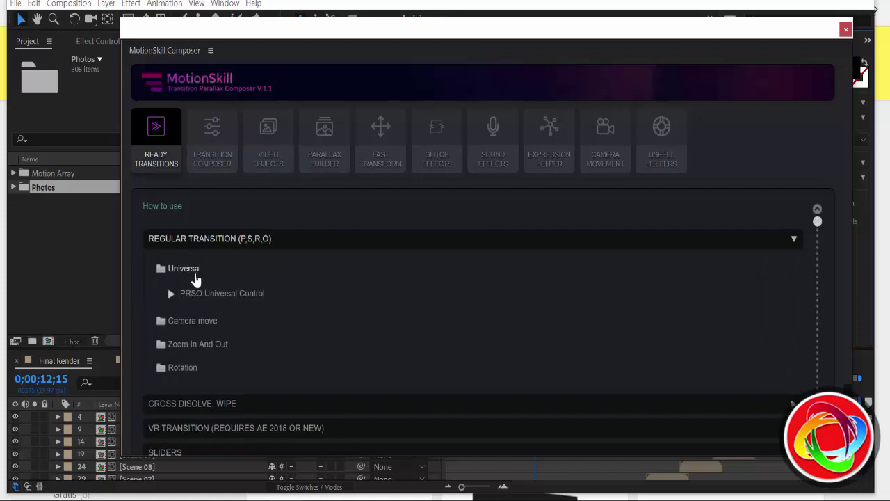
pyautogui.click(220, 293)
pyautogui.scroll(-2, 466, 335)
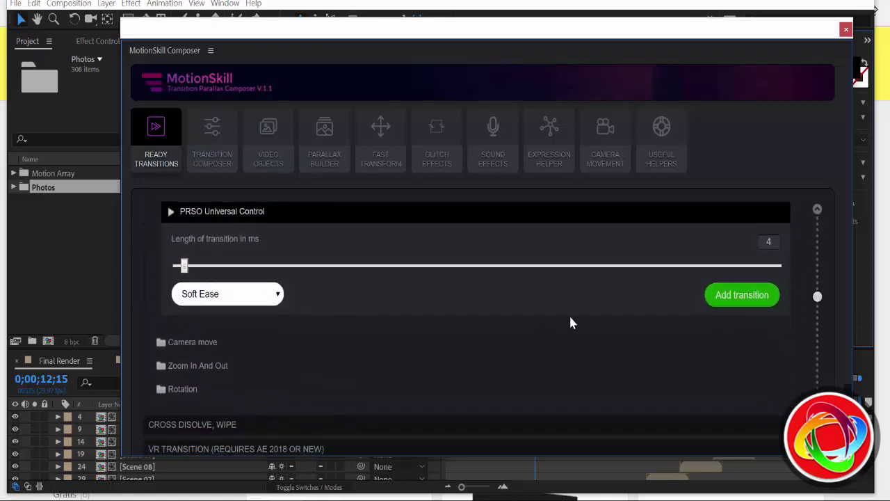
# Step: Close the MotionSkill Composer window and expand the Motion Array project folder
pyautogui.click(846, 29)
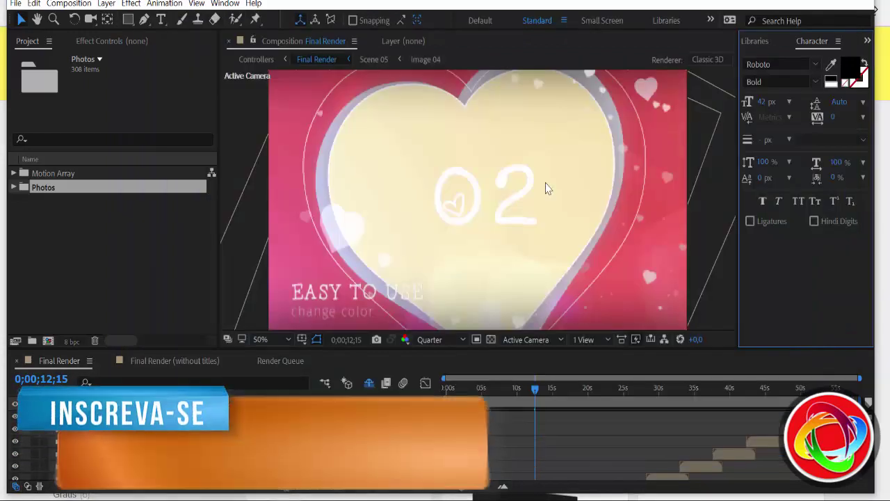
pyautogui.click(21, 207)
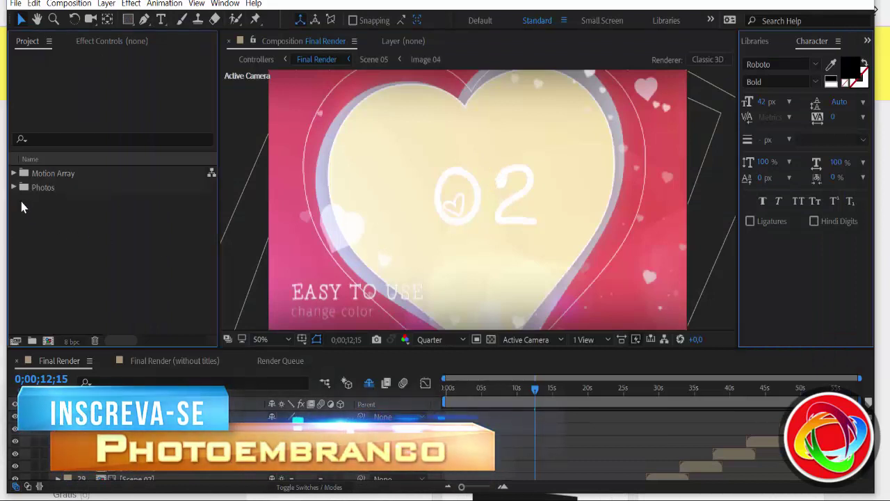
pyautogui.click(14, 174)
pyautogui.click(14, 174)
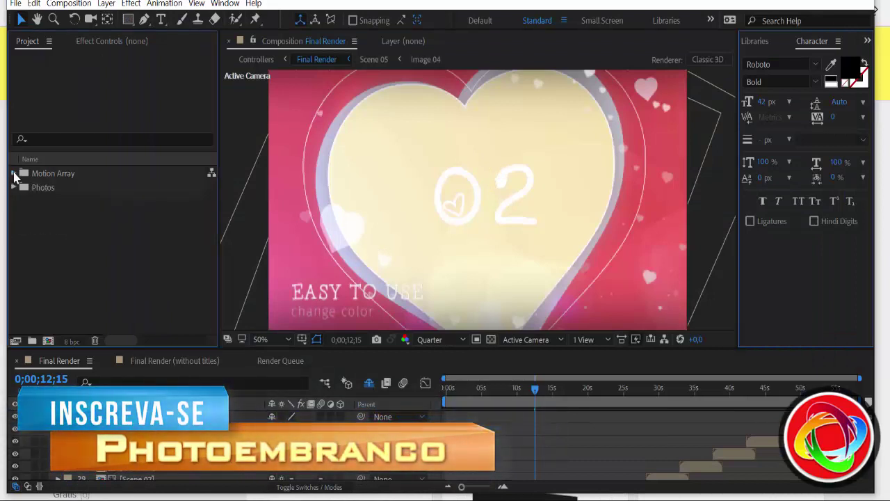
pyautogui.click(14, 174)
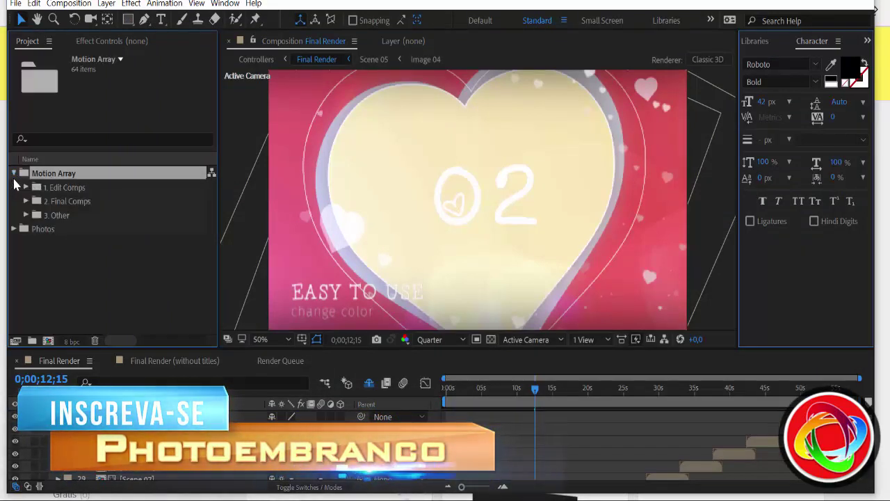
# Step: Look through 2. Final Comps, then expand 1. Edit Comps and select Controllers
pyautogui.click(70, 201)
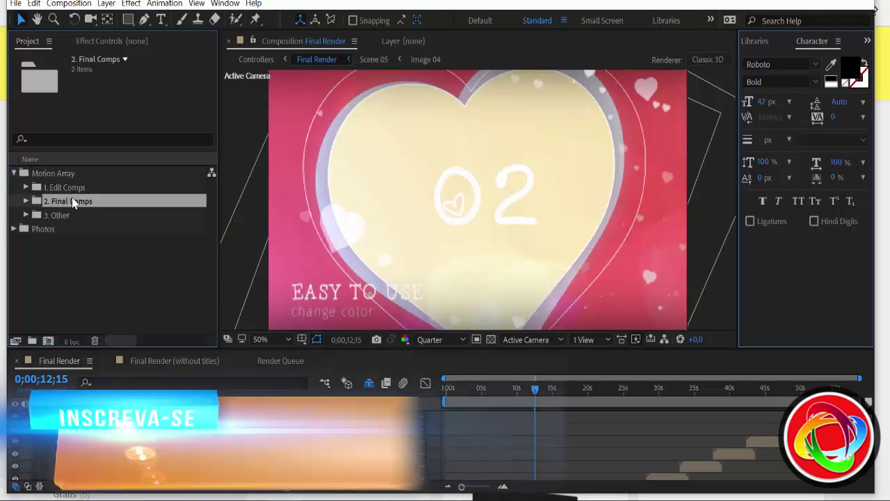
pyautogui.click(26, 202)
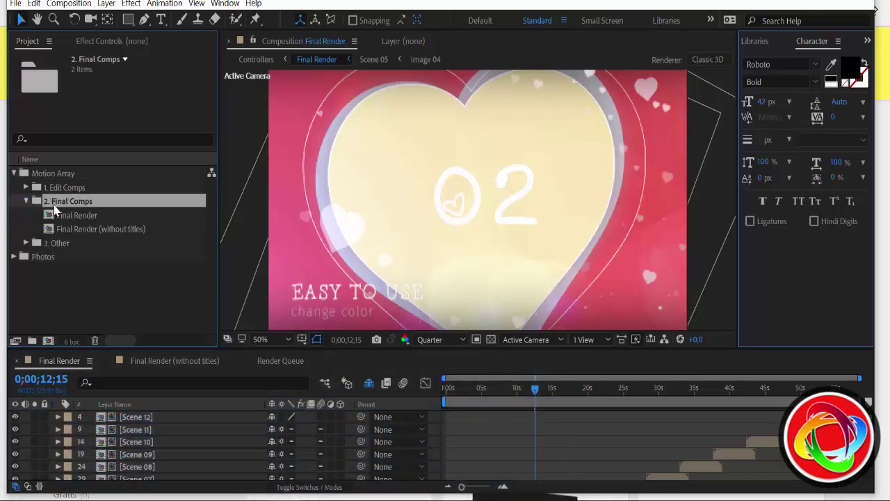
pyautogui.click(89, 218)
pyautogui.click(94, 229)
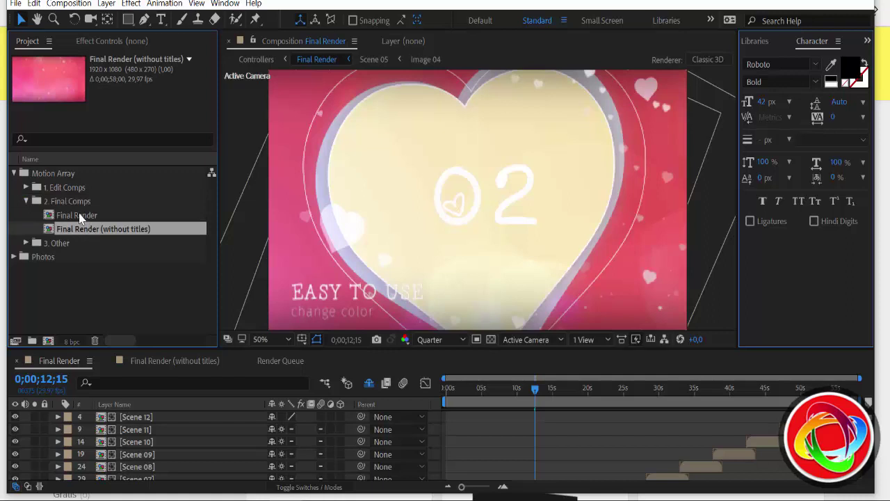
pyautogui.click(51, 215)
pyautogui.click(27, 201)
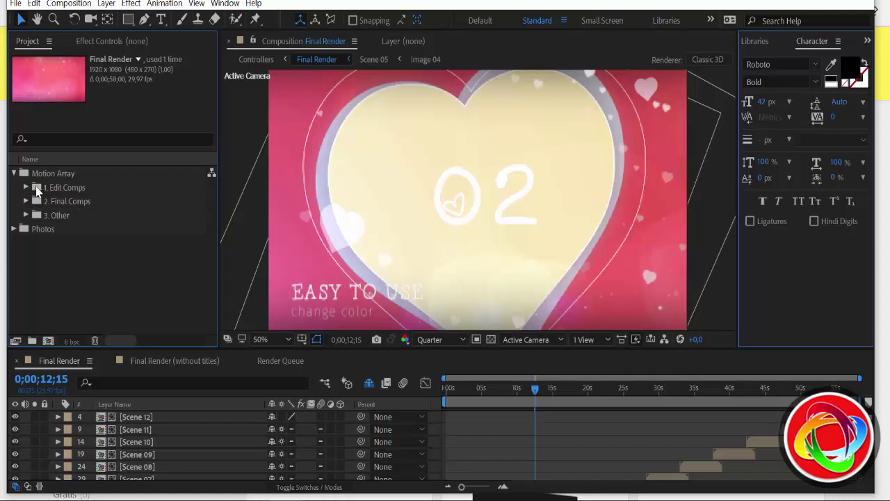
pyautogui.click(48, 187)
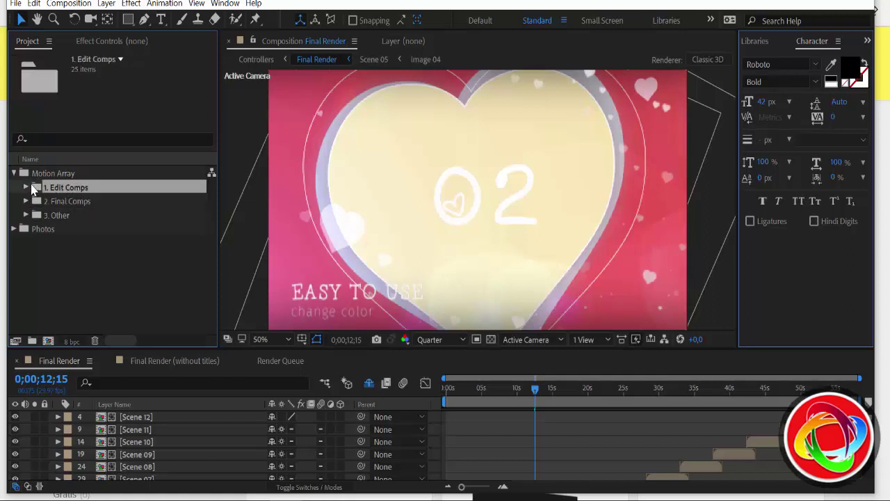
pyautogui.click(26, 188)
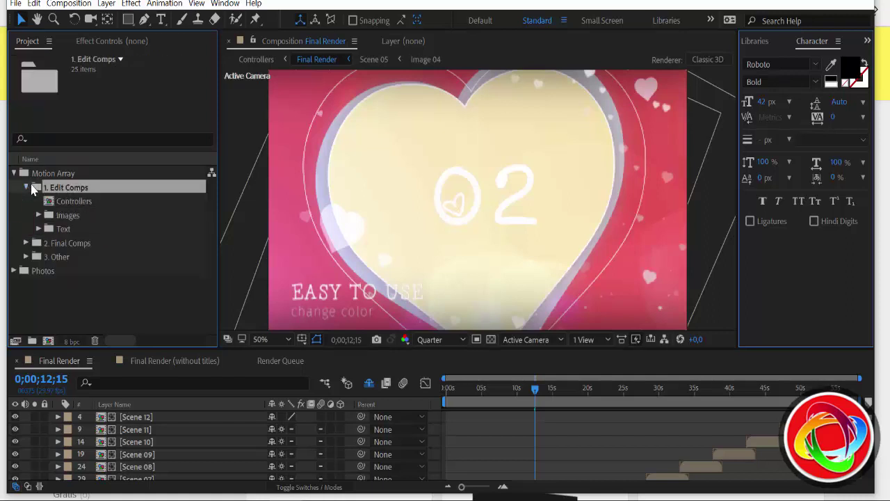
pyautogui.click(80, 203)
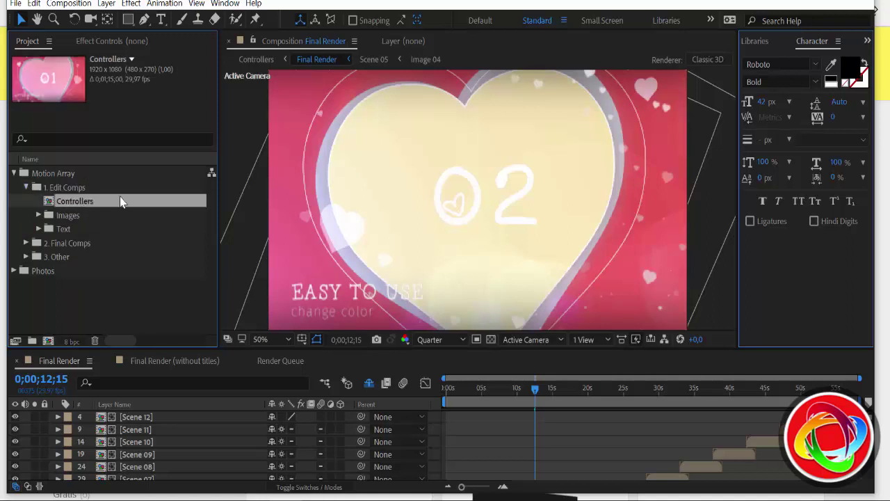
# Step: Glance at the render queue and close the Final Render (without titles) timeline
pyautogui.click(175, 360)
pyautogui.click(275, 361)
pyautogui.click(249, 361)
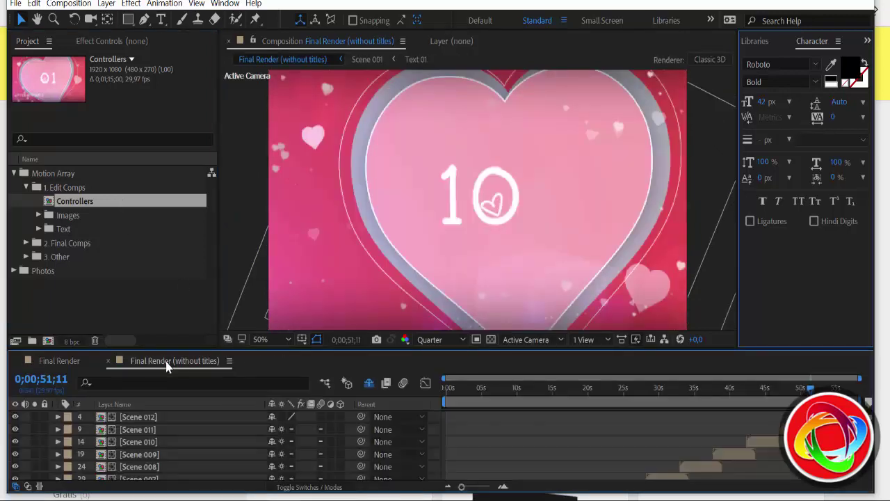
pyautogui.click(108, 361)
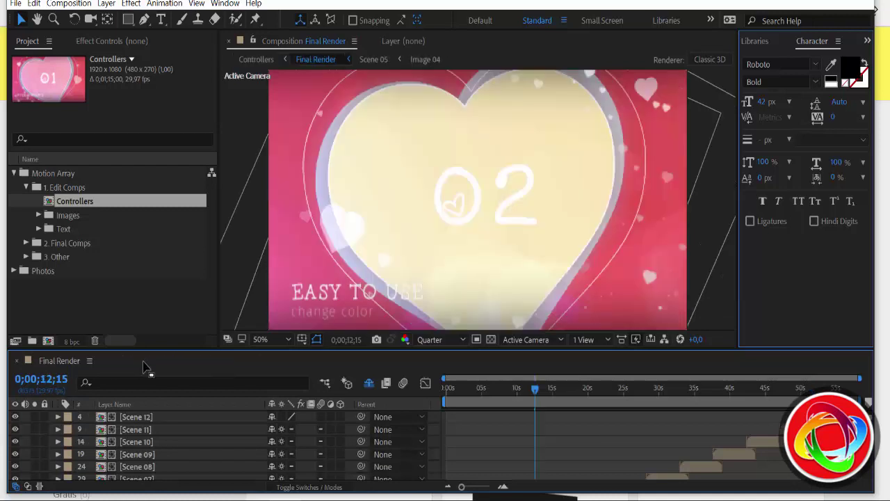
# Step: Open the Controllers composition and edit the Control layer's Color BG in Effect Controls
pyautogui.doubleClick(88, 203)
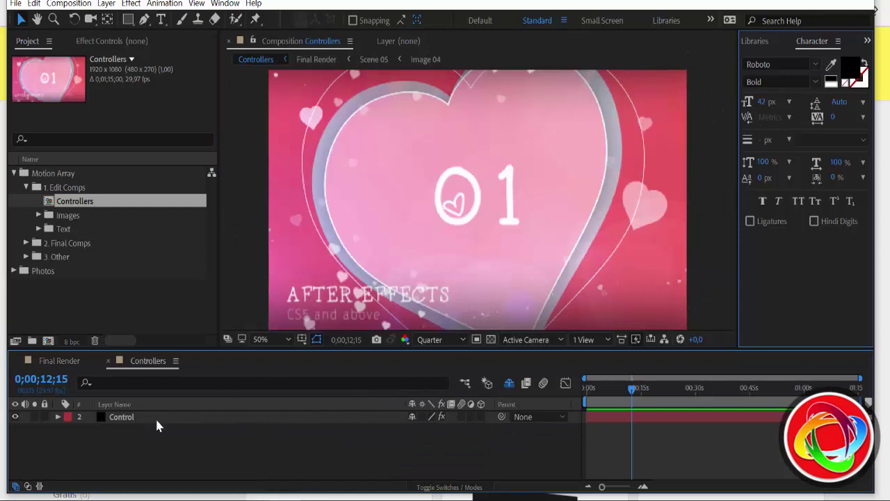
pyautogui.click(157, 421)
pyautogui.click(122, 40)
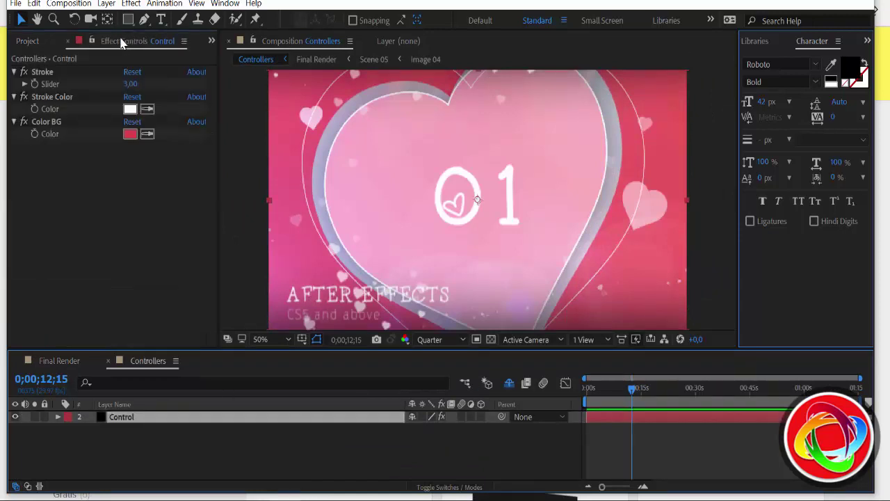
pyautogui.click(132, 134)
# Step: Change the background colour to saturated pink DA0569
pyautogui.moveTo(247, 187); pyautogui.dragTo(256, 165)
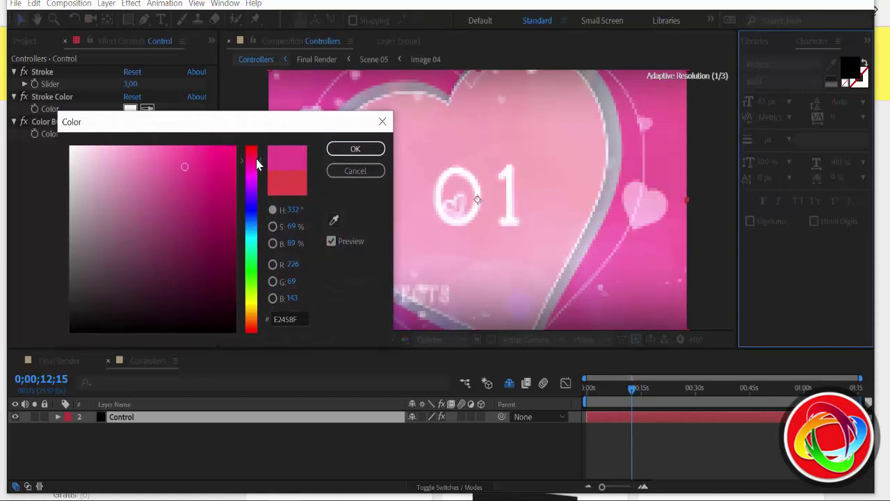
pyautogui.click(231, 173)
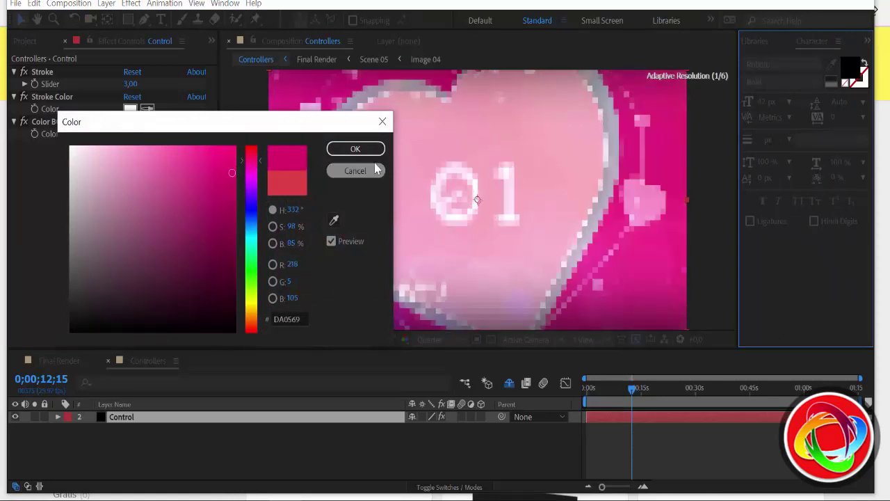
pyautogui.click(355, 148)
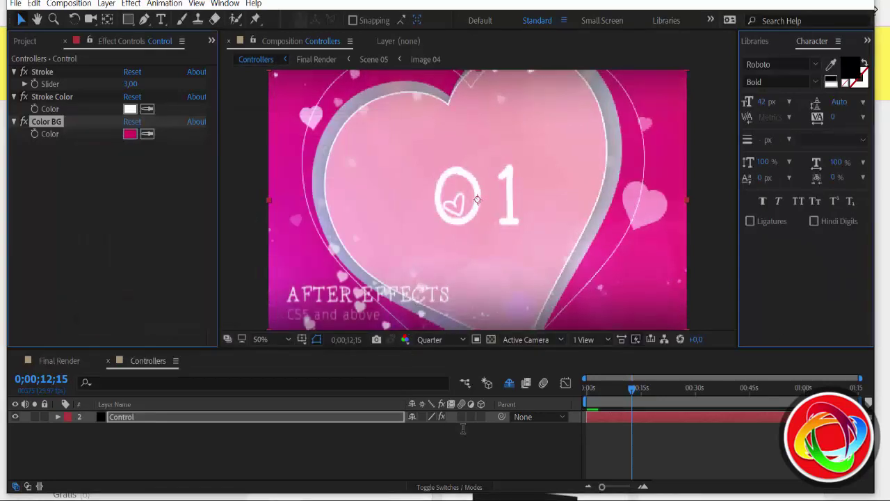
# Step: Try red and near-black stroke colours, then cancel, keeping the stroke white
pyautogui.click(131, 109)
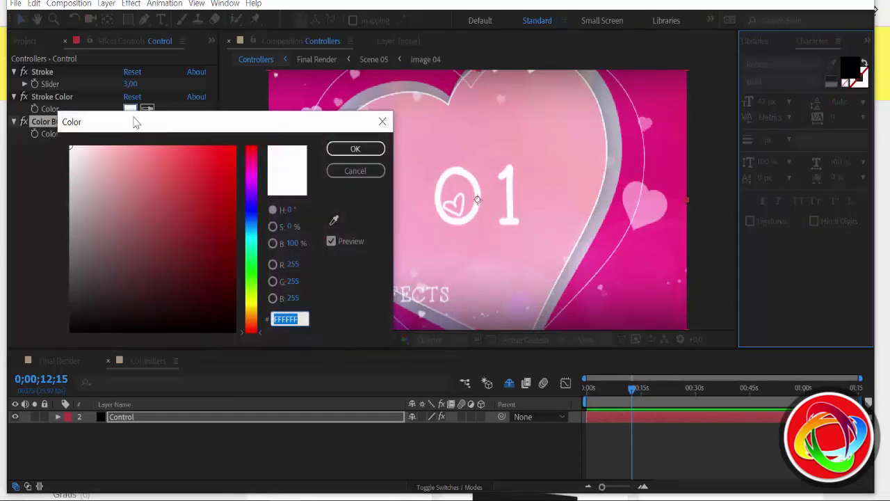
pyautogui.click(214, 149)
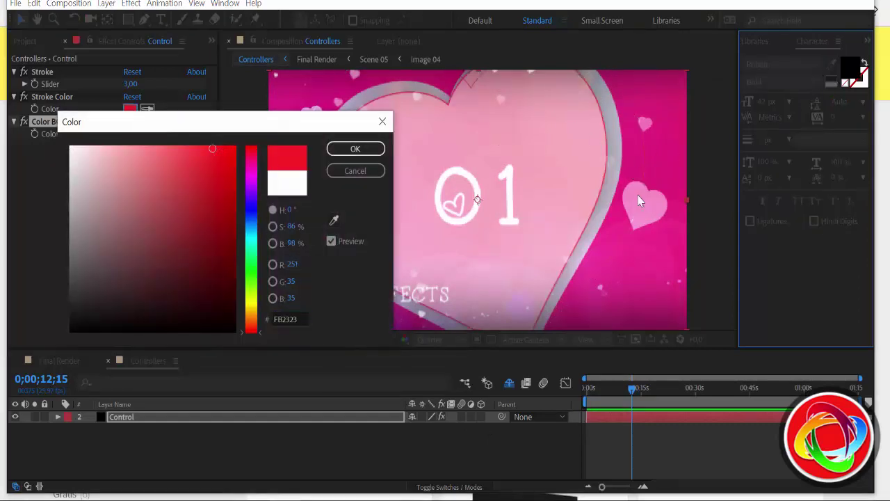
pyautogui.click(147, 318)
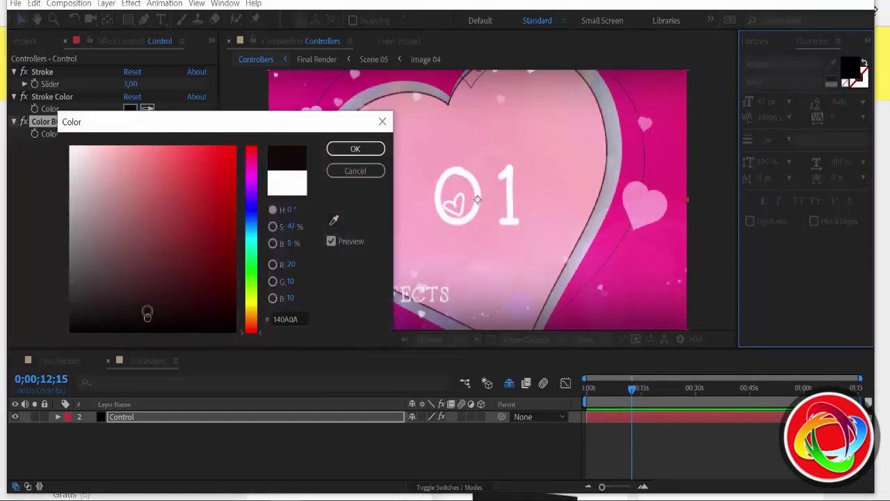
pyautogui.click(378, 169)
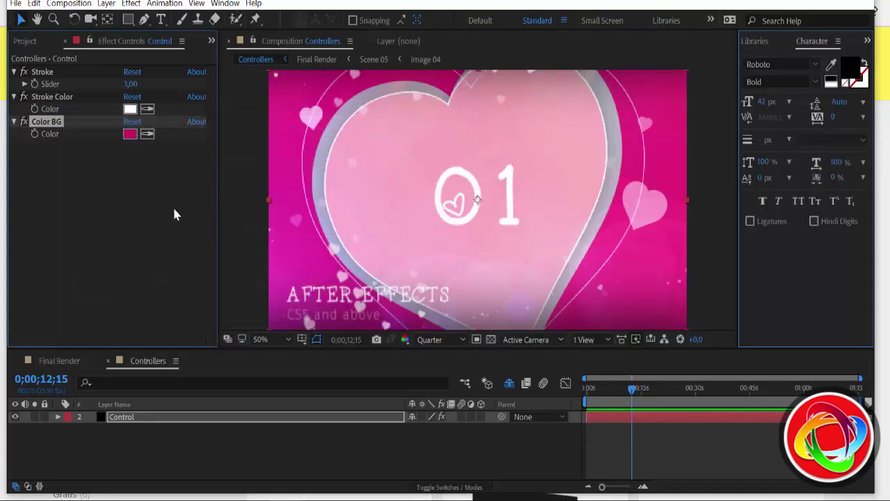
# Step: Undo the pink, then set Color BG to deep magenta-red E40750
pyautogui.hotkey('ctrl', 'z')
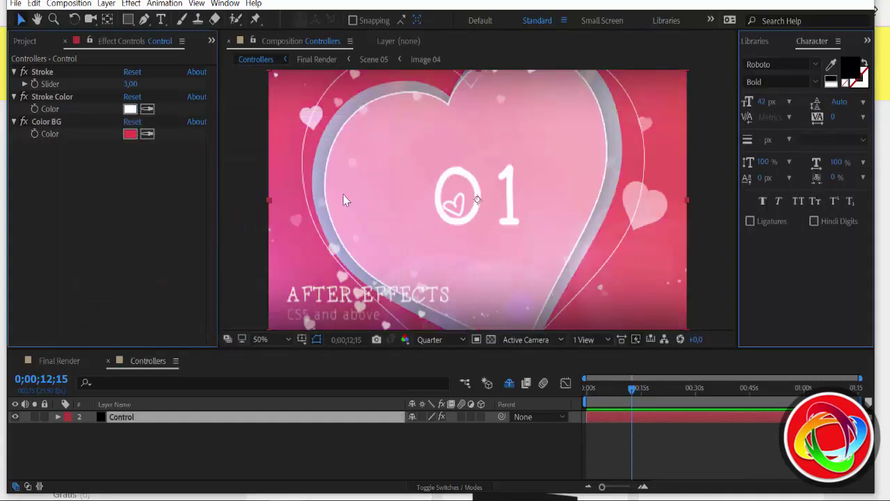
pyautogui.click(130, 133)
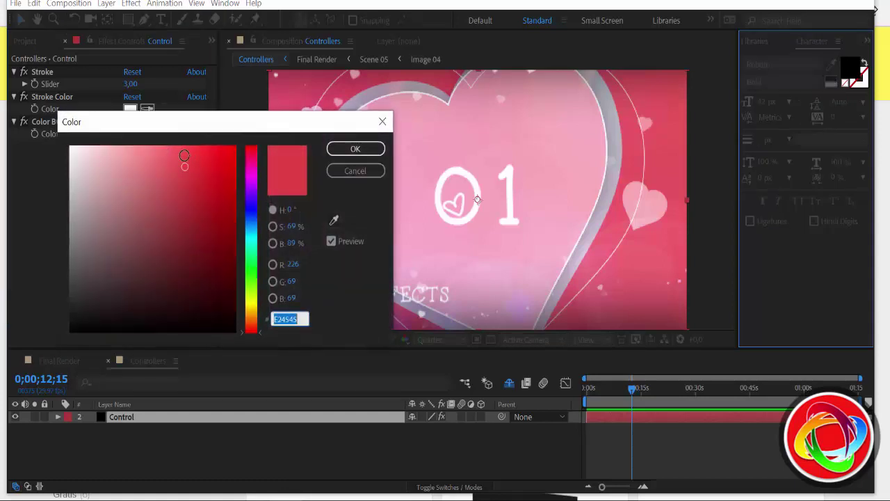
pyautogui.click(251, 167)
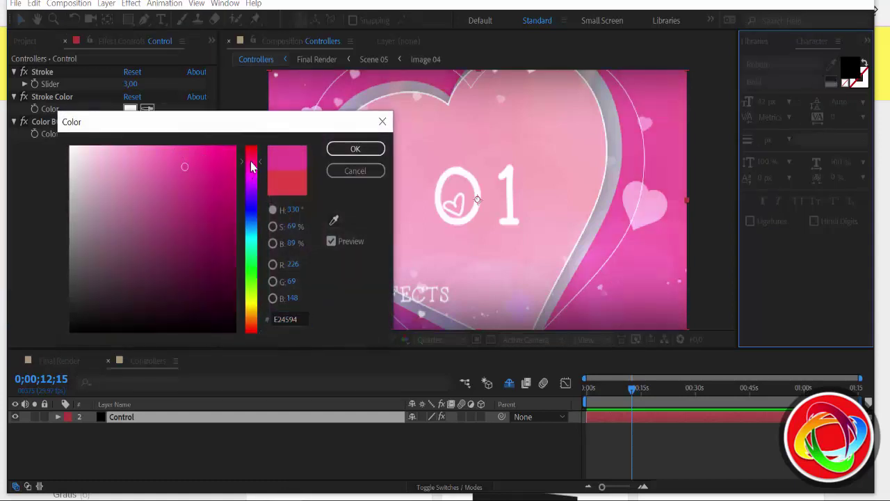
pyautogui.moveTo(252, 167)
pyautogui.mouseDown()
pyautogui.moveTo(253, 160)
pyautogui.moveTo(238, 169)
pyautogui.mouseUp()
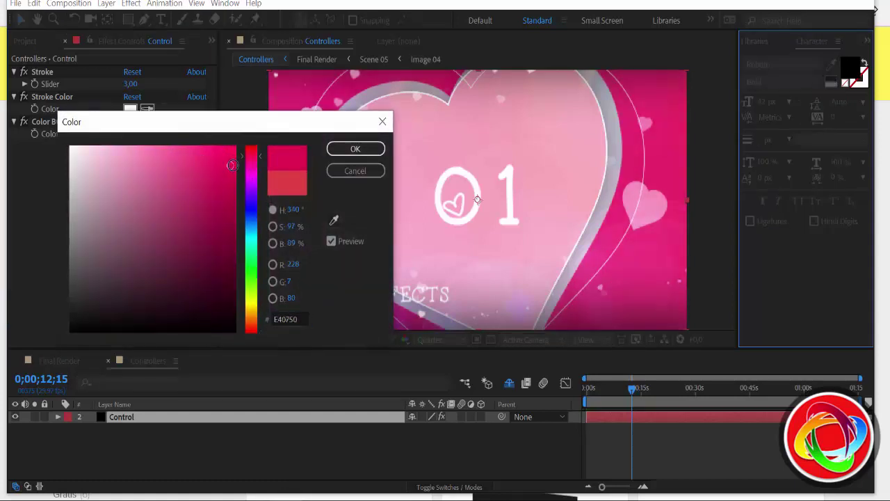
pyautogui.click(356, 149)
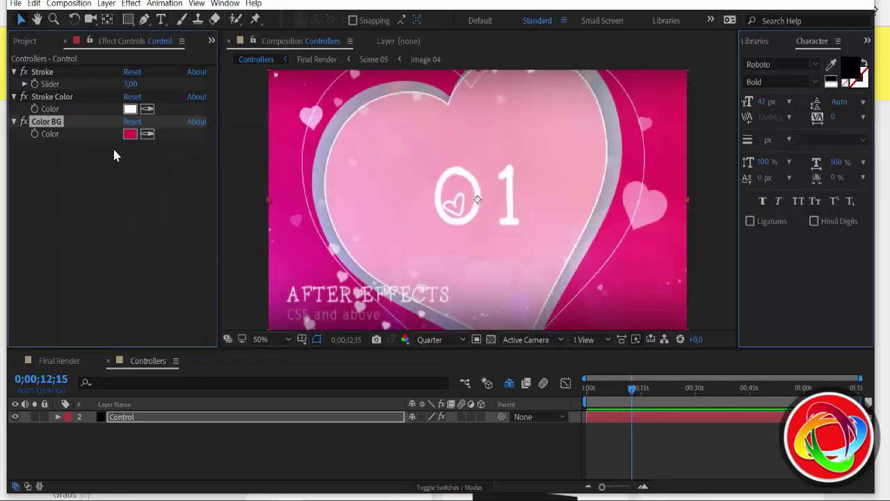
# Step: Close the Controllers composition, return to Final Render, and expand the Images folder
pyautogui.click(108, 361)
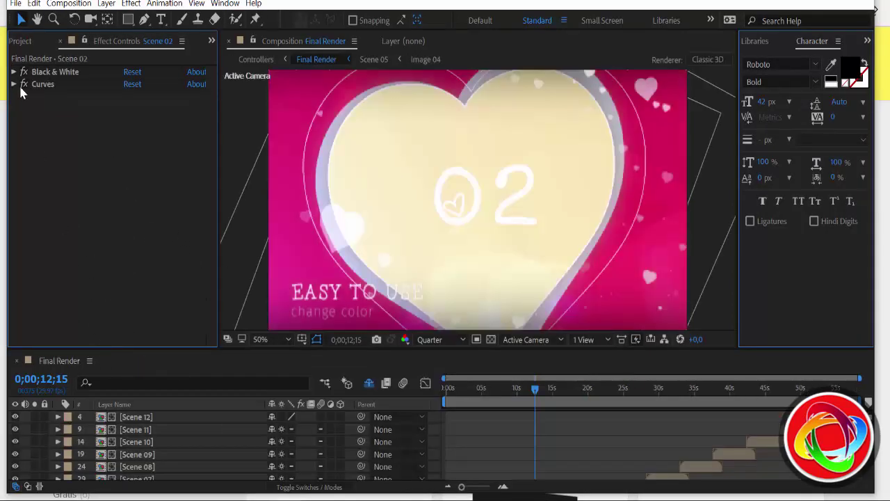
pyautogui.click(25, 41)
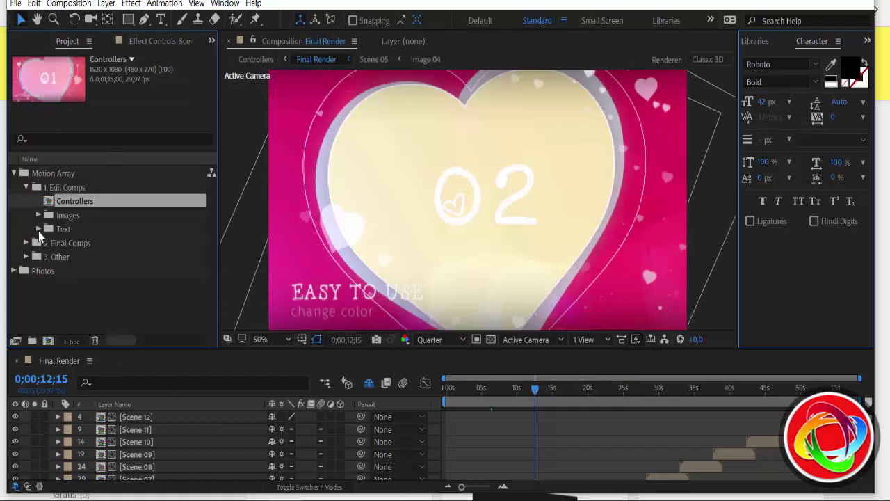
pyautogui.click(66, 218)
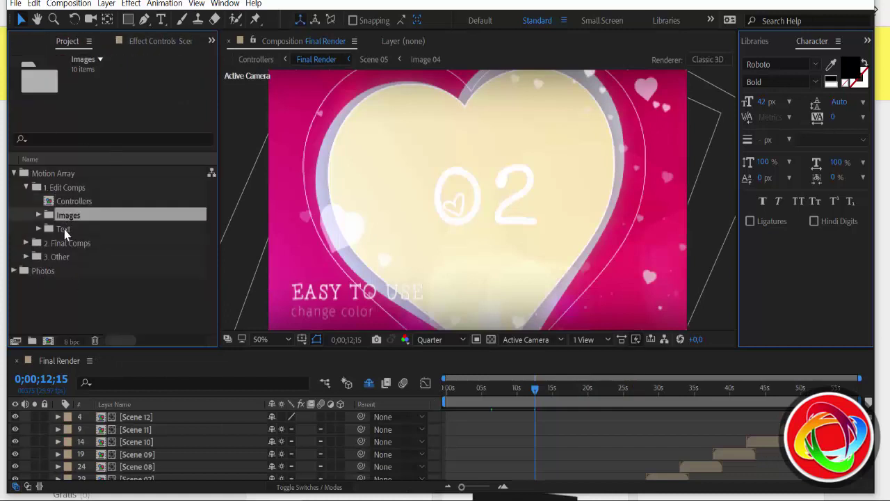
pyautogui.click(64, 230)
pyautogui.click(39, 216)
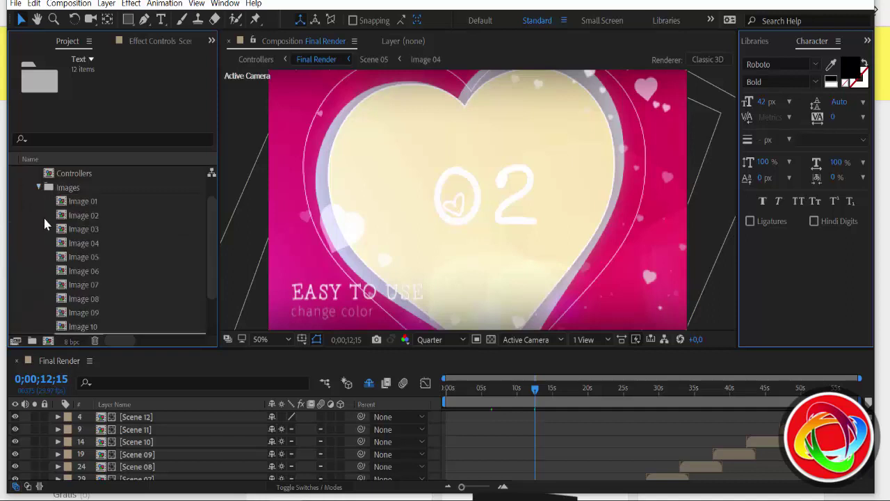
pyautogui.moveTo(215, 239)
pyautogui.mouseDown()
pyautogui.moveTo(210, 266)
pyautogui.moveTo(210, 208)
pyautogui.mouseUp()
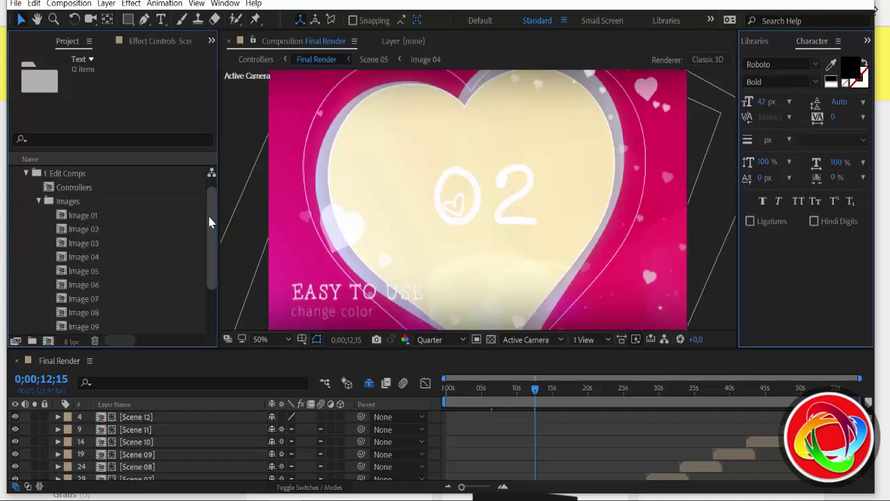
# Step: Look through the Text folder's compositions, then reopen the Images folder and open Image 01
pyautogui.click(38, 201)
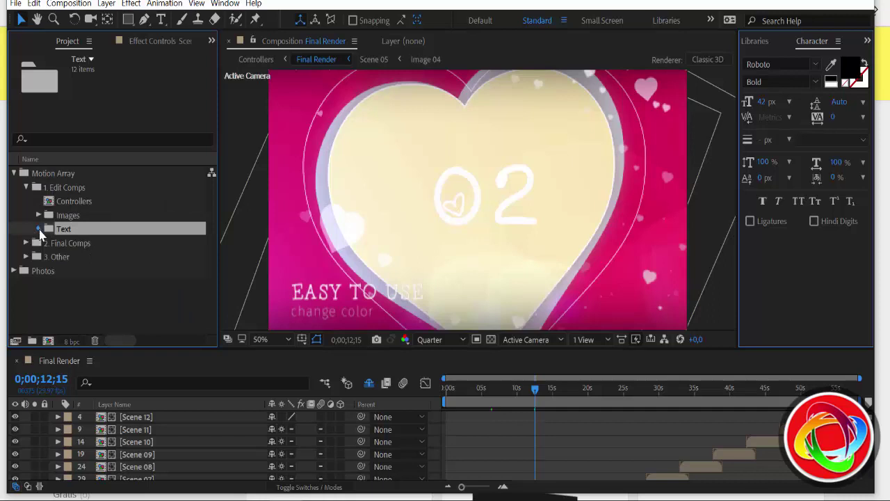
pyautogui.click(38, 229)
pyautogui.moveTo(211, 255)
pyautogui.mouseDown()
pyautogui.moveTo(211, 270)
pyautogui.moveTo(206, 212)
pyautogui.mouseUp()
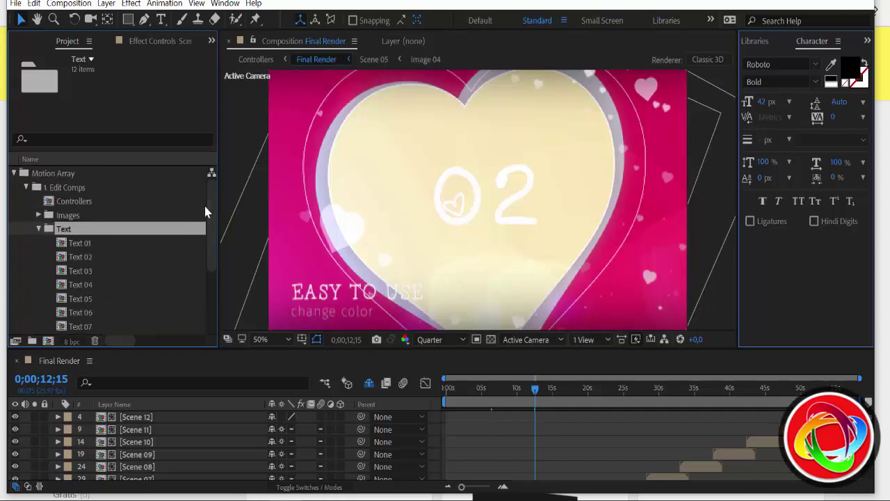
pyautogui.click(38, 229)
pyautogui.click(38, 215)
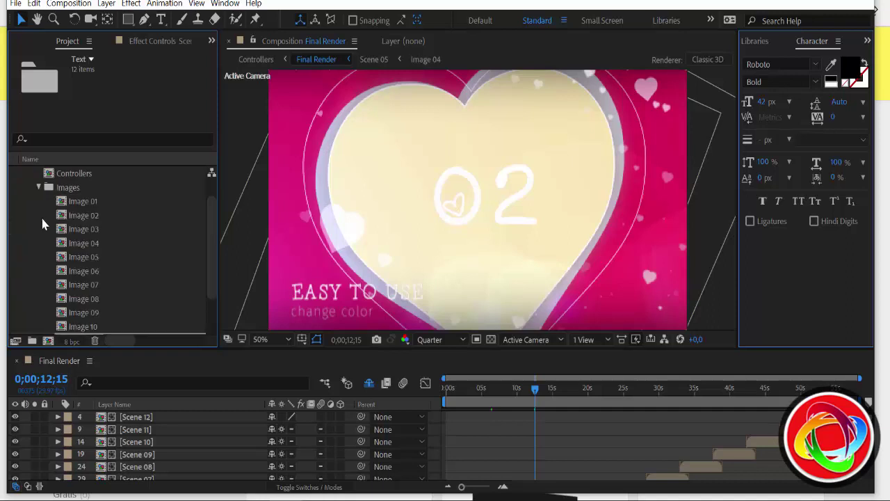
pyautogui.doubleClick(78, 205)
# Step: Move Image 01 to about one second and expand the Photos folder in the Project panel
pyautogui.click(651, 401)
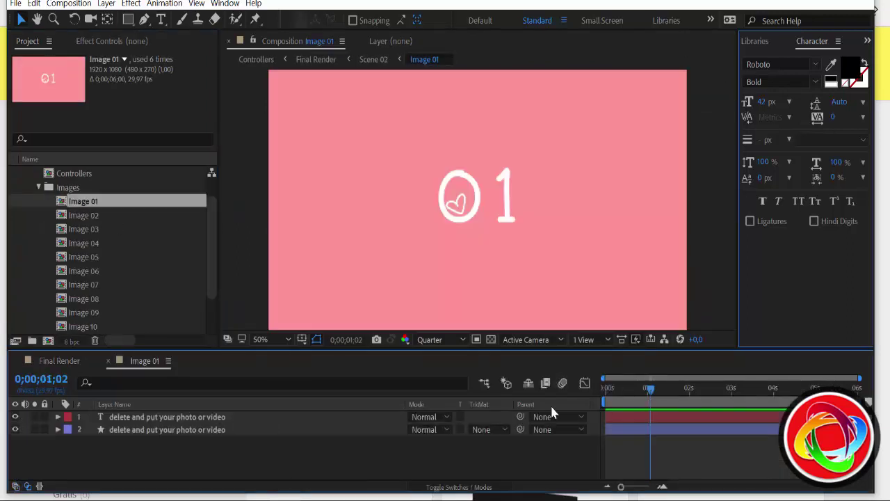
pyautogui.moveTo(341, 406); pyautogui.dragTo(245, 406)
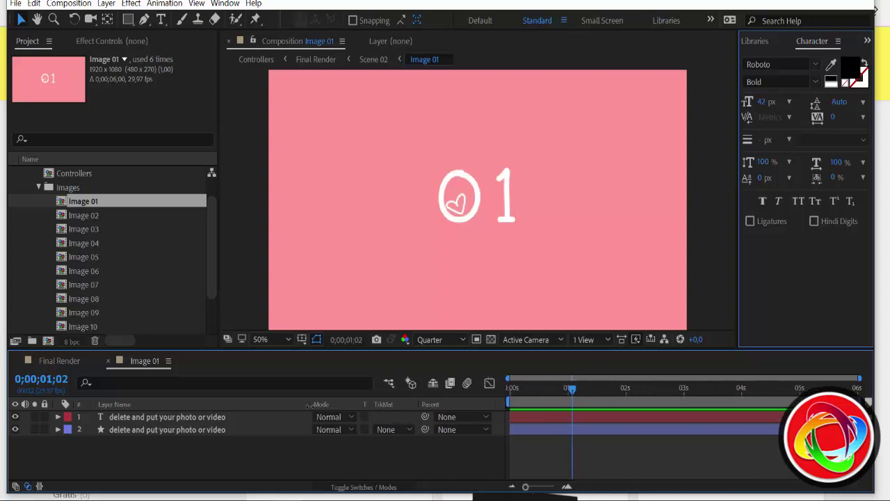
pyautogui.scroll(-2, 115, 263)
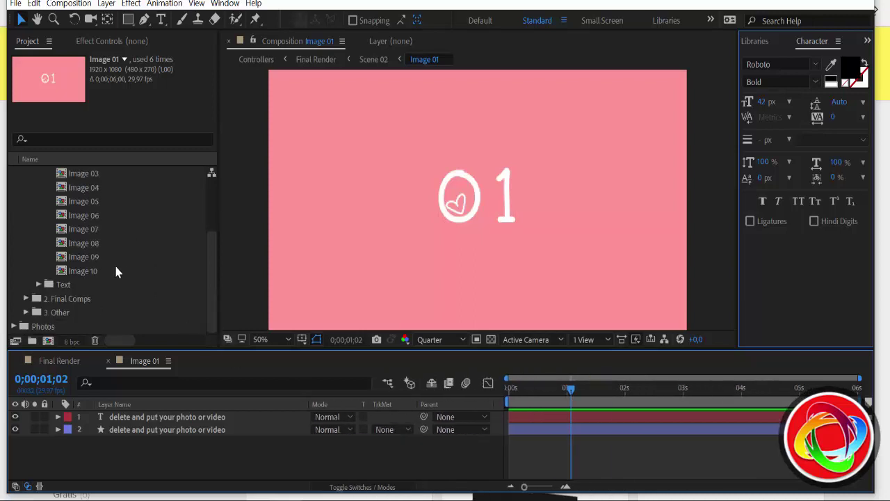
pyautogui.click(14, 326)
pyautogui.scroll(-3, 85, 292)
pyautogui.scroll(-2, 86, 292)
pyautogui.scroll(-3, 87, 296)
# Step: Preview the early imported photos and wedding photos AB05 through AB09
pyautogui.click(69, 257)
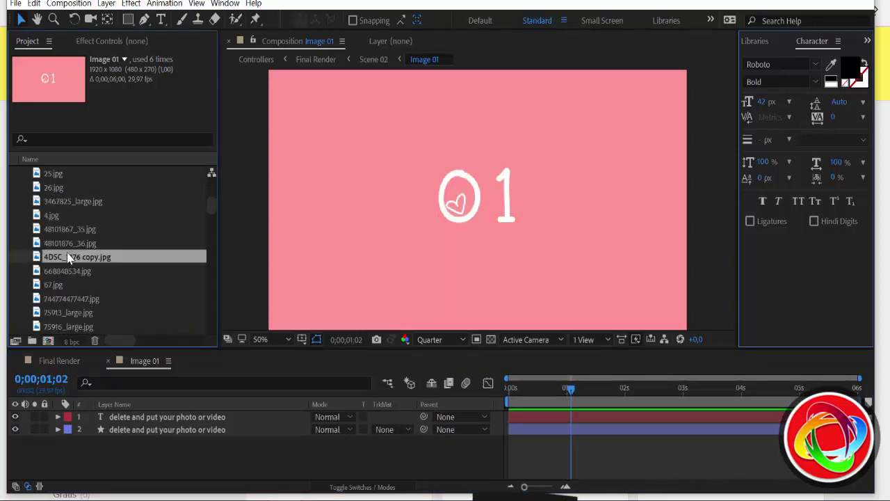
pyautogui.click(70, 270)
pyautogui.scroll(-3, 70, 273)
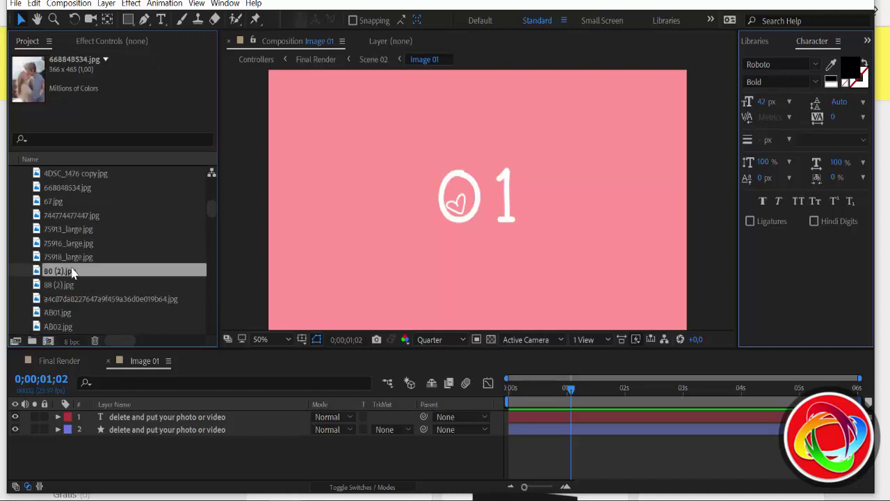
pyautogui.click(73, 271)
pyautogui.click(74, 256)
pyautogui.scroll(-3, 74, 257)
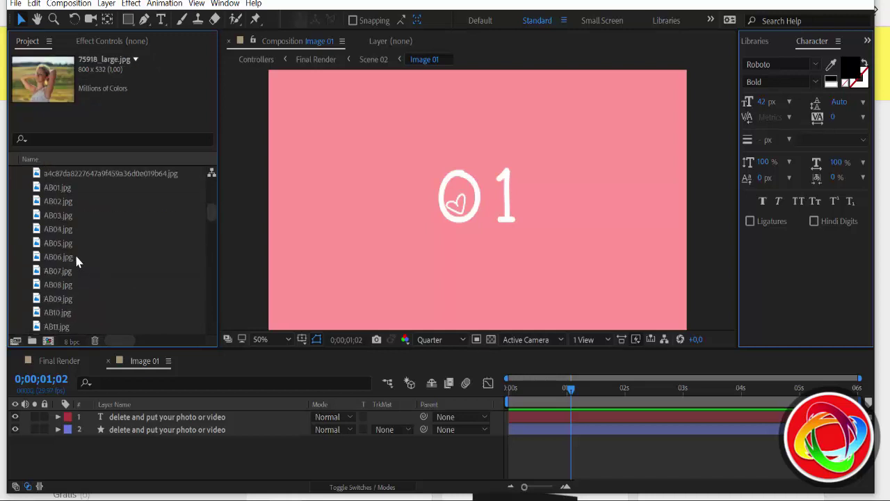
pyautogui.click(75, 257)
pyautogui.click(59, 285)
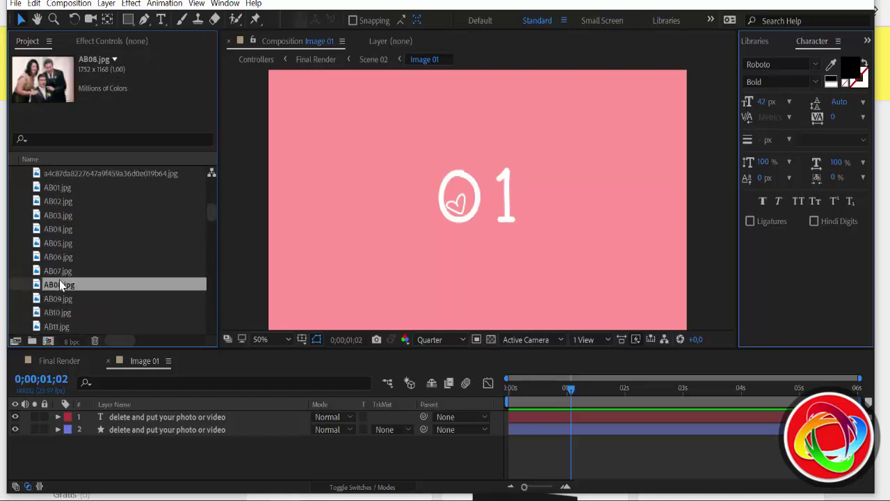
pyautogui.click(53, 304)
pyautogui.click(57, 286)
pyautogui.click(61, 272)
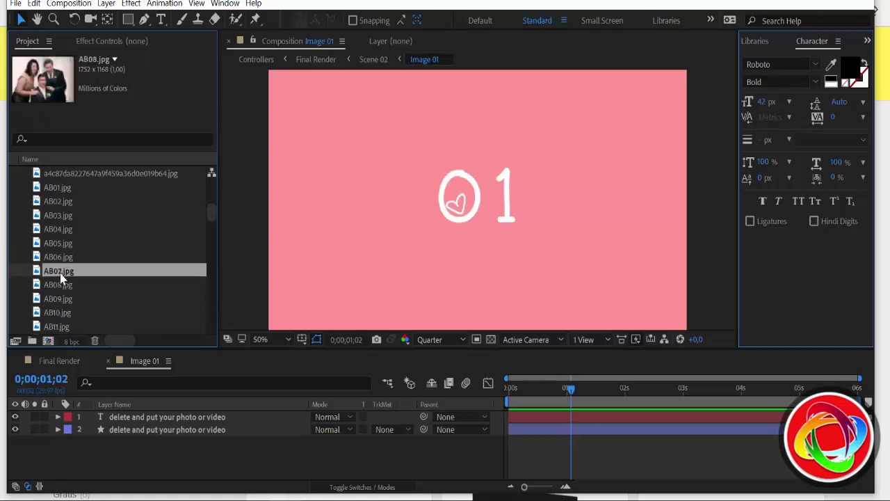
pyautogui.click(64, 257)
pyautogui.click(63, 244)
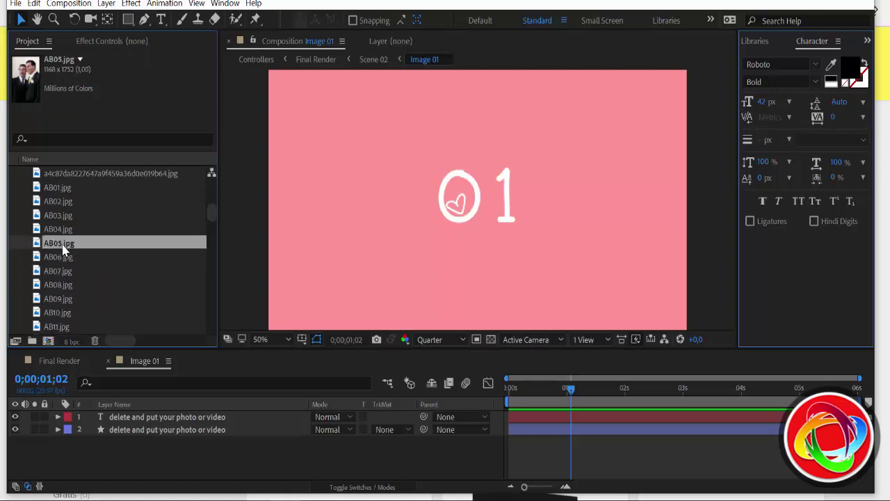
pyautogui.click(60, 271)
# Step: Preview wedding photos AB10 through AB20
pyautogui.scroll(-3, 60, 272)
pyautogui.click(60, 272)
pyautogui.click(58, 286)
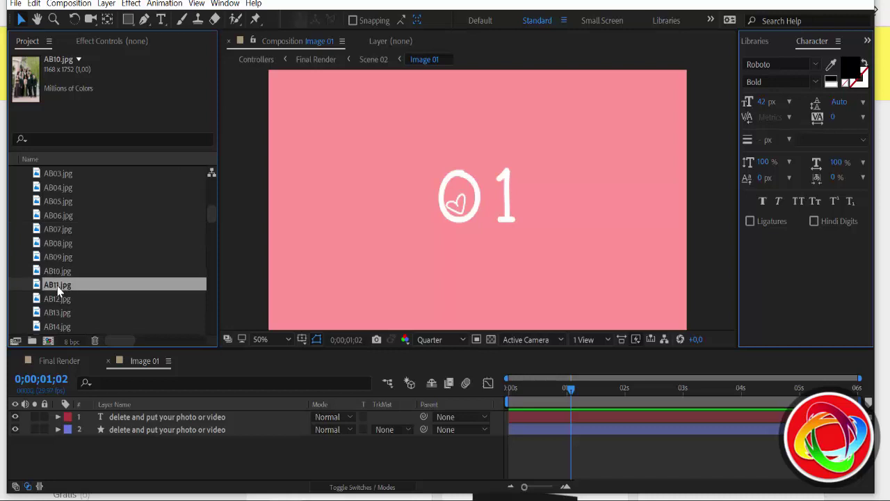
pyautogui.scroll(-3, 58, 292)
pyautogui.click(58, 285)
pyautogui.click(59, 271)
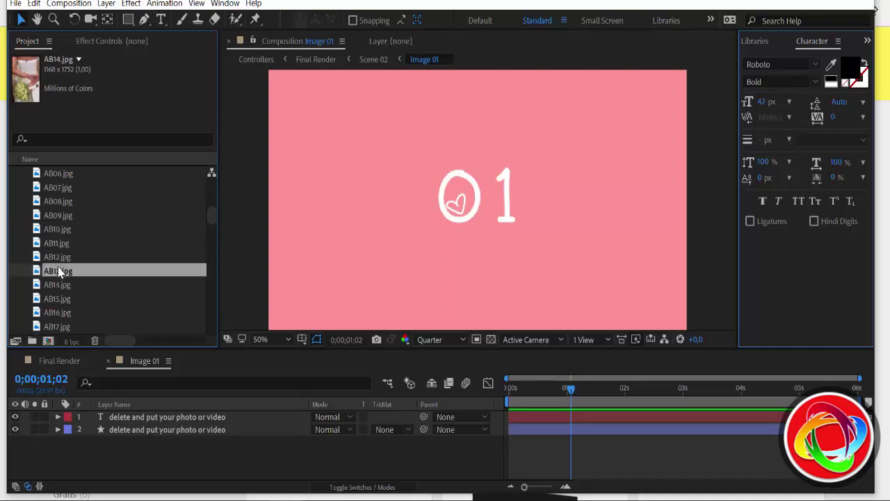
pyautogui.click(61, 257)
pyautogui.scroll(-2, 61, 258)
pyautogui.click(54, 233)
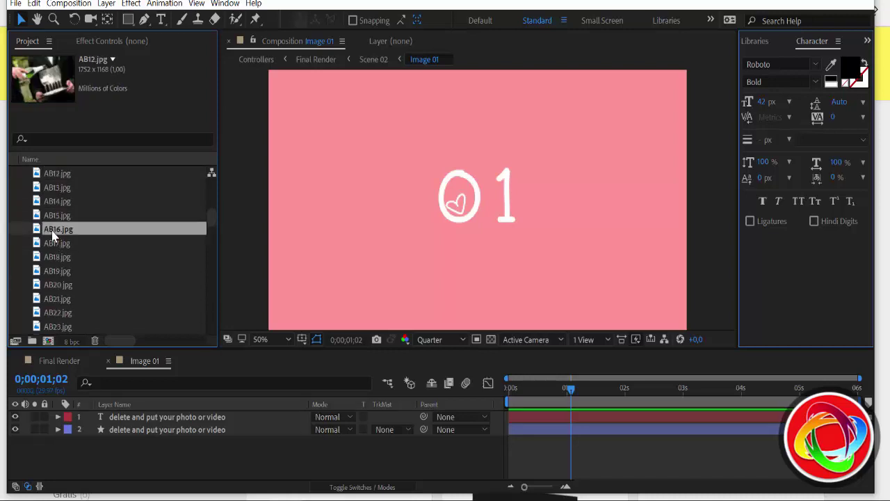
pyautogui.click(55, 221)
pyautogui.click(55, 242)
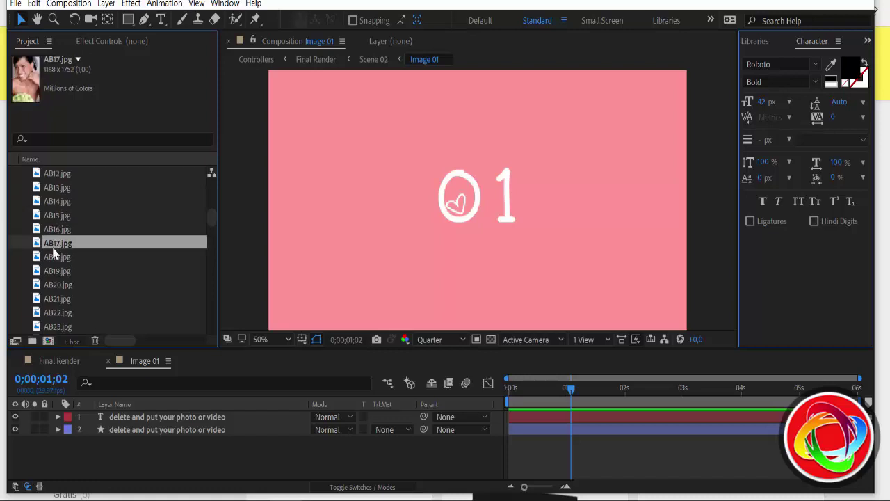
pyautogui.click(56, 257)
pyautogui.click(55, 272)
pyautogui.click(57, 284)
# Step: Preview wedding photos AB21 through AB32 and select AB33.jpg for the first slide
pyautogui.scroll(-1, 59, 293)
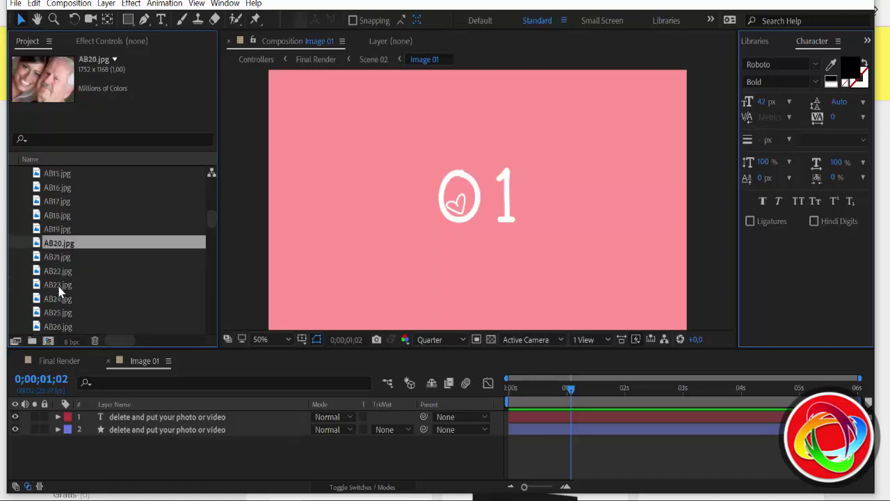
pyautogui.click(61, 258)
pyautogui.click(56, 274)
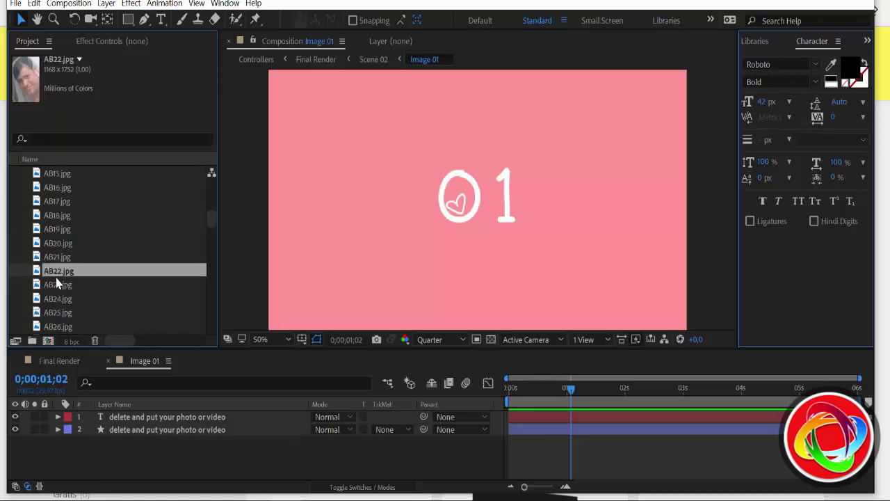
pyautogui.click(60, 297)
pyautogui.scroll(-2, 62, 288)
pyautogui.click(60, 228)
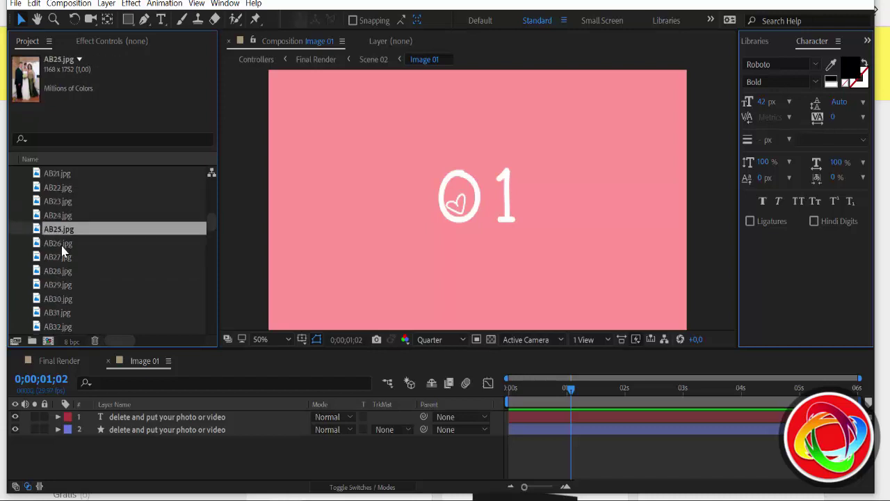
pyautogui.click(56, 259)
pyautogui.click(53, 273)
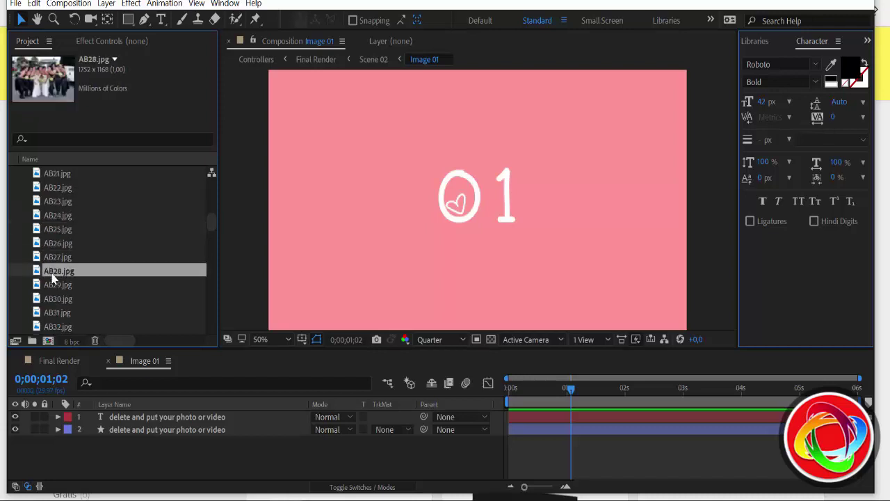
pyautogui.click(55, 299)
pyautogui.click(56, 313)
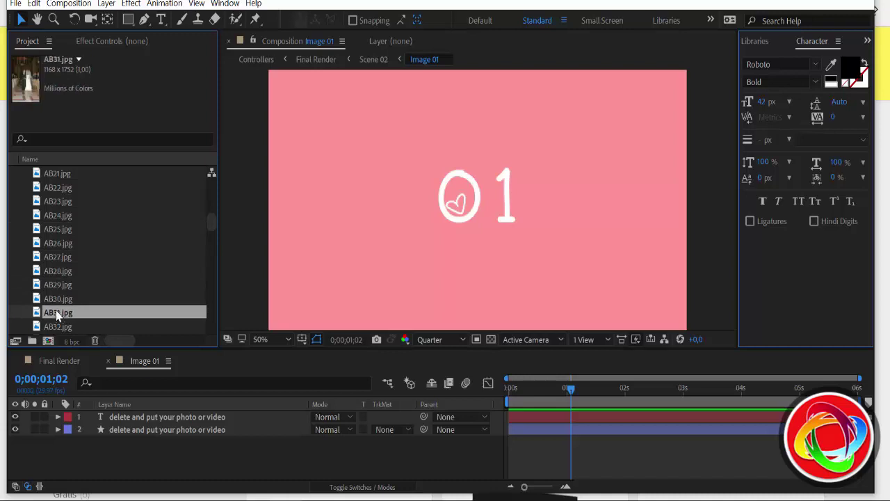
pyautogui.scroll(-1, 65, 292)
pyautogui.click(64, 285)
pyautogui.scroll(-2, 64, 297)
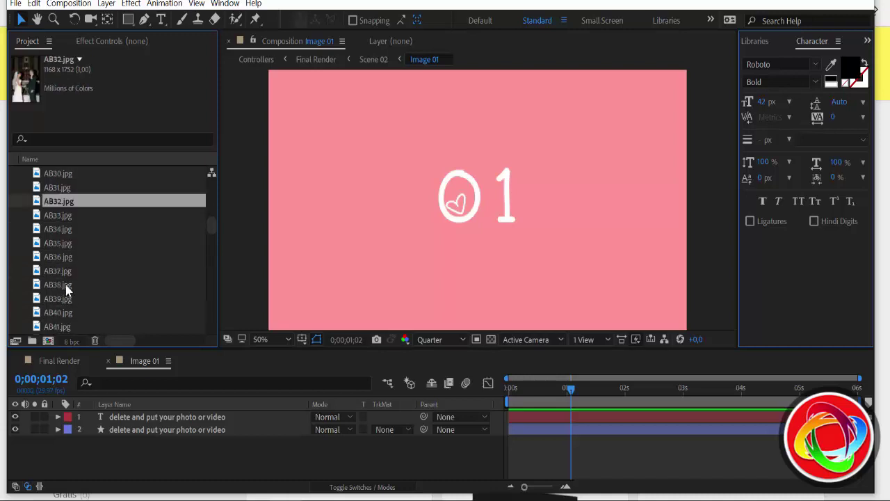
pyautogui.click(62, 217)
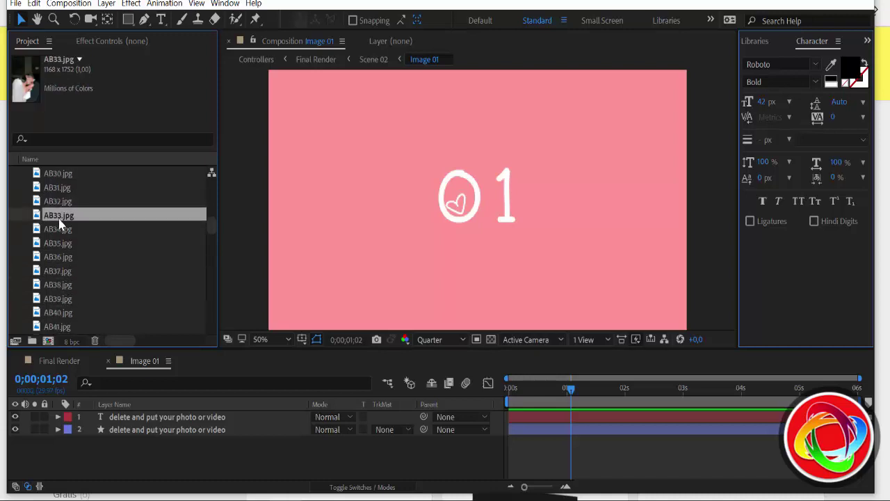
# Step: Add AB33.jpg to Image 01, scale it to 166%, and nudge it into place
pyautogui.moveTo(66, 221); pyautogui.dragTo(157, 416)
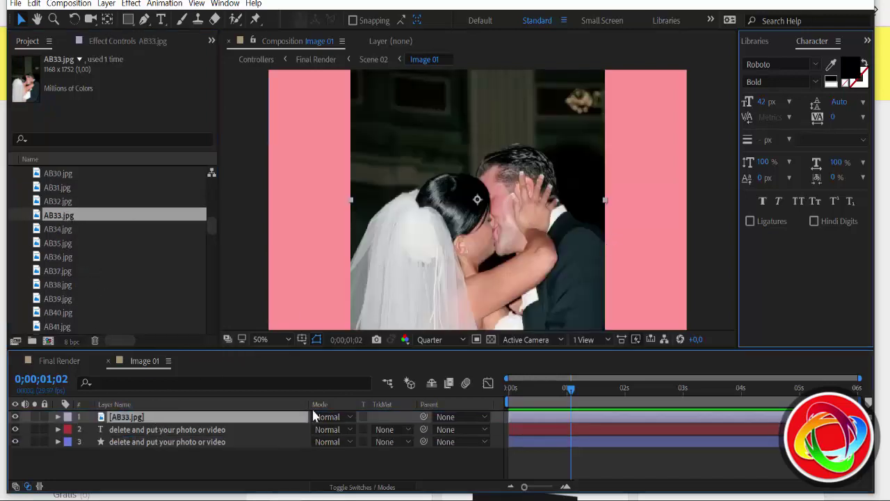
pyautogui.press('s')
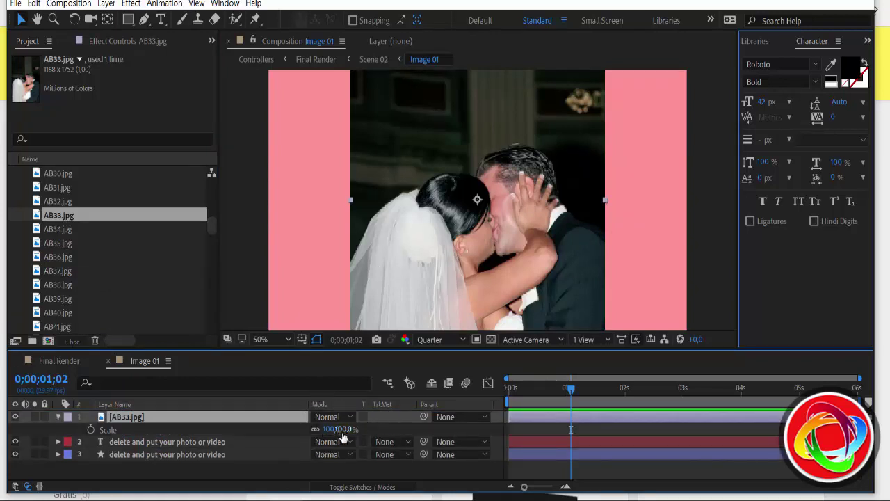
pyautogui.moveTo(327, 429); pyautogui.dragTo(392, 441)
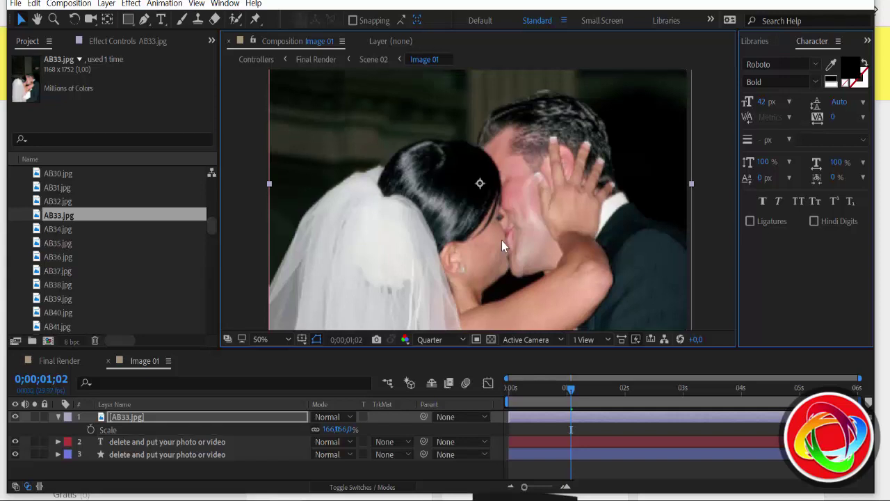
pyautogui.press(',')
pyautogui.press(',')
pyautogui.moveTo(507, 209); pyautogui.dragTo(505, 207)
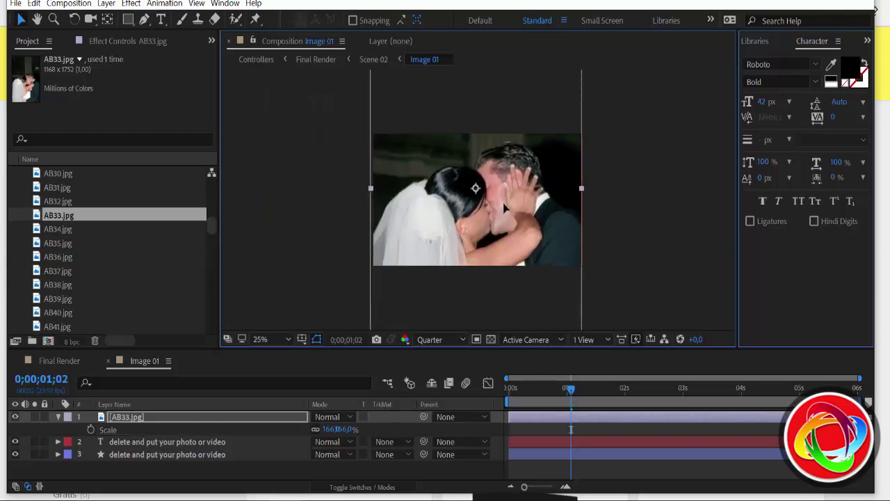
# Step: Back in Final Render, scrub from the MOTION ARRAY title to about nine seconds to check the photo
pyautogui.click(109, 361)
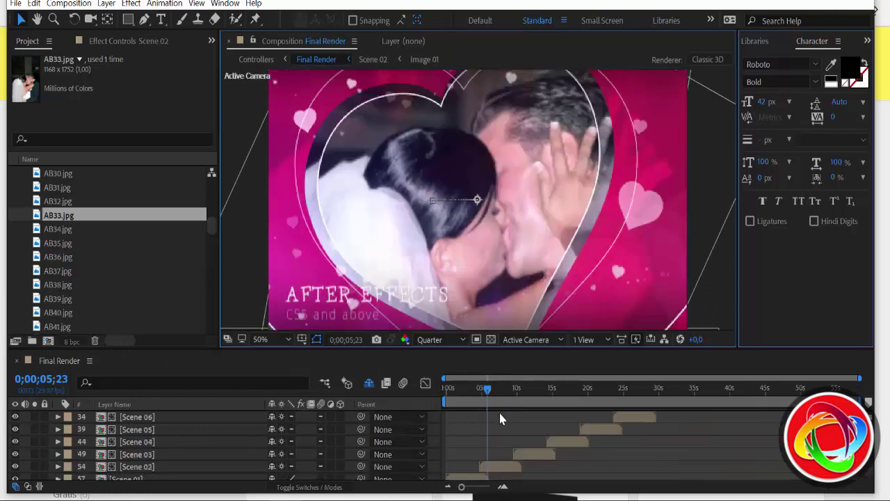
pyautogui.scroll(-1, 497, 418)
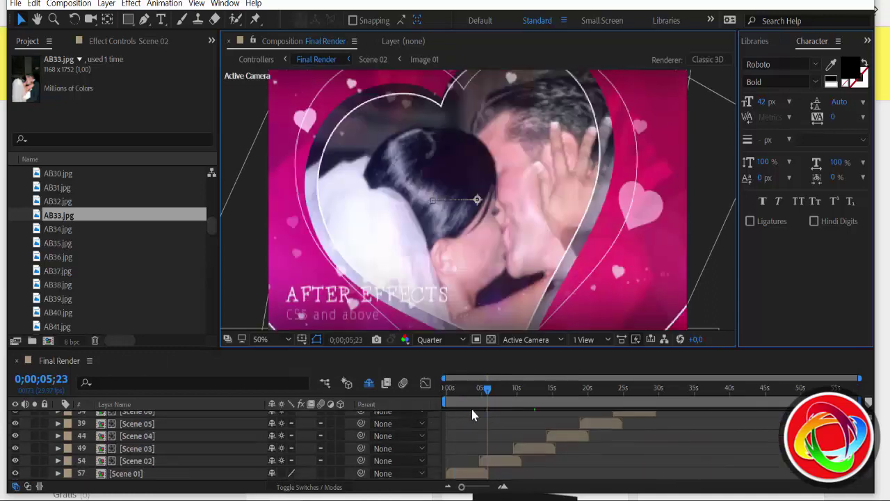
pyautogui.click(470, 406)
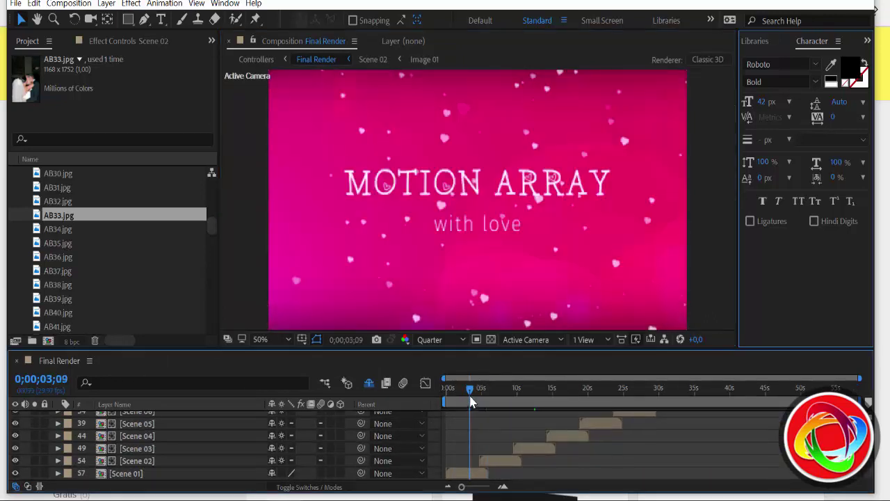
pyautogui.moveTo(476, 399); pyautogui.dragTo(498, 395)
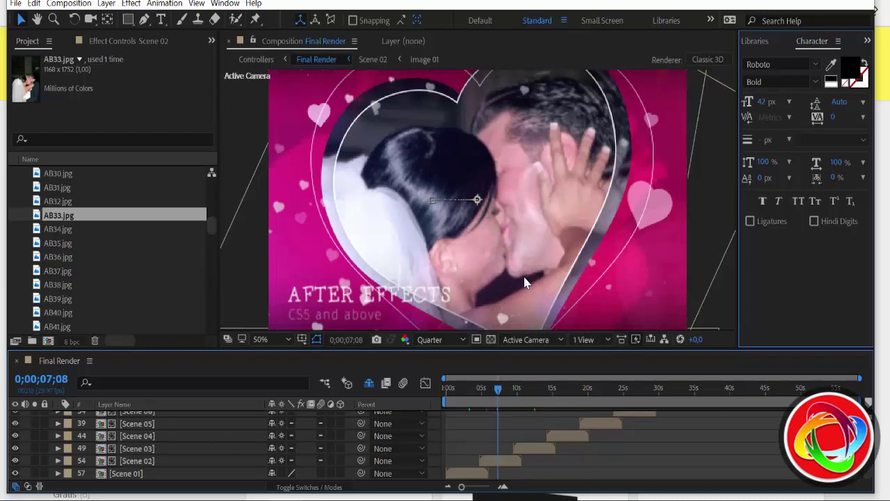
pyautogui.moveTo(496, 392); pyautogui.dragTo(511, 397)
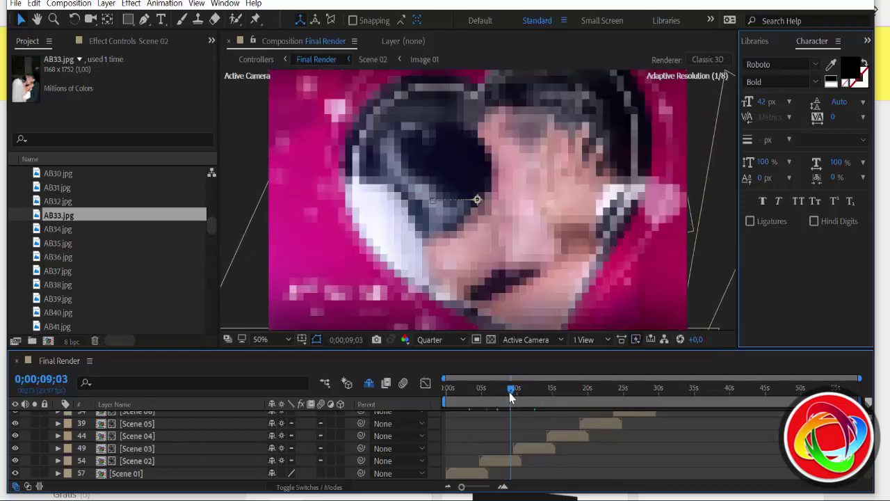
# Step: Scroll the Project panel and select the Image 02 composition
pyautogui.scroll(2, 68, 226)
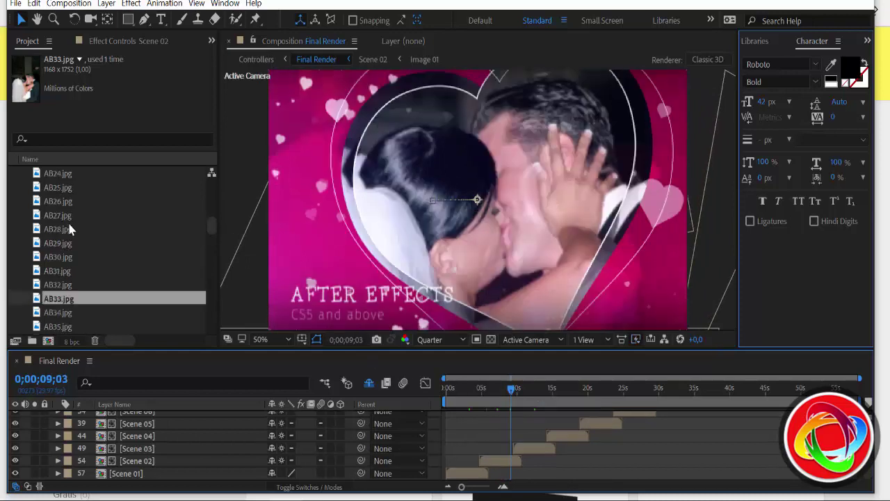
pyautogui.scroll(2, 68, 230)
pyautogui.scroll(-1, 69, 226)
pyautogui.scroll(2, 77, 226)
pyautogui.scroll(3, 66, 222)
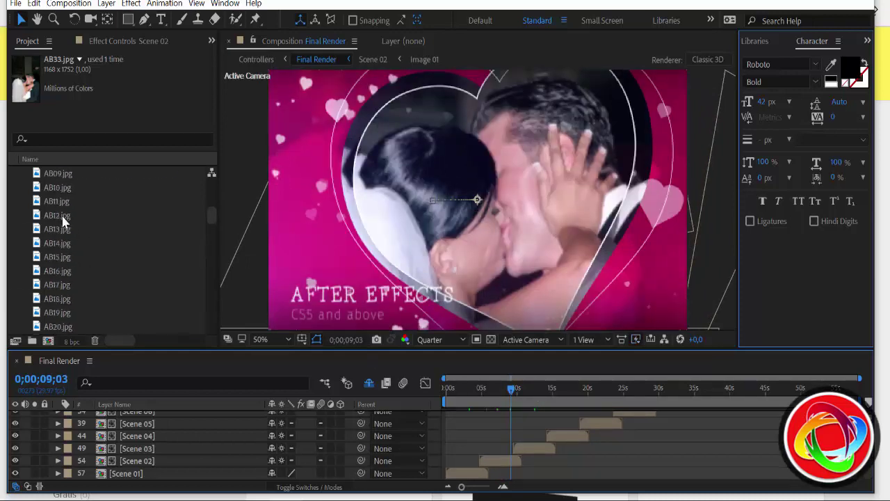
pyautogui.scroll(3, 63, 220)
pyautogui.scroll(3, 62, 220)
pyautogui.scroll(3, 65, 218)
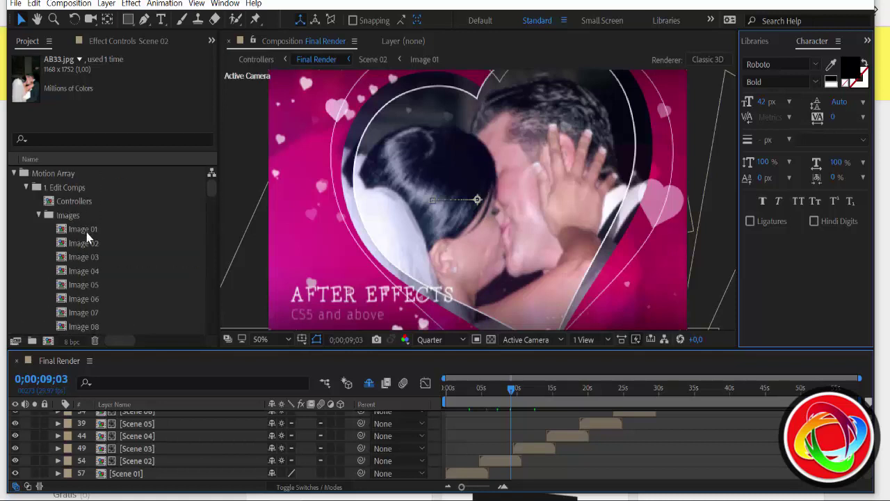
pyautogui.click(80, 245)
# Step: Open Image 02 at the frame showing the 02 placeholder and scroll to the photos
pyautogui.doubleClick(80, 245)
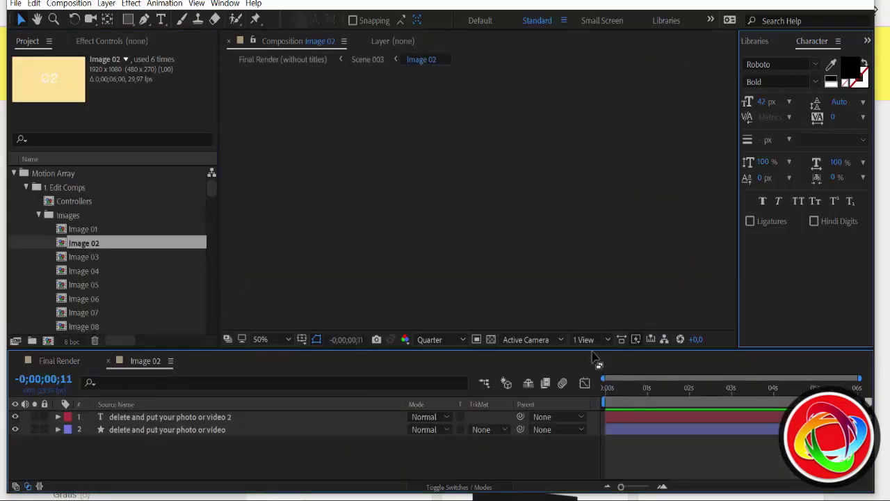
pyautogui.click(653, 397)
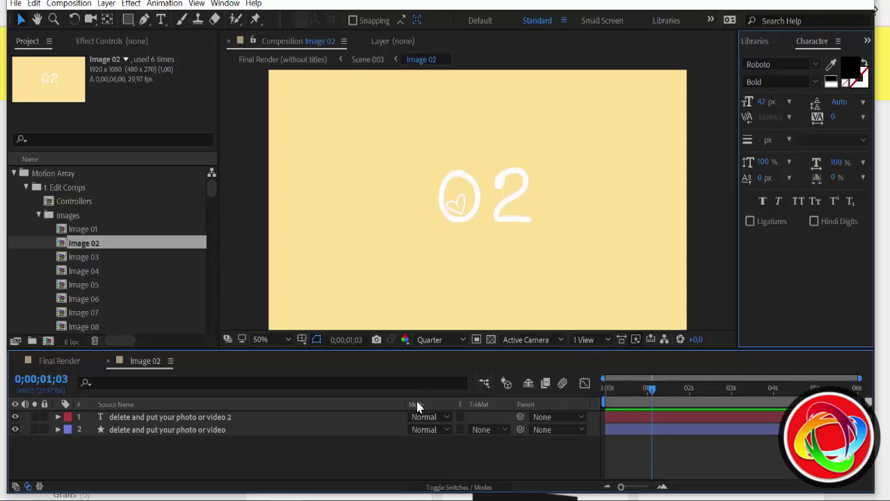
pyautogui.moveTo(409, 404); pyautogui.dragTo(301, 404)
pyautogui.scroll(-4, 139, 303)
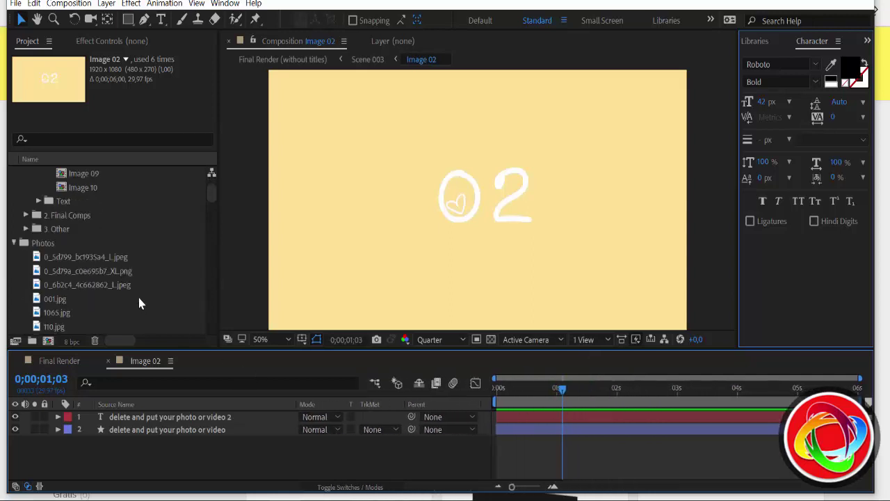
pyautogui.scroll(-5, 139, 301)
pyautogui.scroll(-5, 139, 299)
pyautogui.scroll(-5, 139, 299)
# Step: Preview candidate photos AB12.jpg and foto (43), (65), (66), (68)
pyautogui.click(58, 286)
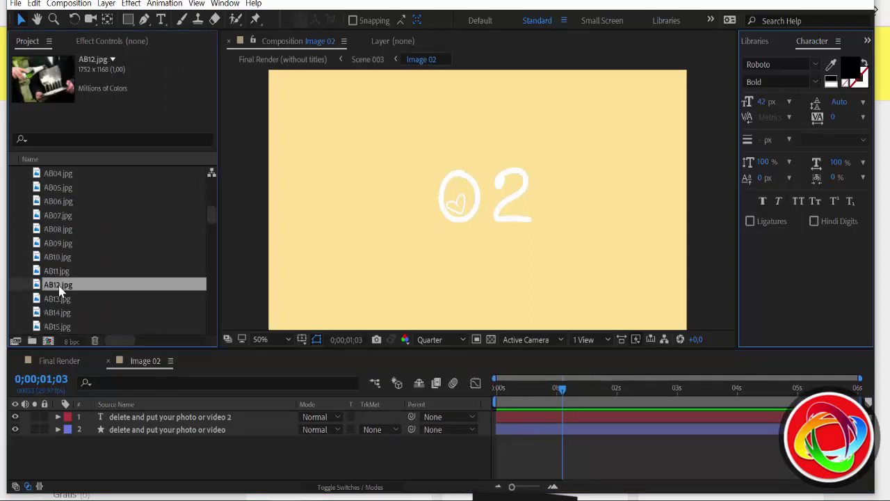
pyautogui.scroll(-5, 60, 289)
pyautogui.scroll(-5, 59, 288)
pyautogui.scroll(-2, 70, 285)
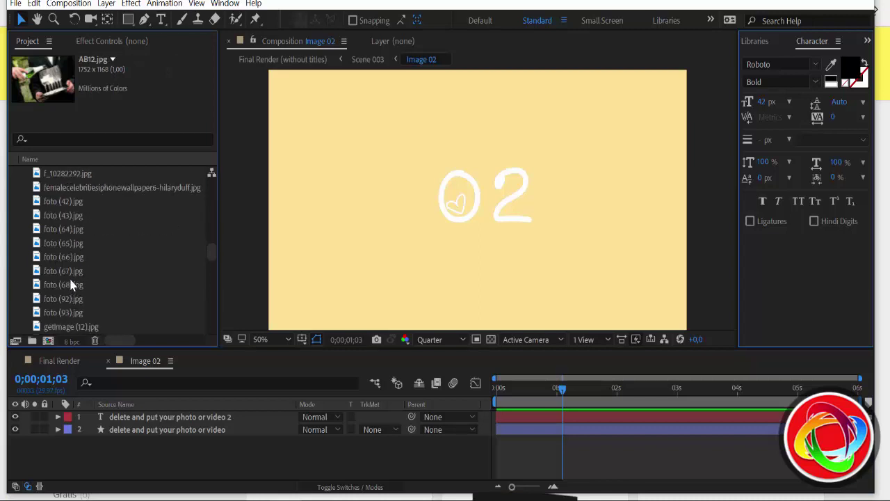
pyautogui.click(73, 285)
pyautogui.click(75, 256)
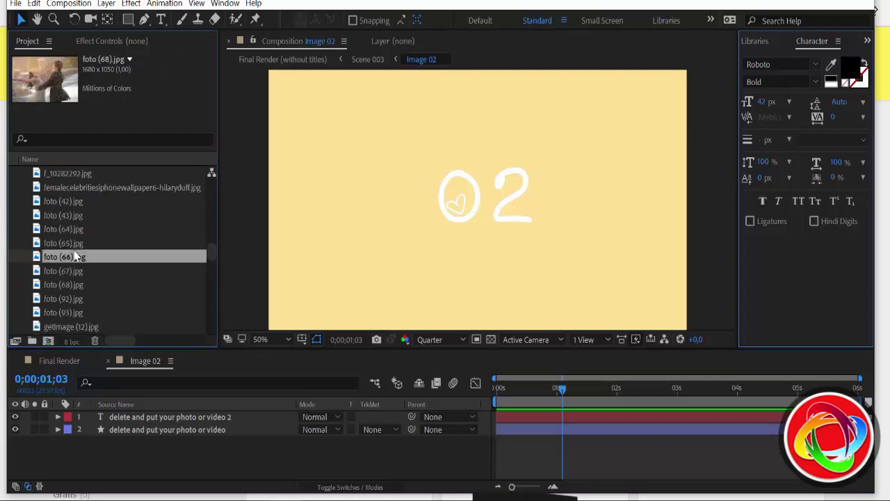
pyautogui.click(75, 220)
pyautogui.click(55, 240)
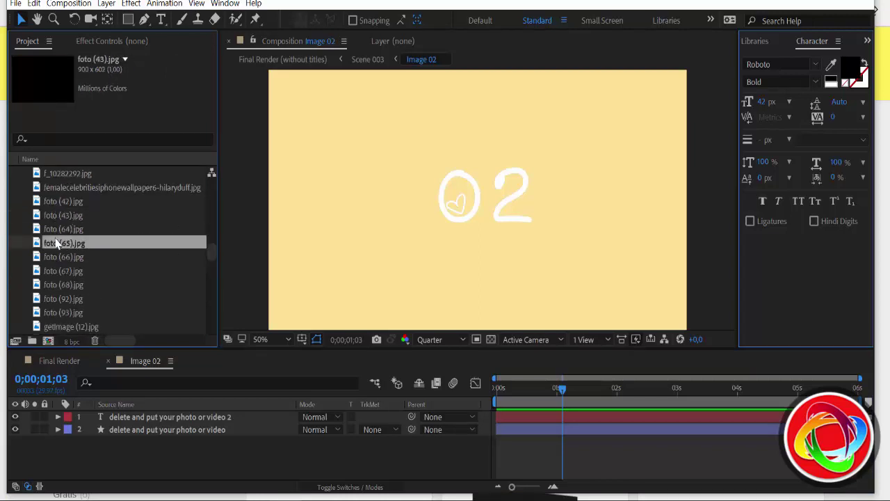
pyautogui.click(53, 257)
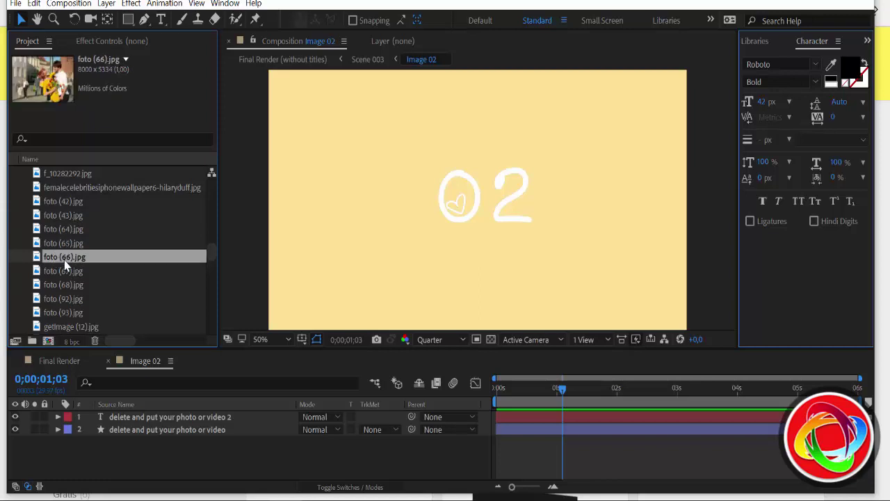
# Step: Preview the getImage photos and select getImage (8)-8-811.png for the second slide
pyautogui.scroll(-4, 63, 261)
pyautogui.scroll(-2, 68, 263)
pyautogui.scroll(1, 70, 261)
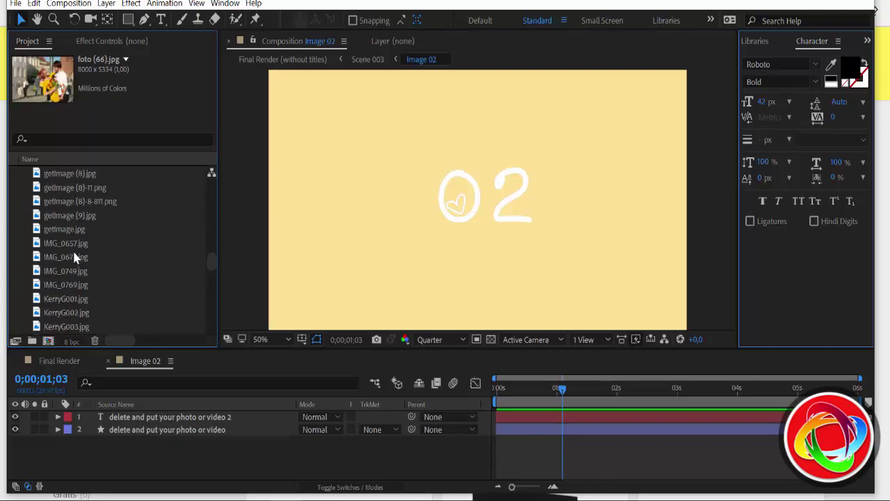
pyautogui.click(75, 233)
pyautogui.scroll(1, 74, 233)
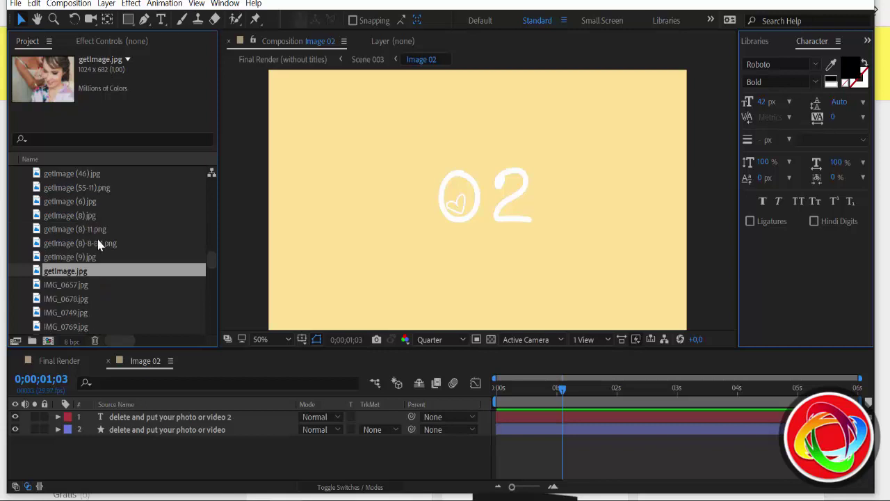
pyautogui.click(82, 257)
pyautogui.click(83, 244)
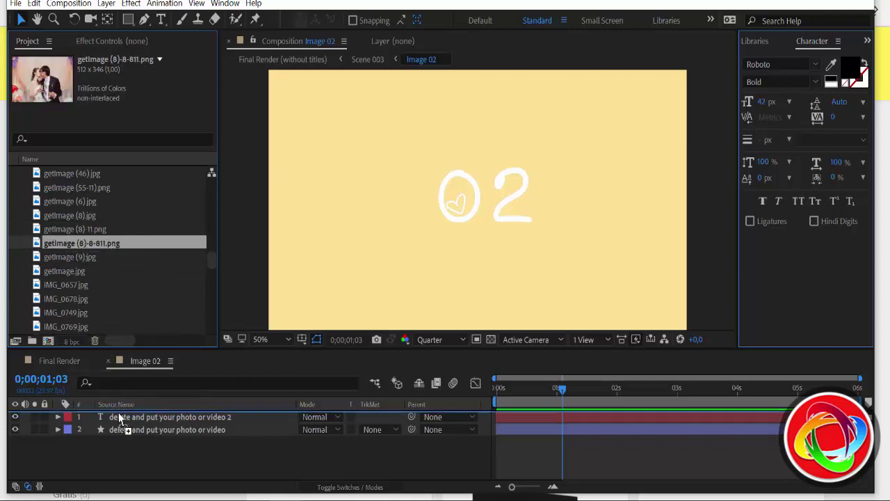
# Step: Add getImage (8)-8-811.png to Image 02, scale it to 384%, and view it in Final Render
pyautogui.moveTo(103, 243); pyautogui.dragTo(96, 405)
pyautogui.press('s')
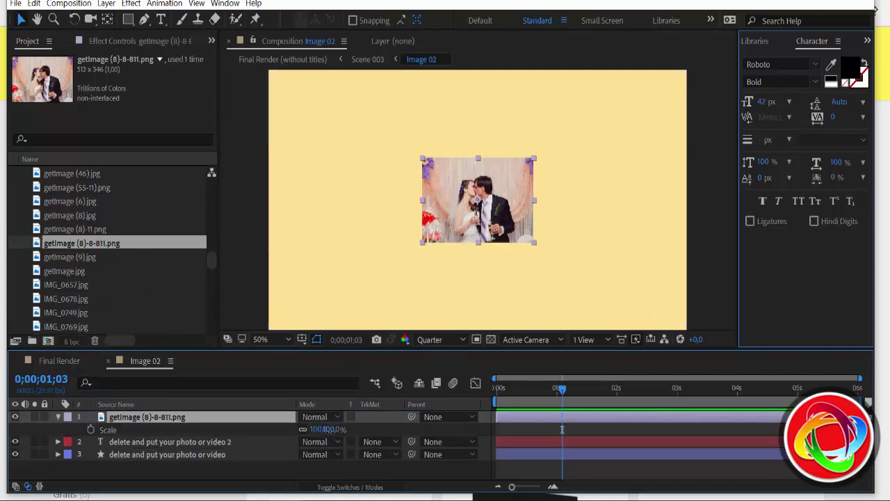
pyautogui.click(333, 429)
pyautogui.moveTo(333, 429); pyautogui.dragTo(502, 414)
pyautogui.moveTo(563, 241); pyautogui.dragTo(557, 233)
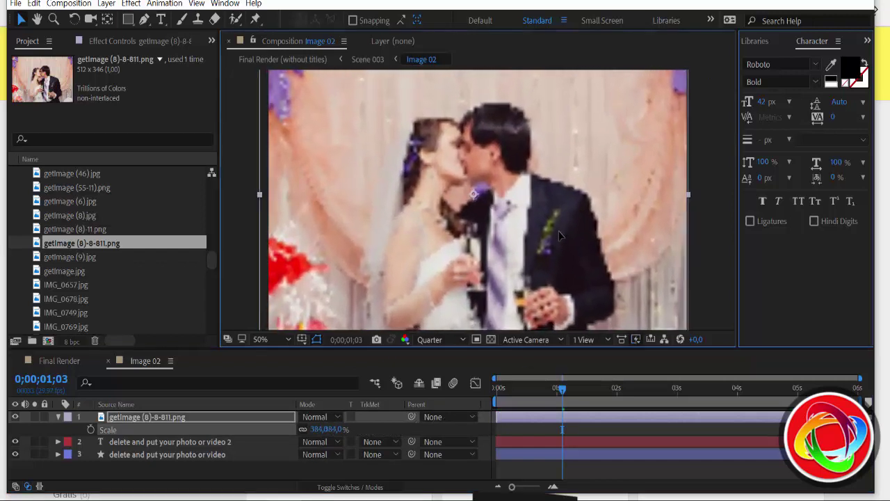
pyautogui.click(75, 364)
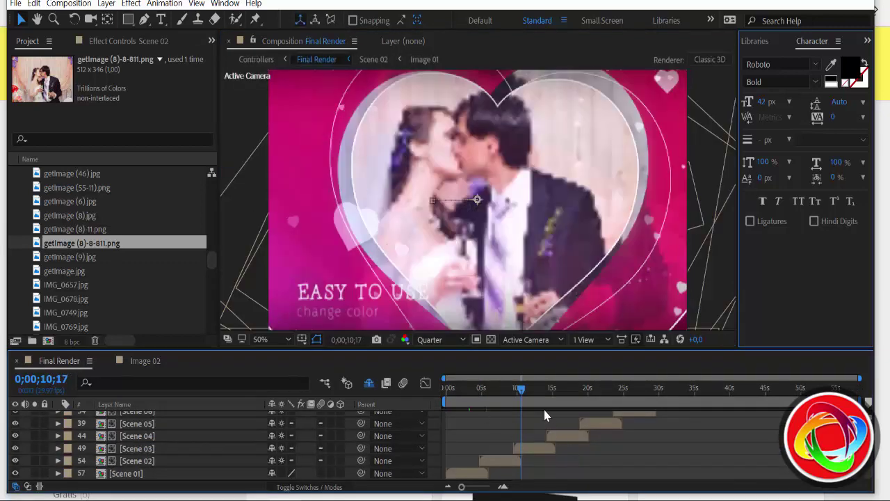
# Step: Switch the Final Render preview from Quarter to Full resolution, then zoom in and back to 50%
pyautogui.click(461, 340)
pyautogui.click(452, 373)
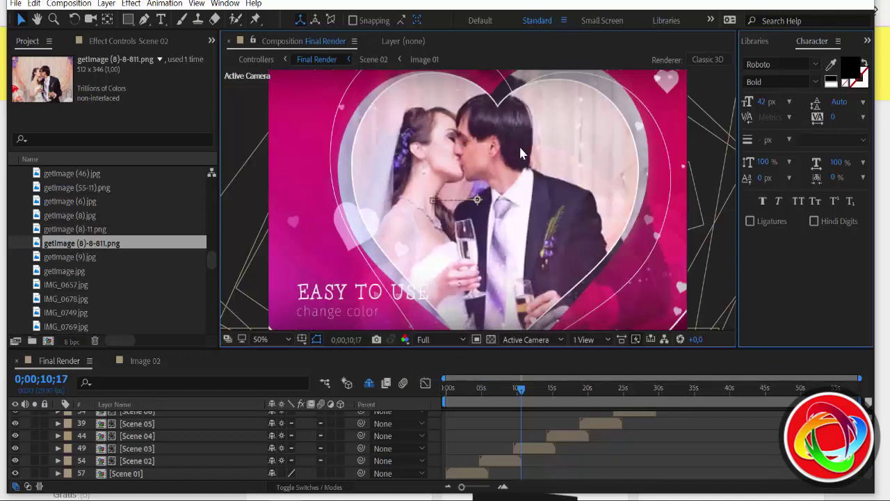
pyautogui.scroll(2, 522, 153)
pyautogui.scroll(2, 521, 186)
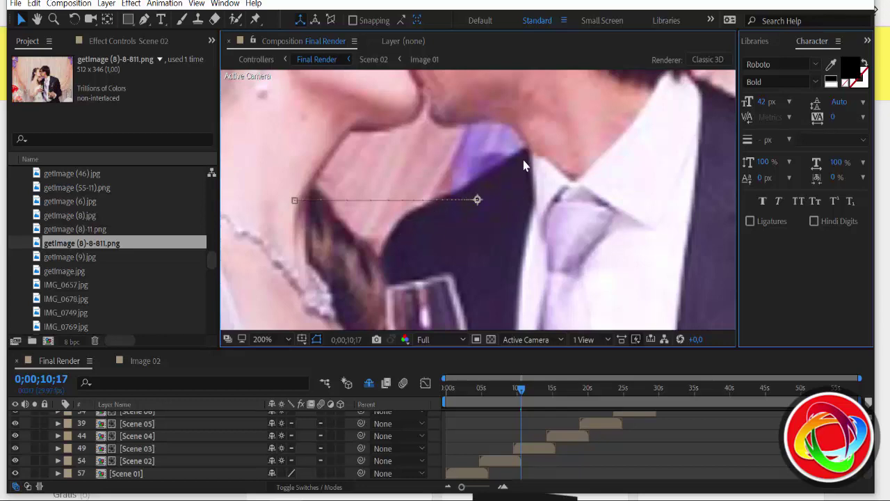
pyautogui.scroll(-2, 523, 164)
pyautogui.scroll(-3, 523, 164)
pyautogui.scroll(-1, 523, 164)
pyautogui.scroll(4, 523, 164)
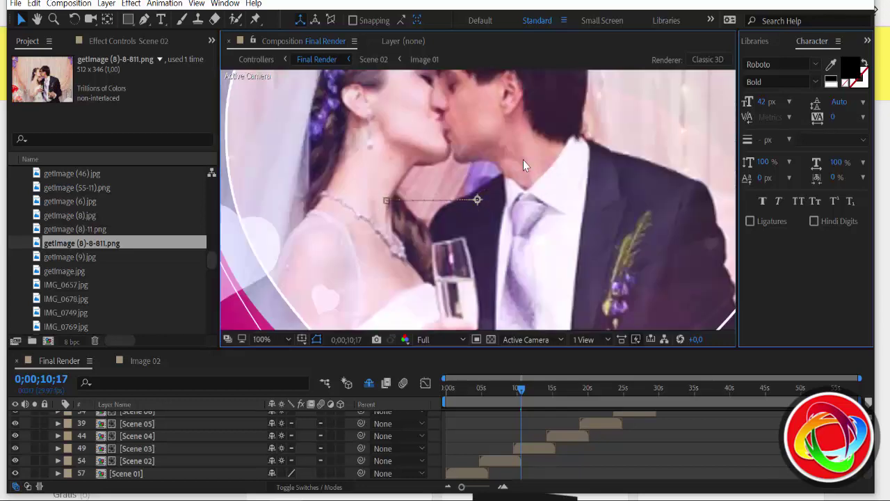
pyautogui.scroll(1, 523, 164)
pyautogui.scroll(-1, 523, 164)
pyautogui.scroll(-1, 523, 164)
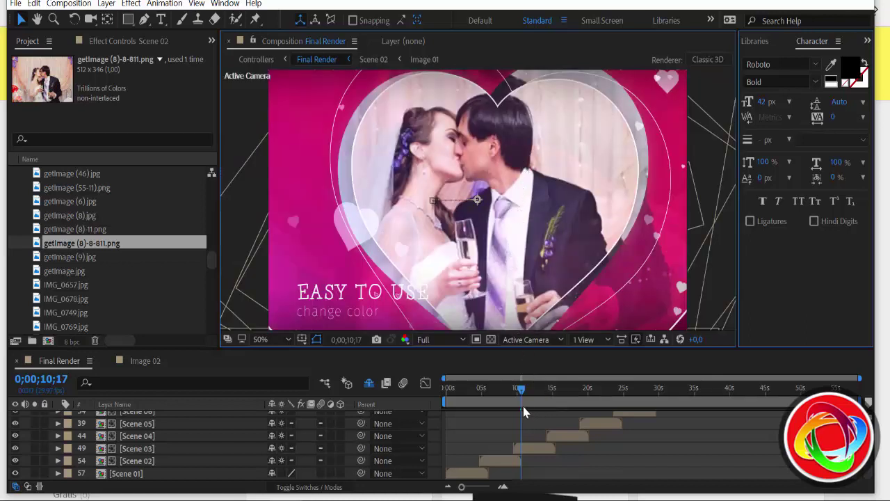
# Step: Scroll the Project panel up and collapse the Photos folder
pyautogui.scroll(3, 23, 205)
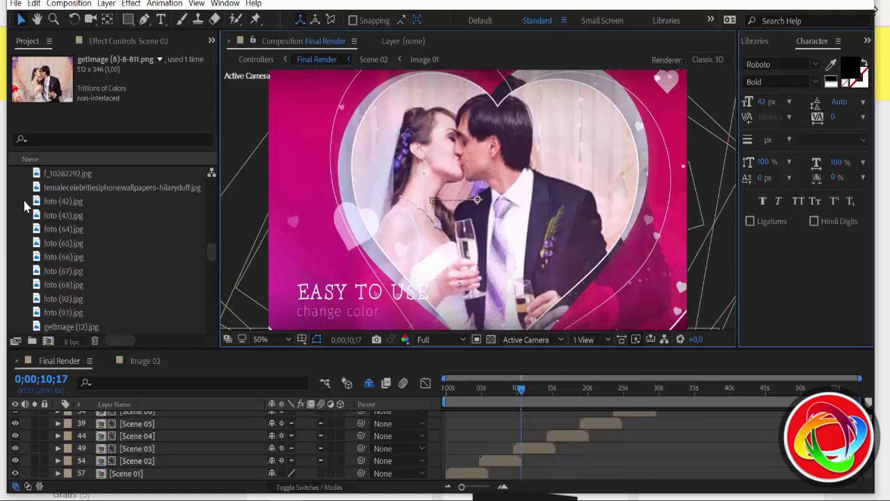
pyautogui.scroll(3, 25, 206)
pyautogui.scroll(3, 26, 205)
pyautogui.scroll(2, 27, 206)
pyautogui.scroll(3, 25, 206)
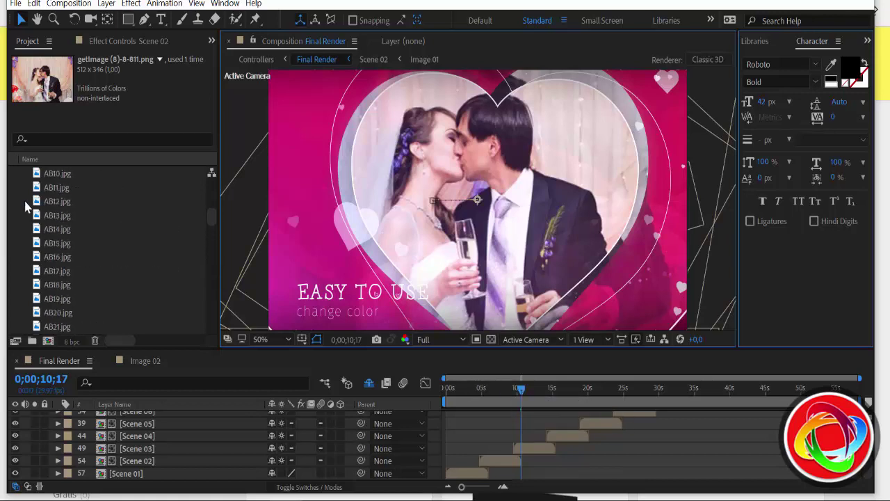
pyautogui.scroll(3, 25, 206)
pyautogui.scroll(3, 25, 206)
pyautogui.scroll(3, 25, 208)
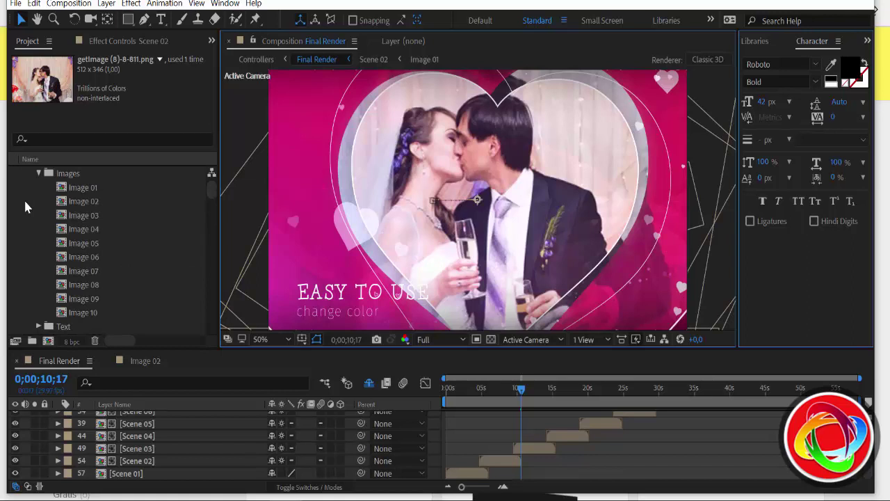
pyautogui.scroll(-3, 25, 206)
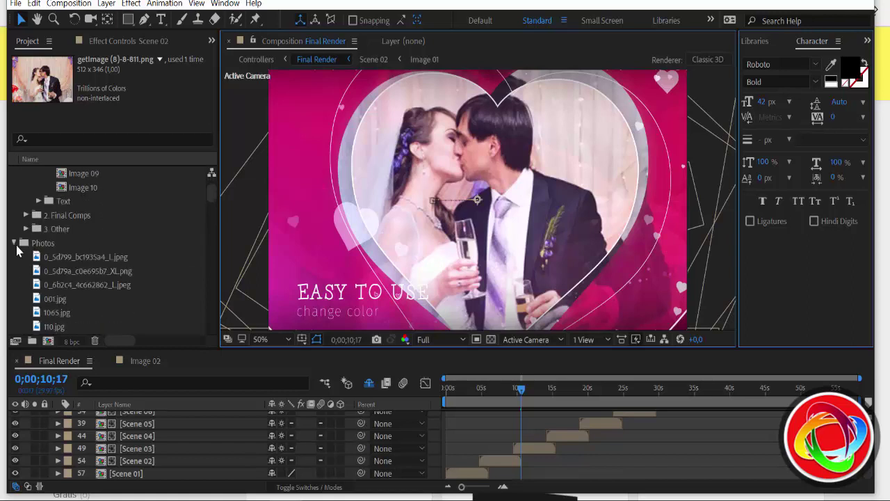
pyautogui.click(14, 243)
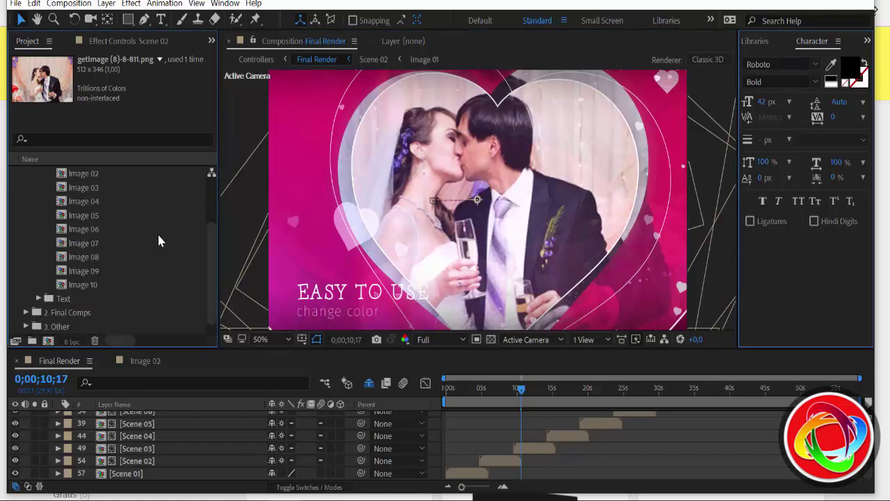
# Step: Collapse the Images folder and expand the Text folder to list Text 01 through Text 11
pyautogui.scroll(3, 160, 243)
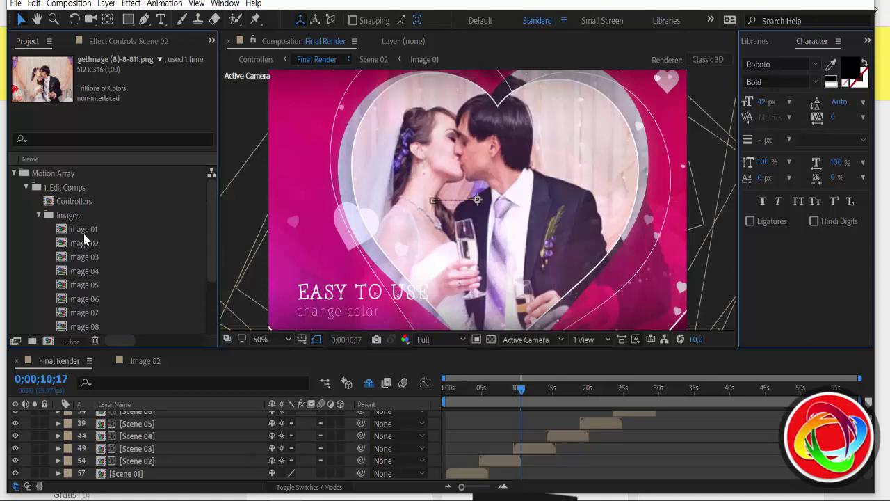
pyautogui.scroll(-3, 94, 259)
pyautogui.scroll(3, 89, 270)
pyautogui.click(39, 215)
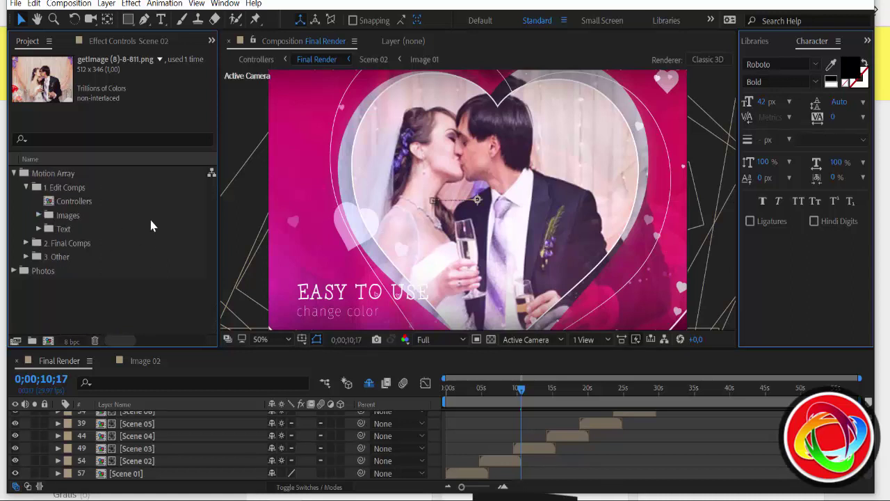
pyautogui.click(38, 228)
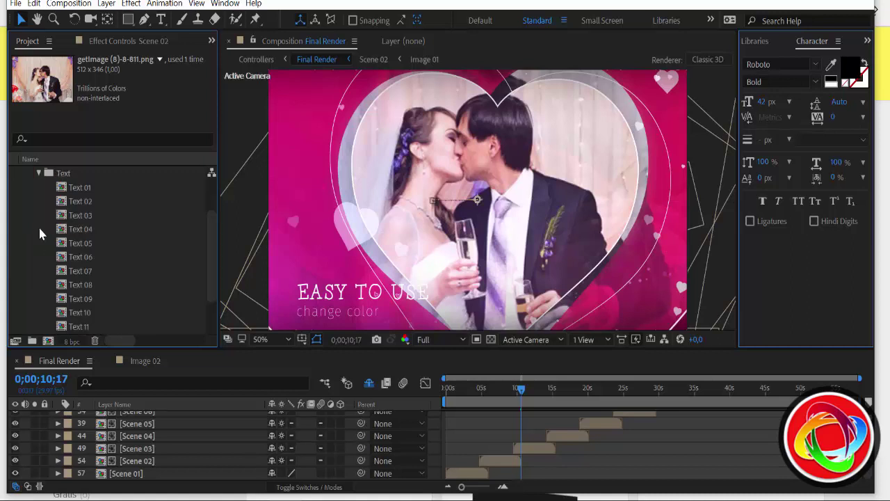
# Step: In Text 01, retype the MOTION ARRAY title as 'Photoembranco' and the with love subtitle as 'Tutoriais'
pyautogui.doubleClick(86, 190)
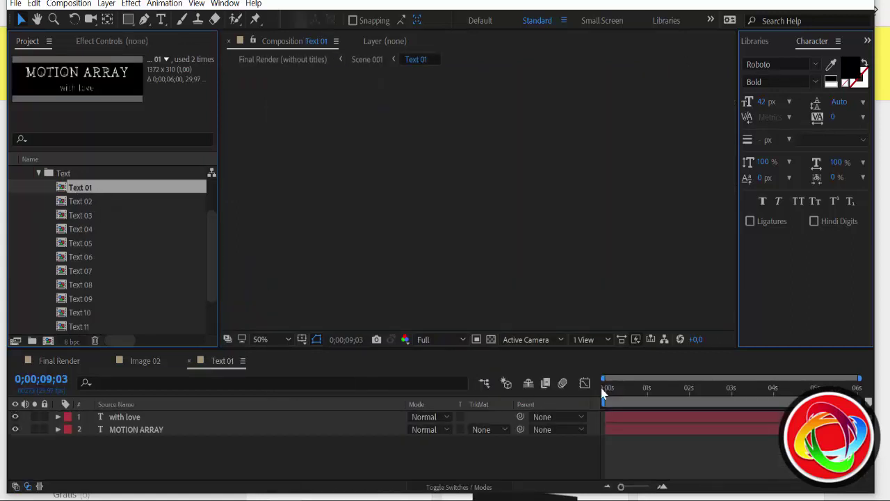
pyautogui.moveTo(603, 389); pyautogui.dragTo(671, 409)
pyautogui.click(151, 430)
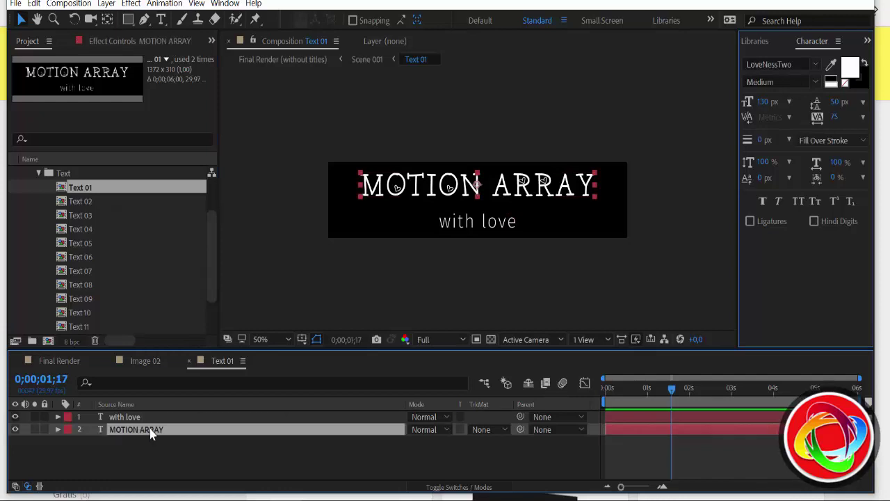
pyautogui.doubleClick(151, 430)
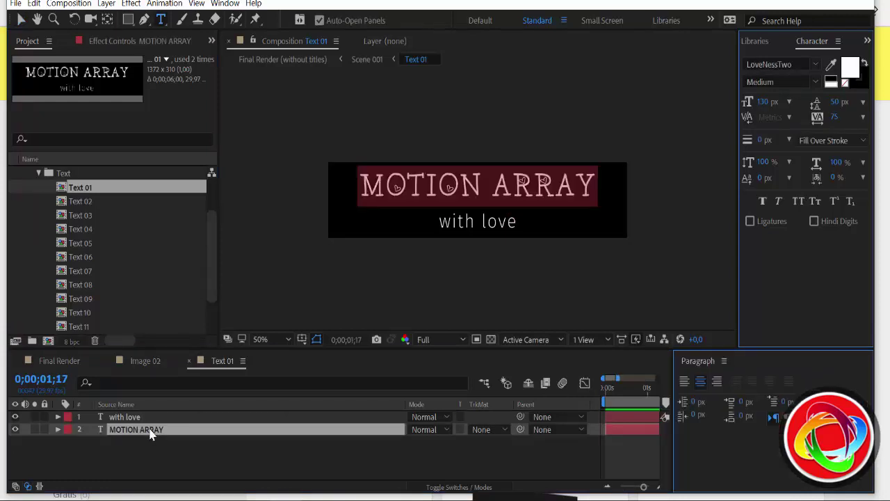
pyautogui.write('Photo')
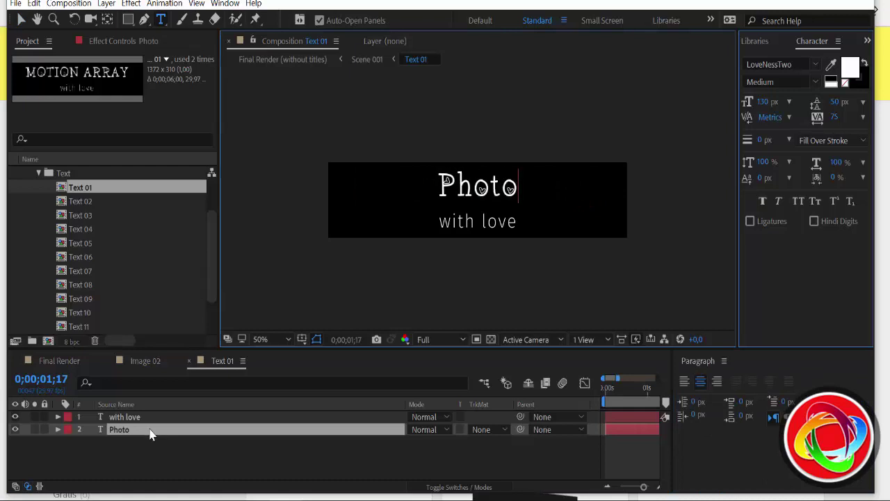
pyautogui.write('em')
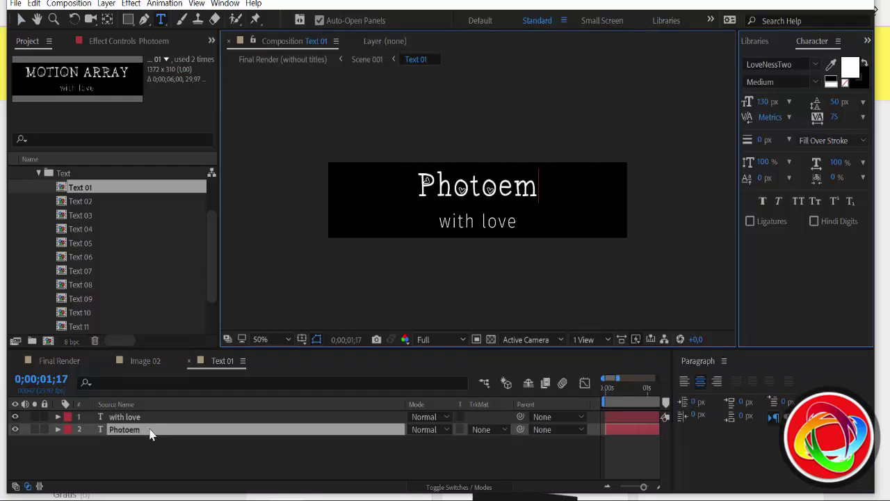
pyautogui.write('branc')
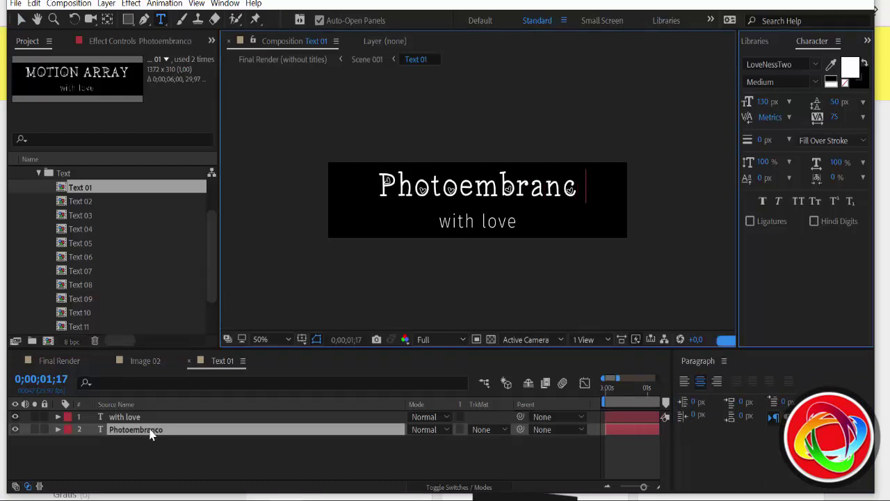
pyautogui.write('o')
pyautogui.doubleClick(149, 417)
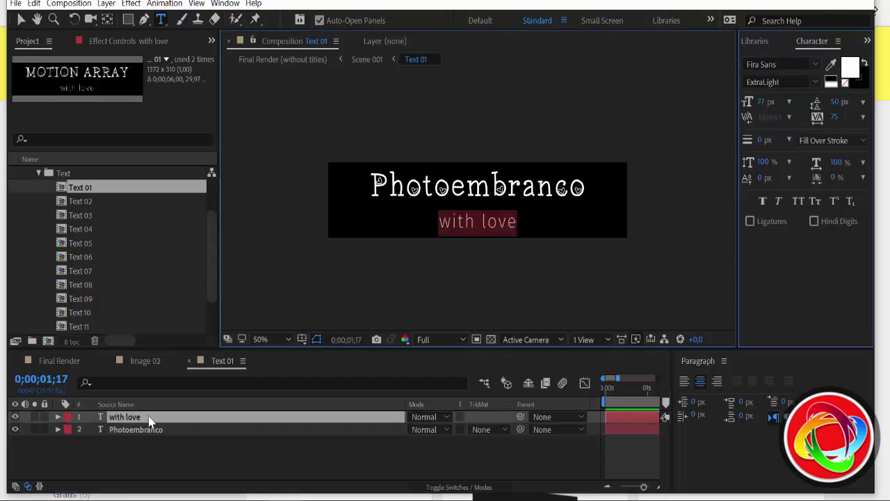
pyautogui.write('T')
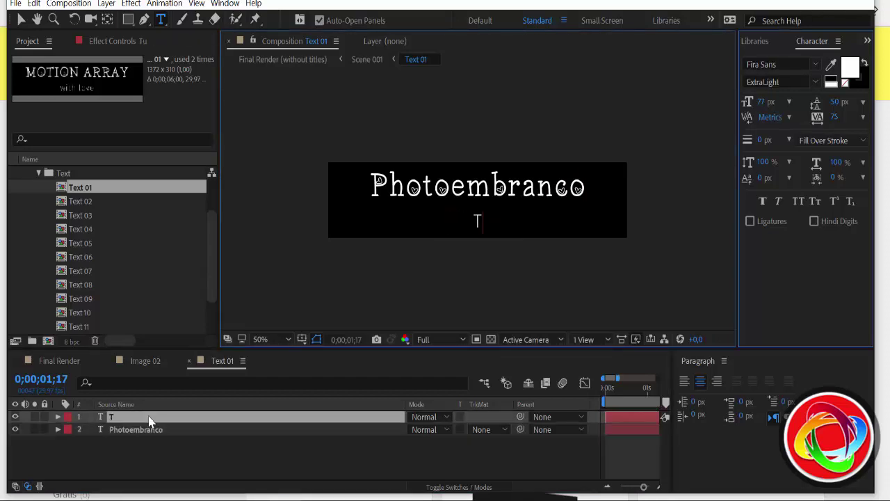
pyautogui.write('utoriai')
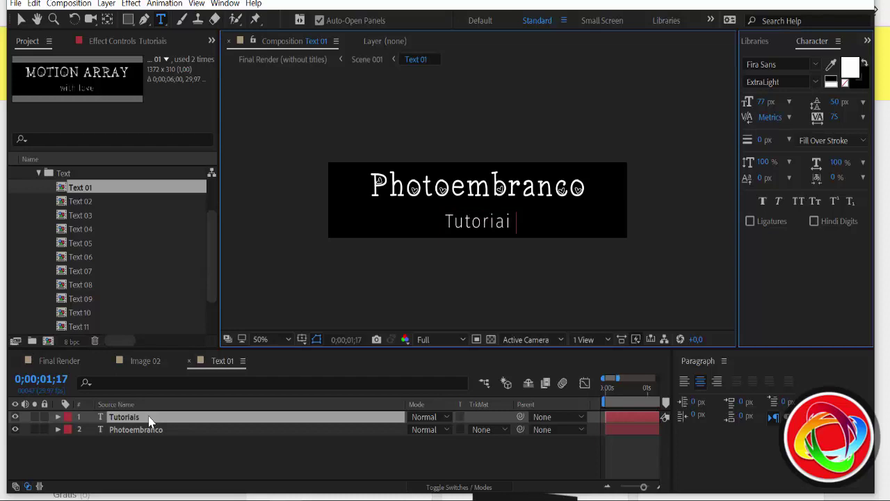
pyautogui.write('s')
pyautogui.click(155, 430)
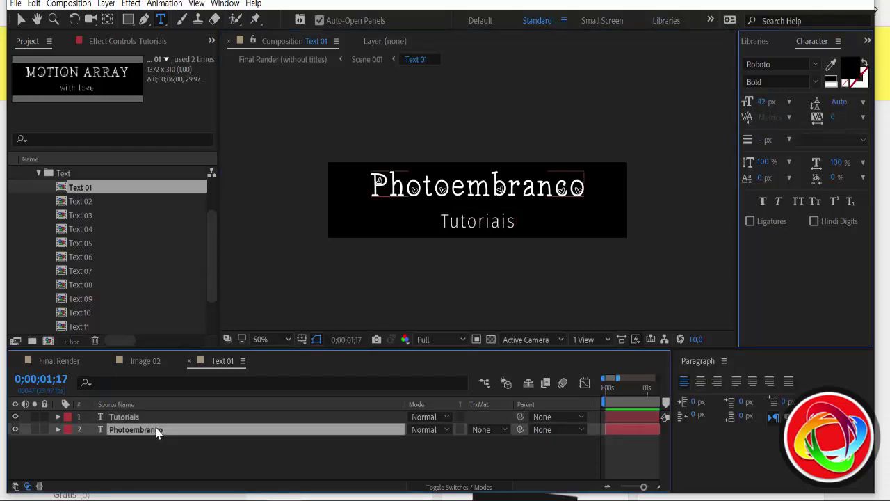
# Step: Leave the font unchanged, close the Paragraph panel, and close the Text 01 and Image 02 comps
pyautogui.click(816, 65)
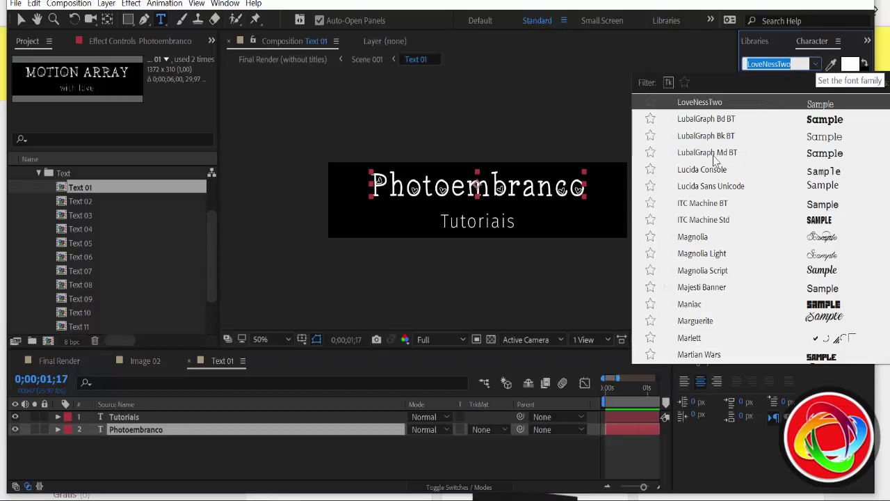
pyautogui.click(298, 456)
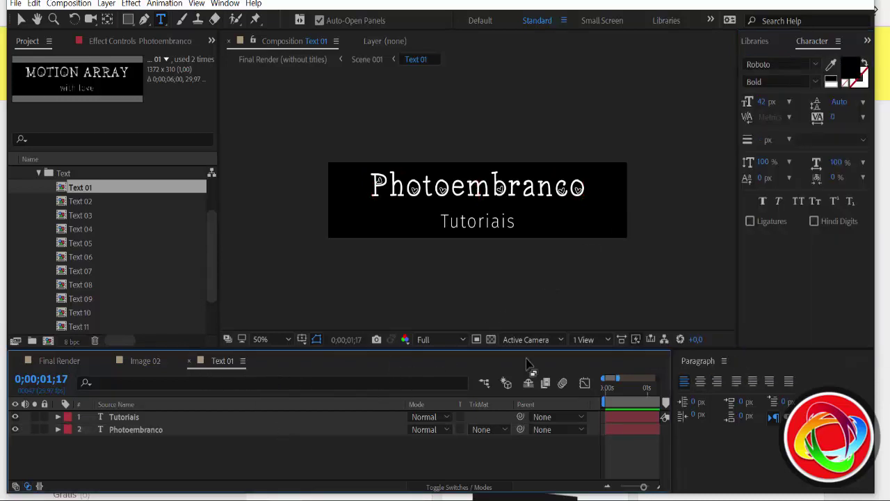
pyautogui.click(724, 361)
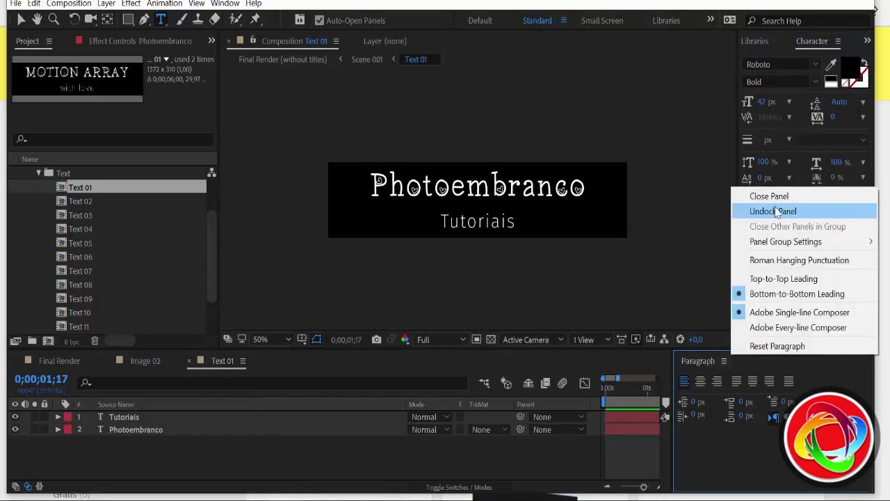
pyautogui.click(775, 197)
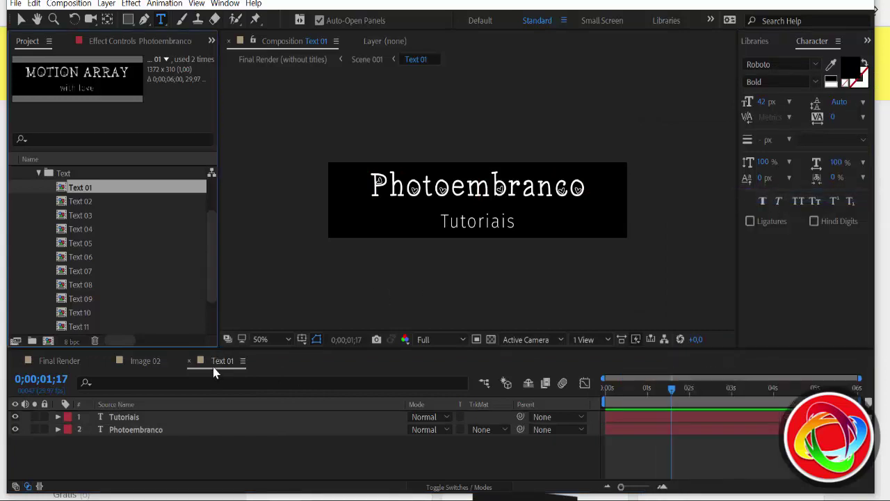
pyautogui.press('v')
pyautogui.click(190, 361)
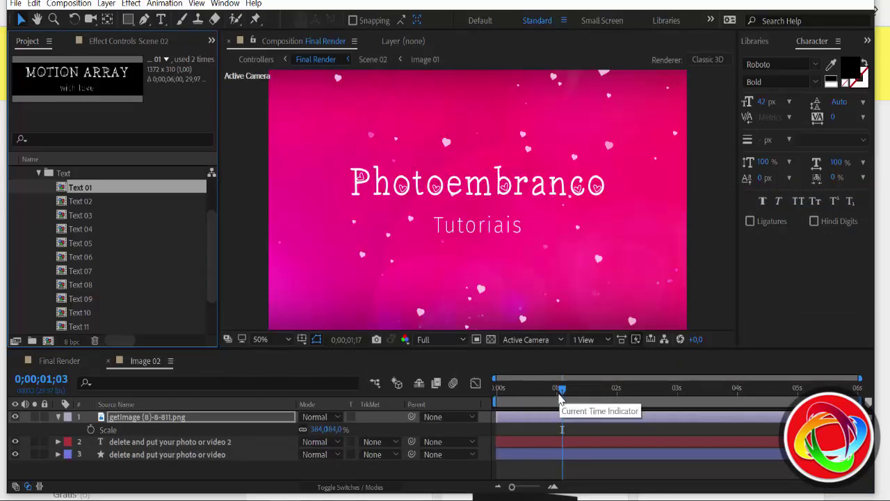
pyautogui.click(108, 361)
# Step: In Text 02, retype the AFTER EFFECTS title as 'Inscreva-se' and begin the subtitle 'No canal, deixe seu like!'
pyautogui.doubleClick(90, 212)
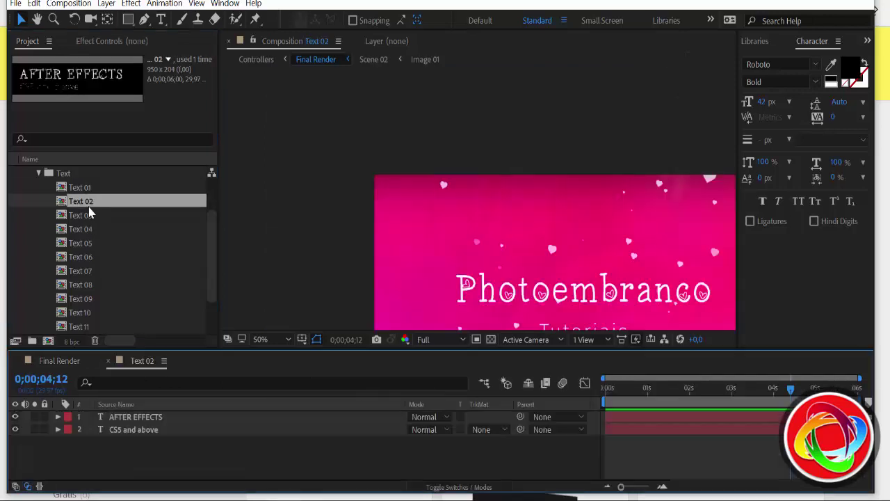
pyautogui.click(665, 396)
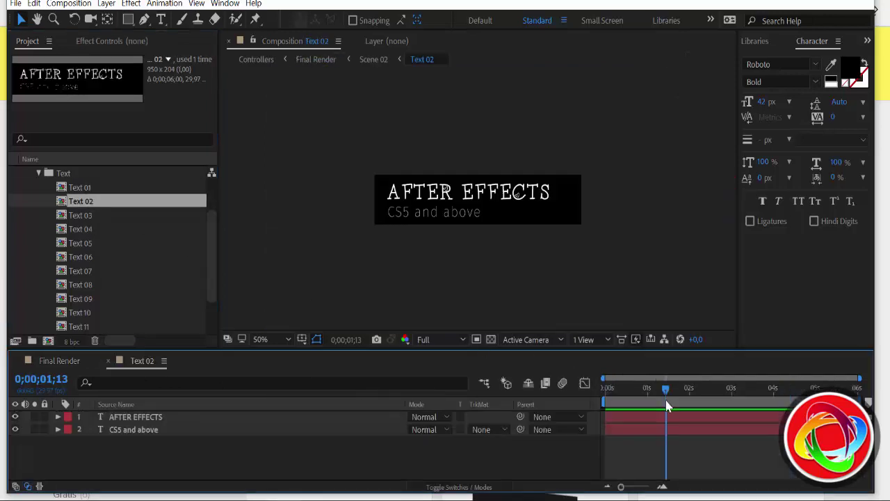
pyautogui.doubleClick(140, 416)
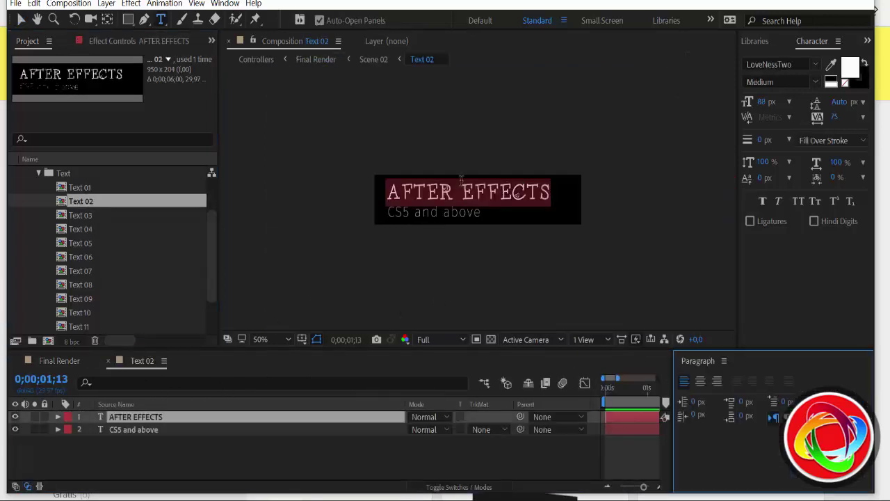
pyautogui.scroll(2, 461, 180)
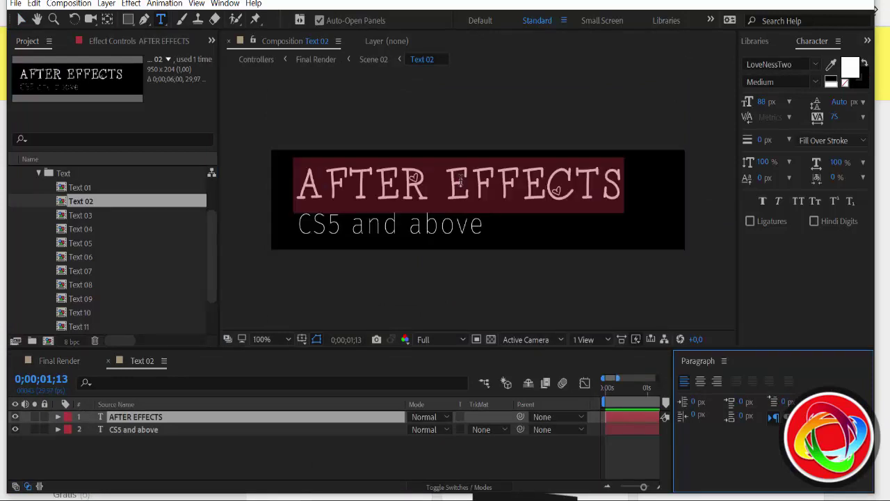
pyautogui.write('I')
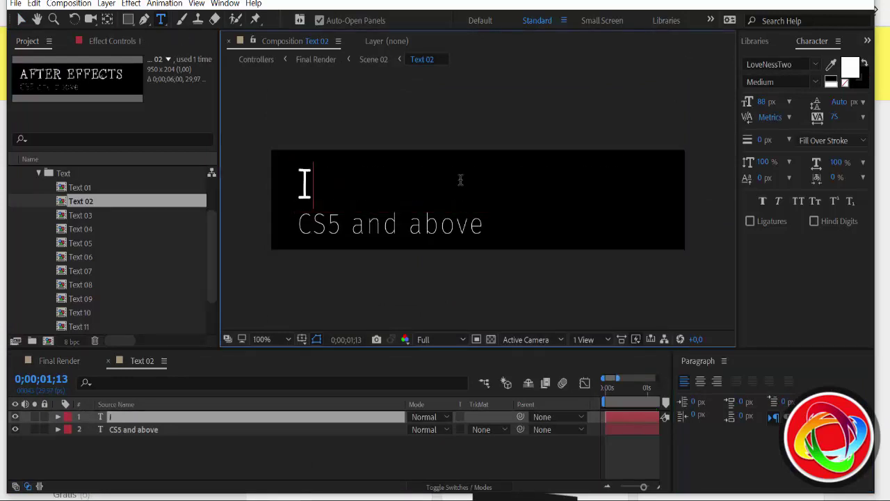
pyautogui.write('nscre')
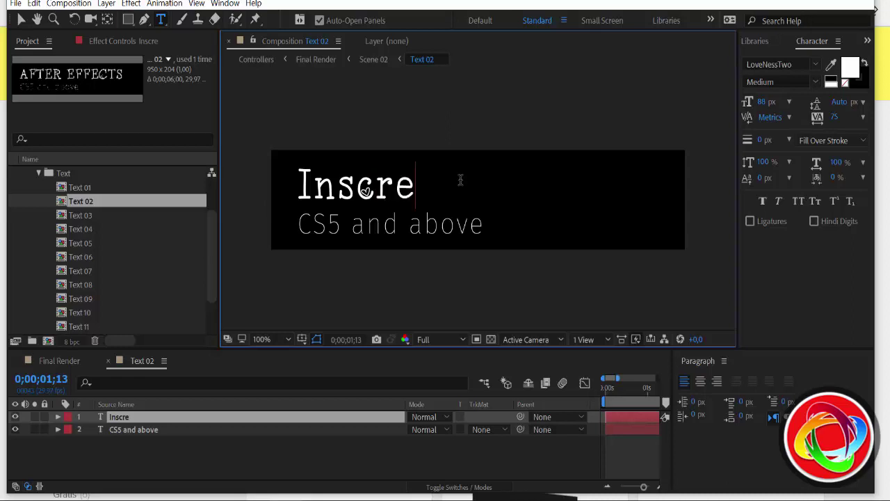
pyautogui.write('va-se')
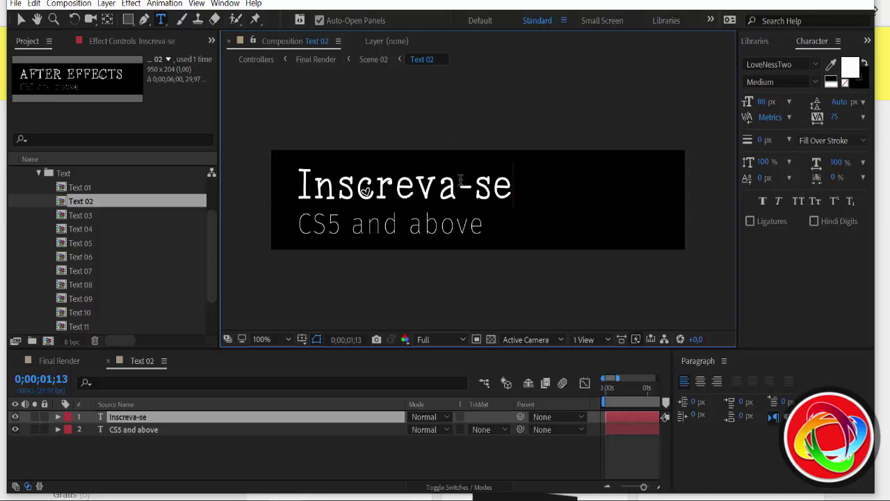
pyautogui.click(157, 430)
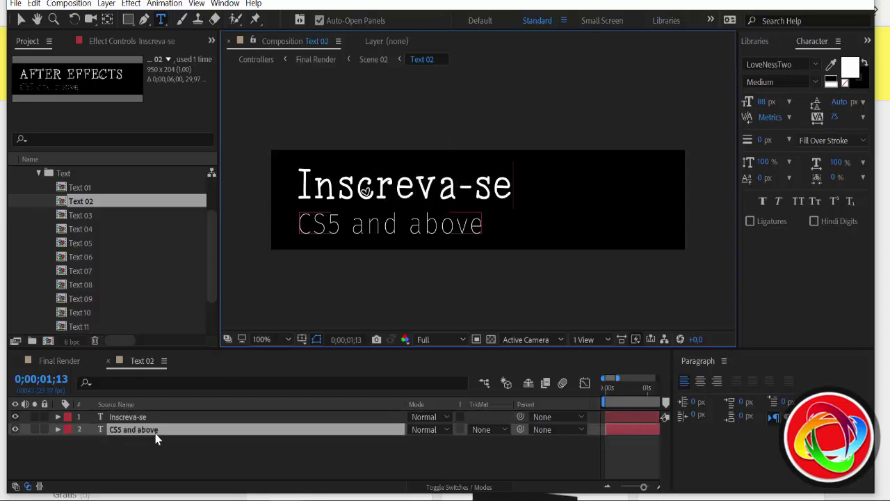
pyautogui.write('No')
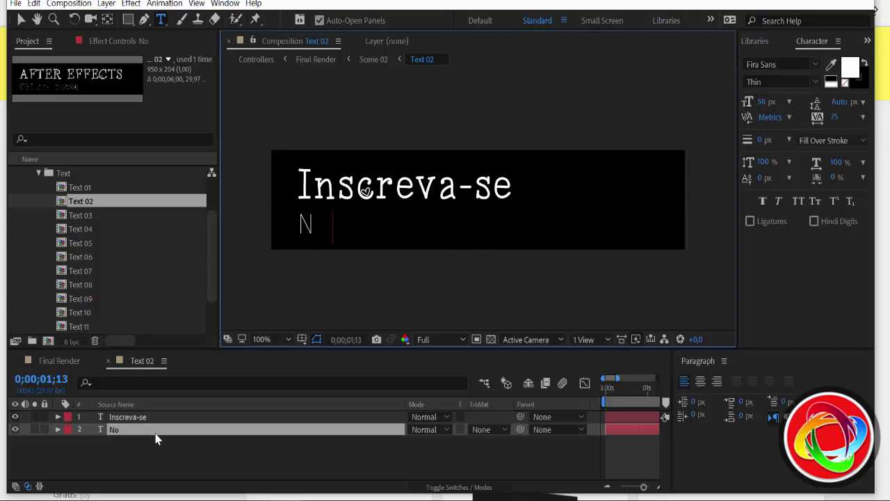
pyautogui.write(' cana')
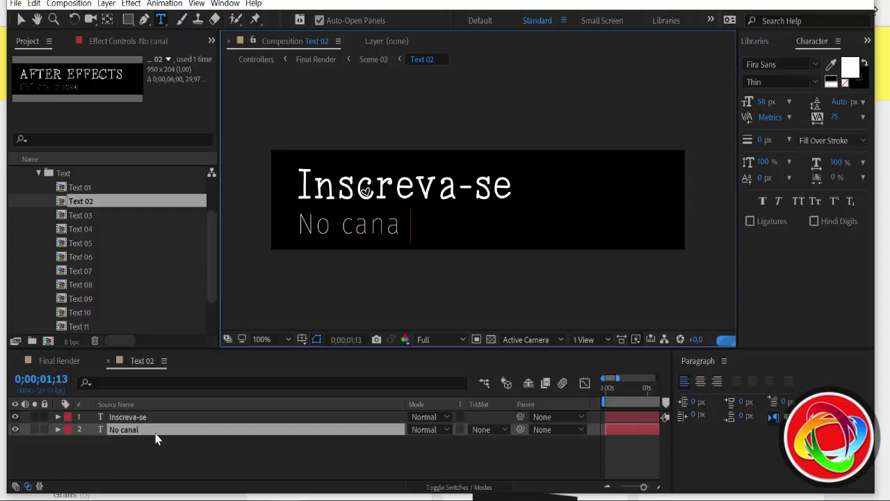
pyautogui.write('l, d')
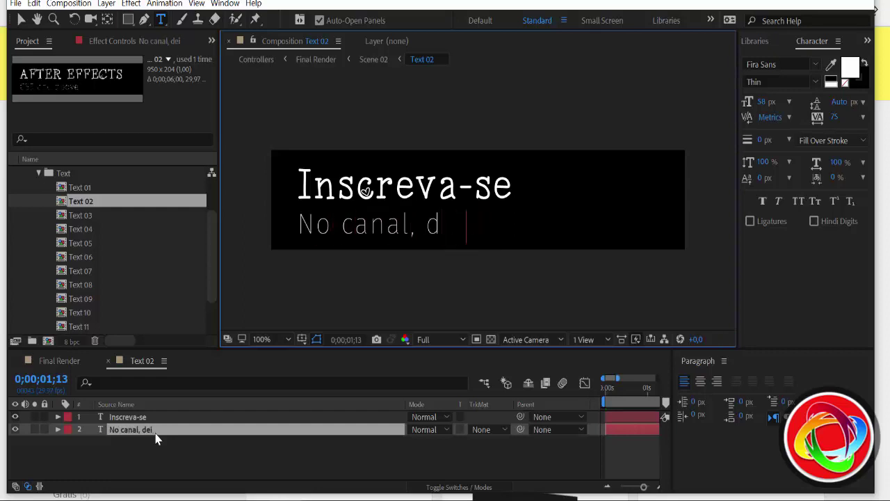
pyautogui.write('eixe se')
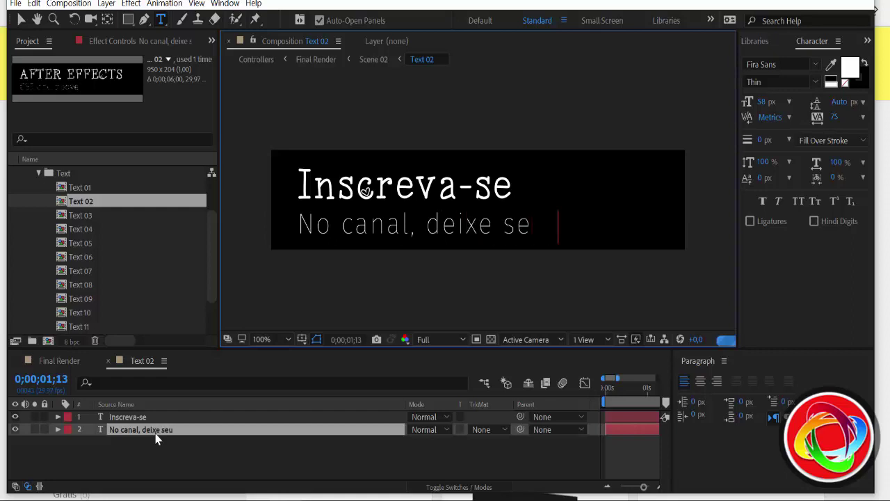
pyautogui.write('u like!')
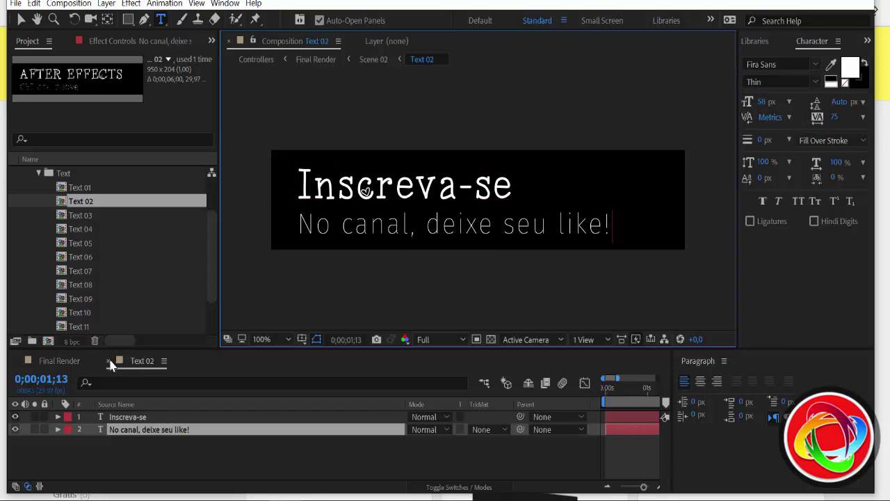
# Step: Close Text 02 and check the new title in Final Render at 0;00;07;03, then collapse the Text folder
pyautogui.click(108, 361)
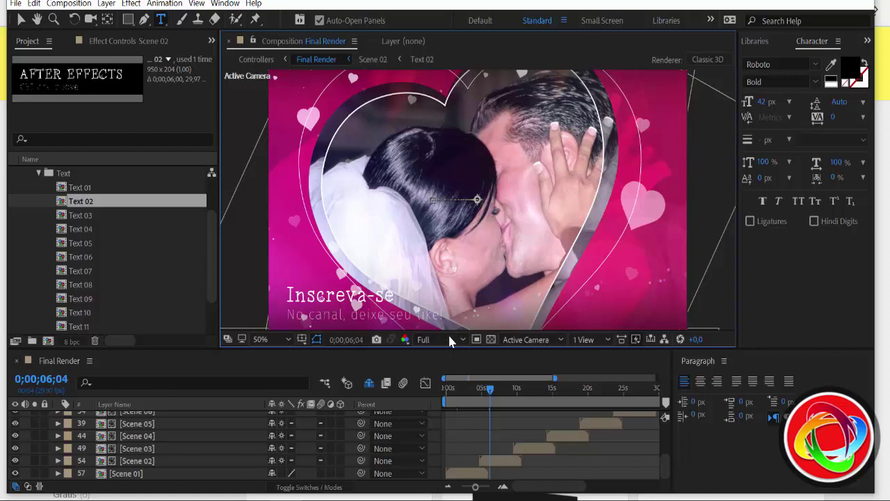
pyautogui.press('v')
pyautogui.click(495, 393)
pyautogui.moveTo(494, 393); pyautogui.dragTo(496, 394)
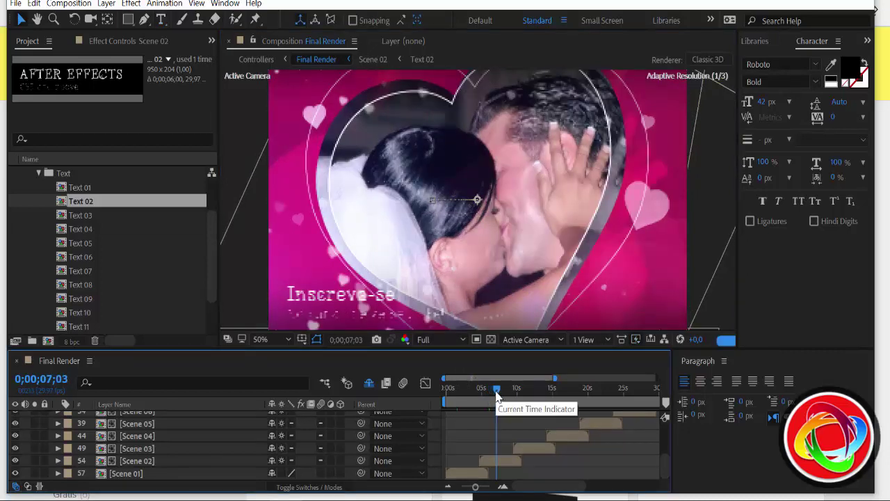
pyautogui.press('.')
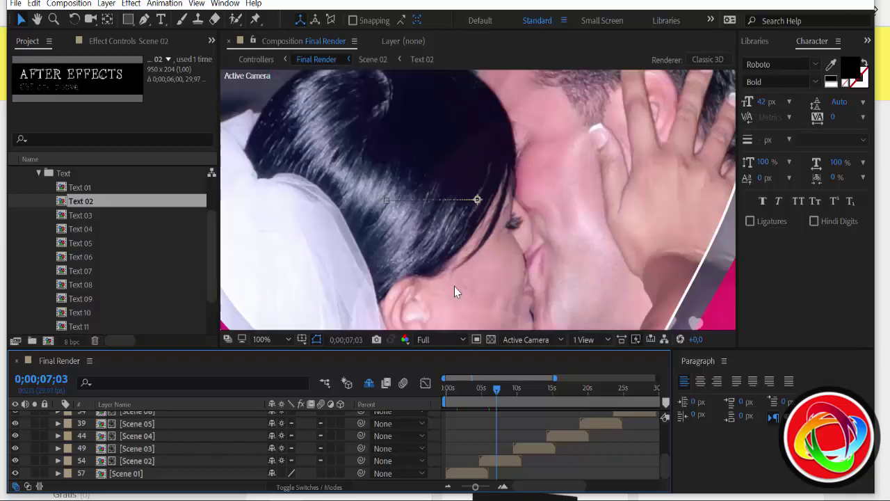
pyautogui.press(',')
pyautogui.press('.')
pyautogui.press(',')
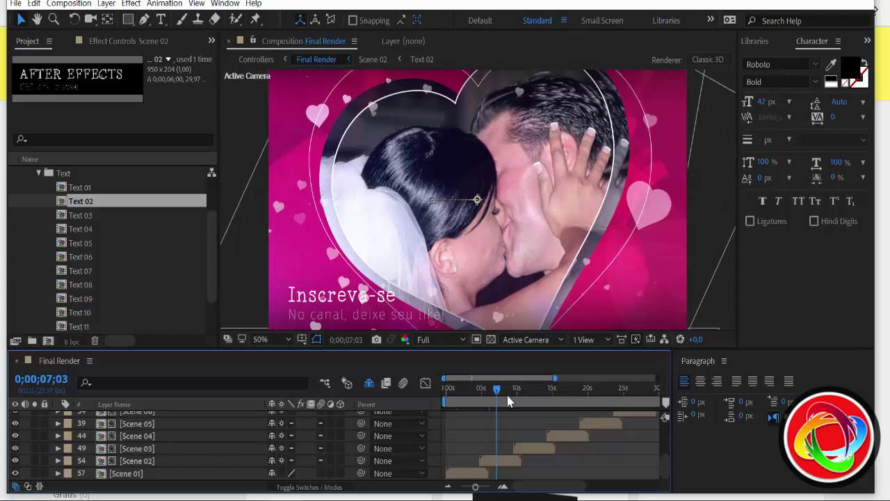
pyautogui.click(38, 174)
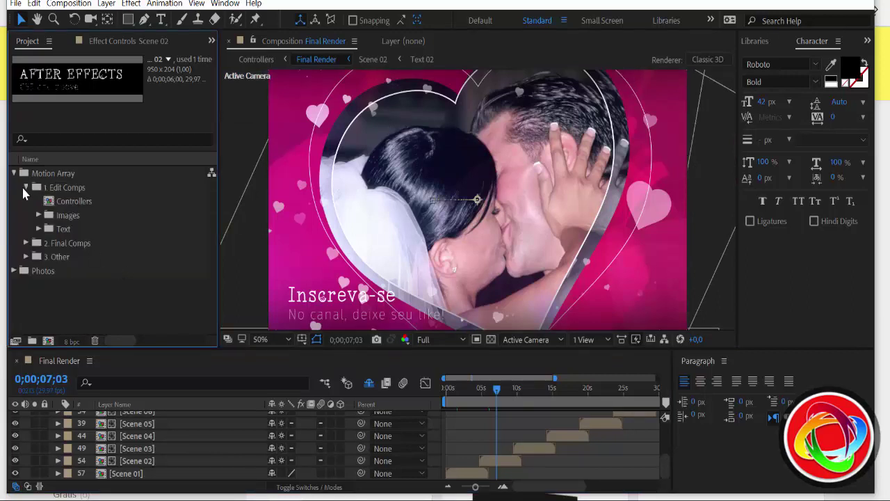
# Step: Expand the 2. Final Comps folder and select the Final Render composition
pyautogui.click(69, 216)
pyautogui.click(80, 228)
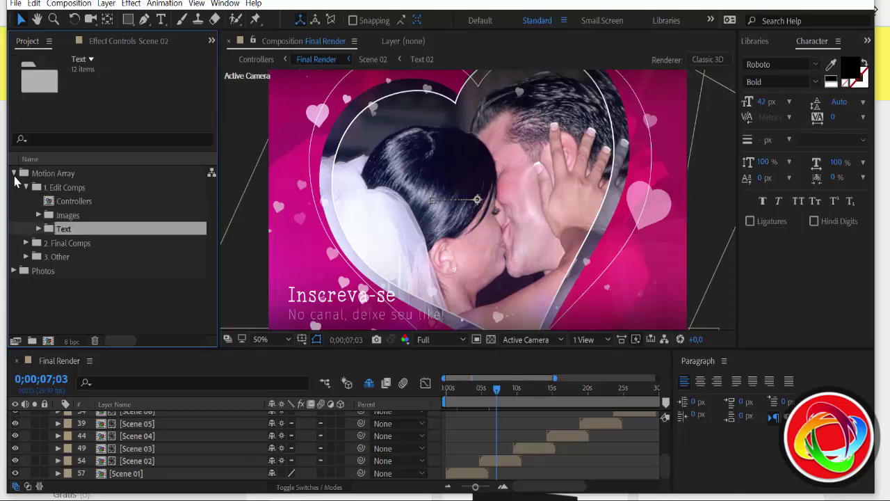
pyautogui.click(15, 174)
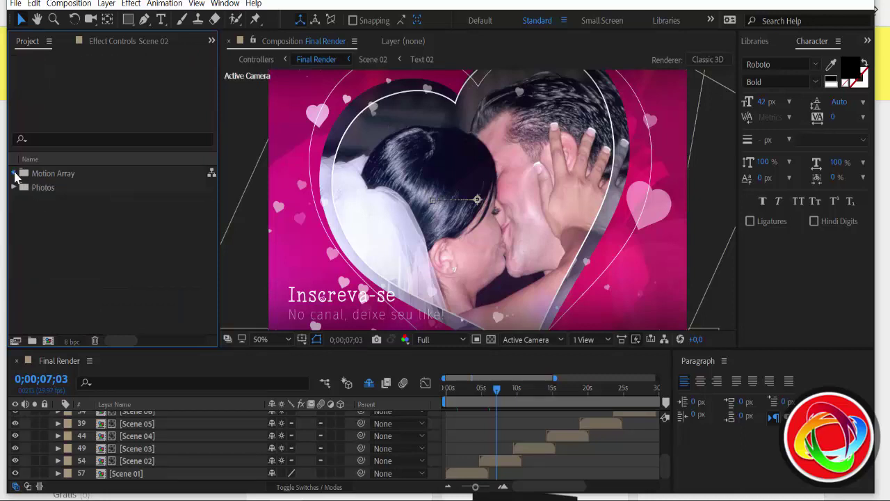
pyautogui.click(14, 174)
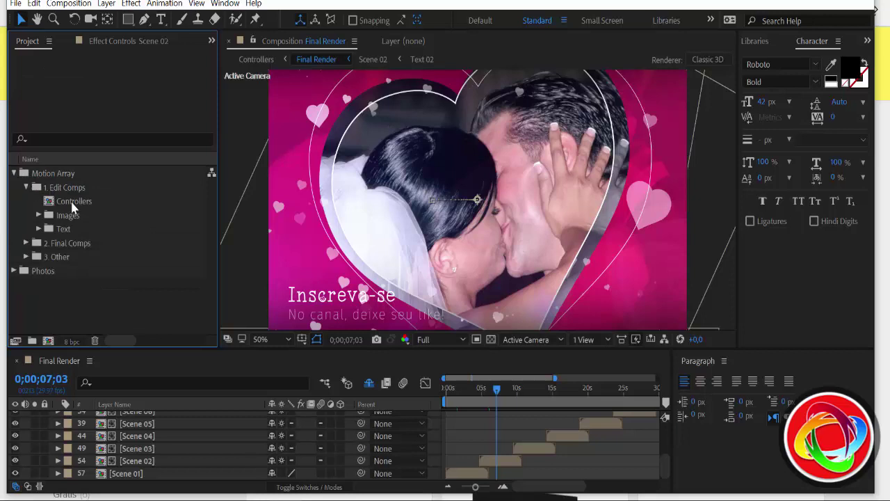
pyautogui.click(85, 242)
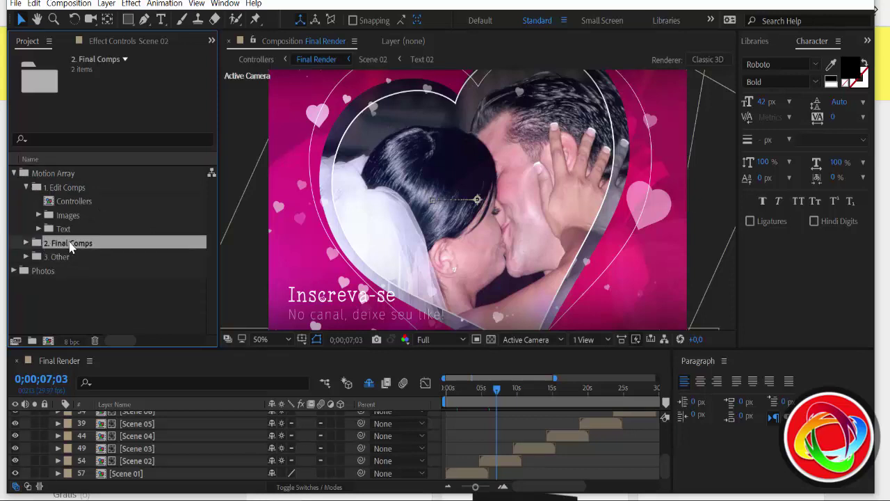
pyautogui.click(26, 243)
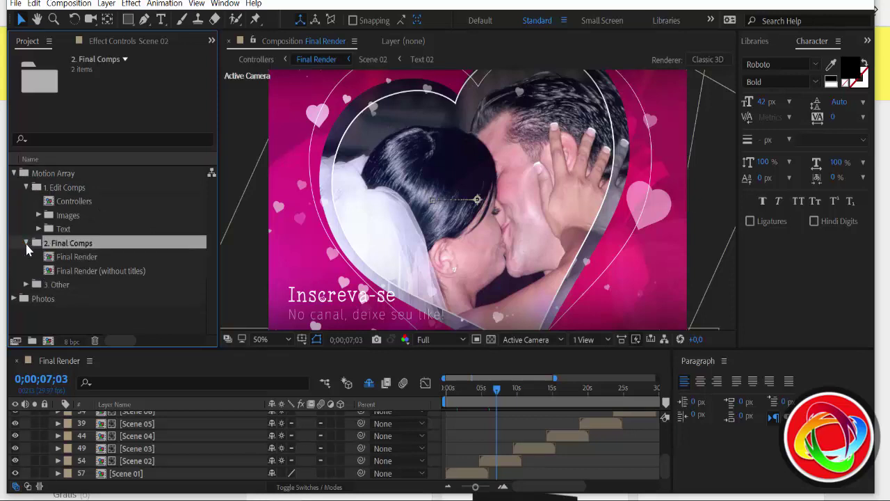
pyautogui.click(93, 258)
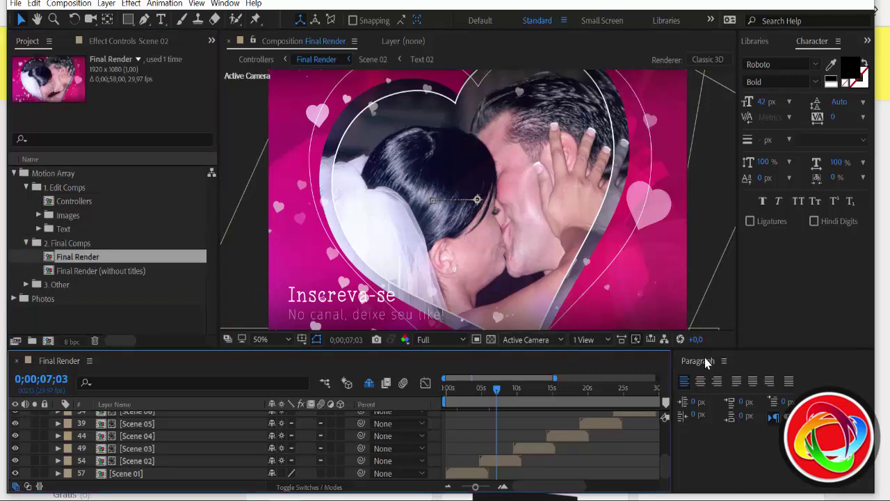
# Step: Close the Paragraph panel and scrub Final Render from 0;00;21;08 back to 0;00;06;13
pyautogui.click(724, 360)
pyautogui.click(770, 197)
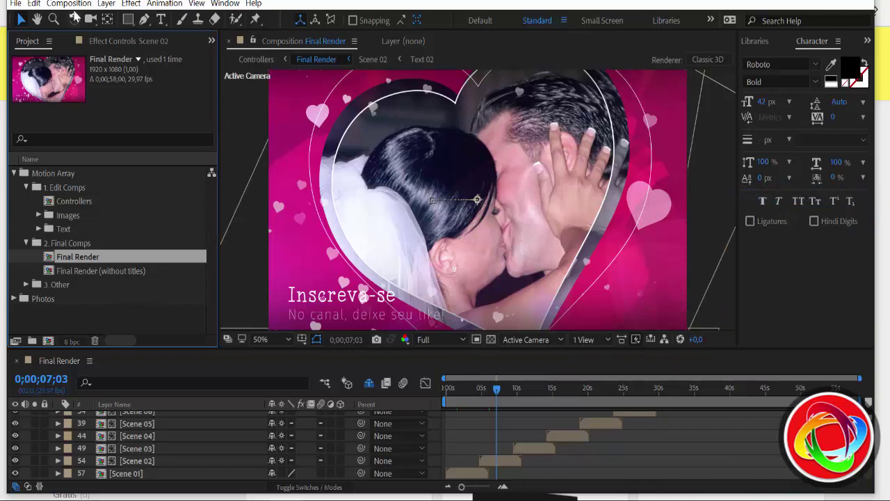
pyautogui.click(597, 390)
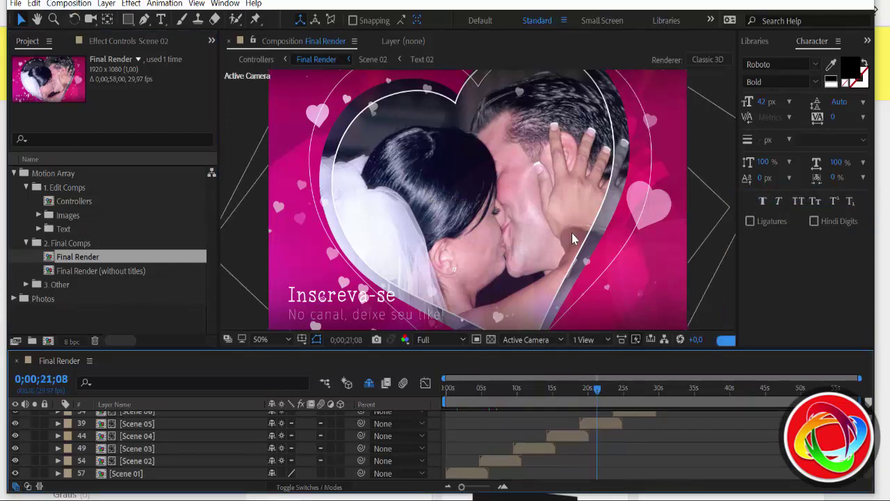
pyautogui.click(492, 394)
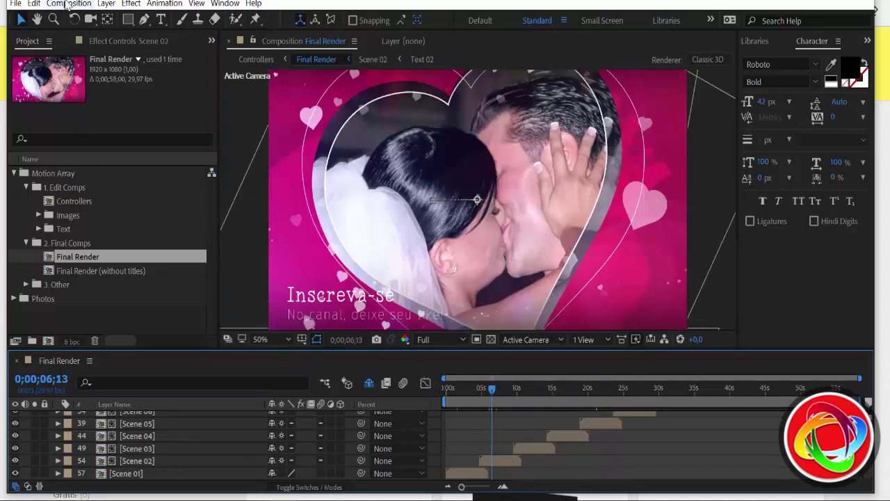
# Step: Add Final Render to the Render Queue and switch its Lossless output format from AVI to QuickTime
pyautogui.click(67, 4)
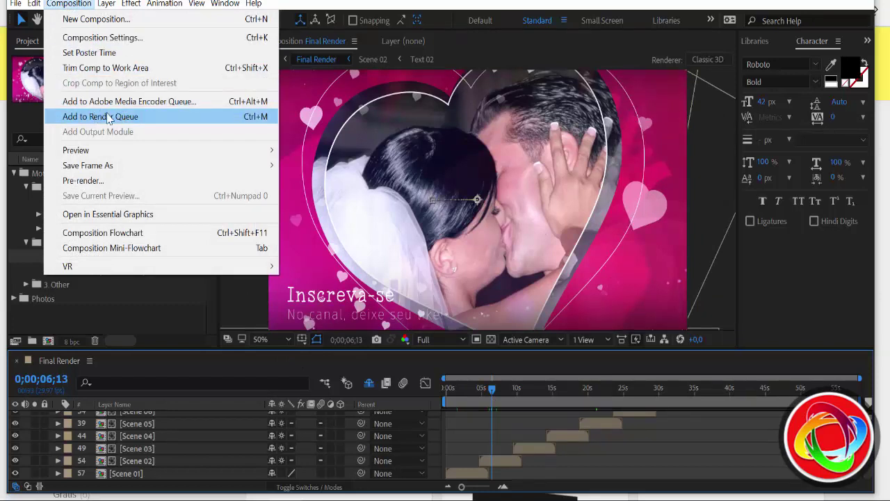
pyautogui.click(151, 120)
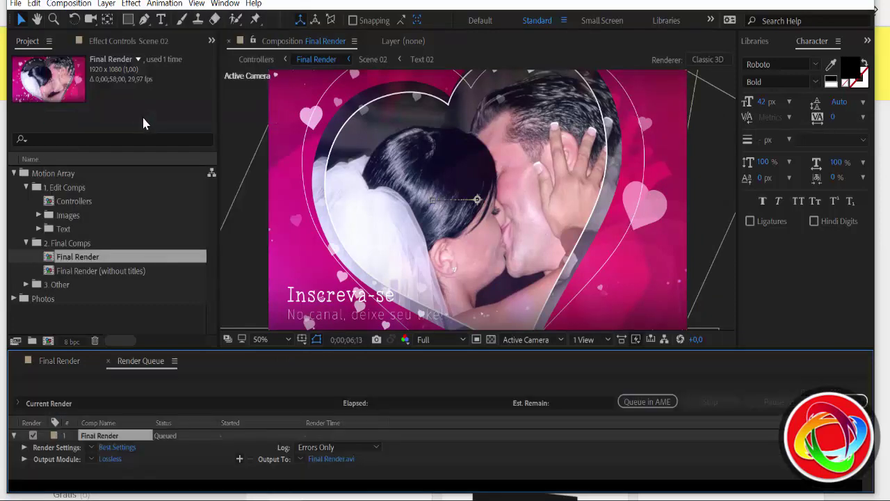
pyautogui.click(111, 458)
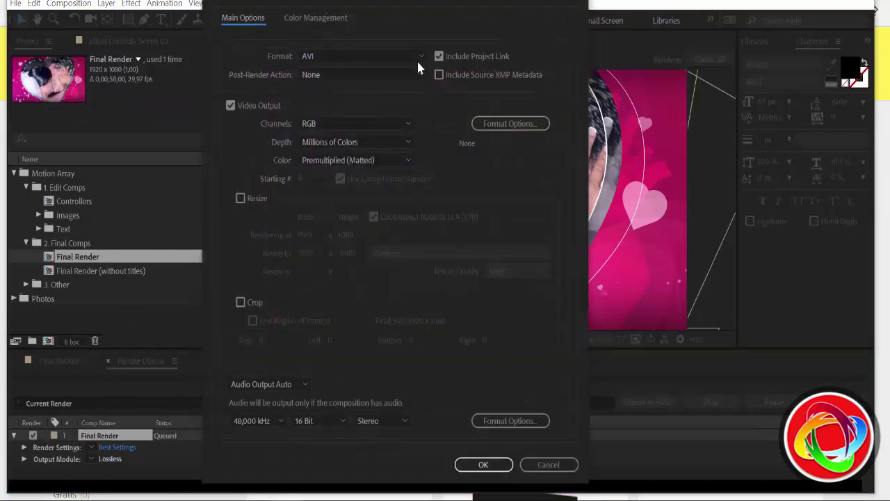
pyautogui.click(418, 61)
pyautogui.click(333, 214)
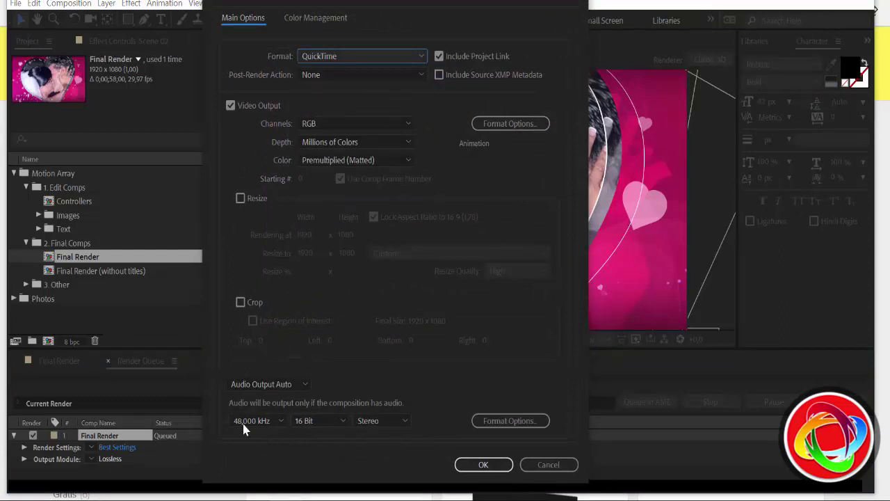
pyautogui.click(489, 466)
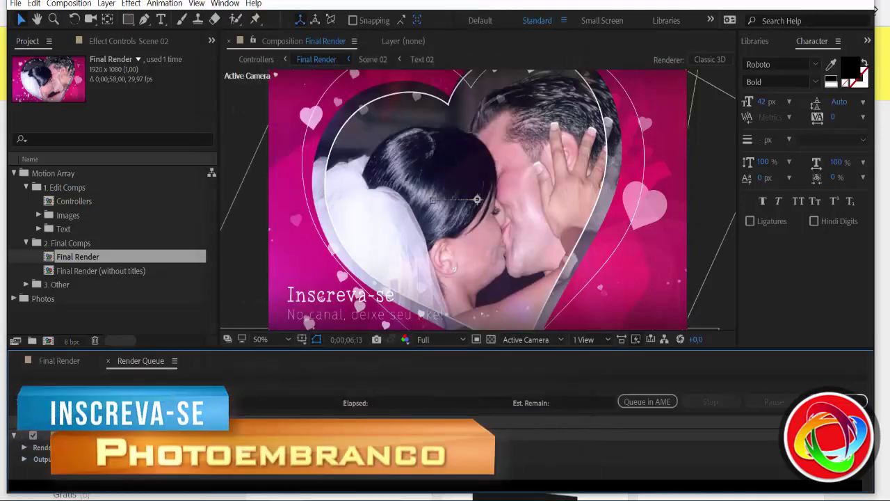
# Step: Set the render output to save as 'Slide romantico' in the desktop (Área de Trabalho) folder
pyautogui.click(334, 459)
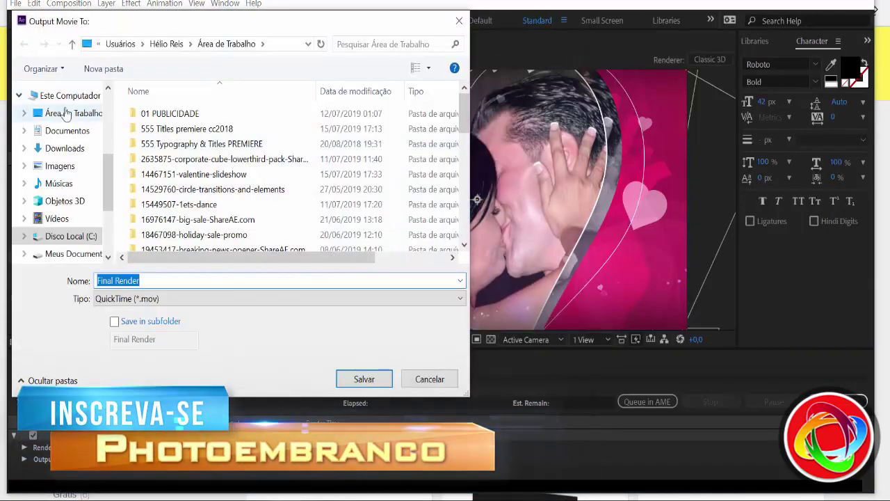
pyautogui.click(66, 112)
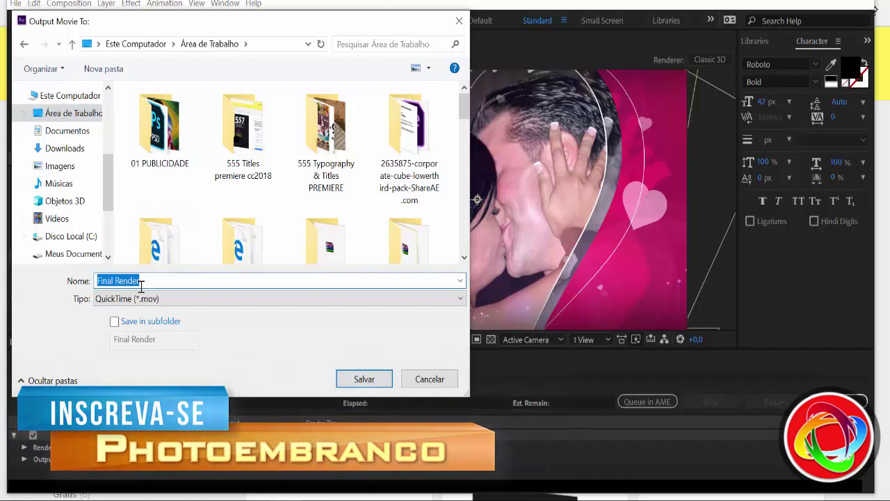
pyautogui.write('S')
pyautogui.write('l')
pyautogui.press('BackSpace')
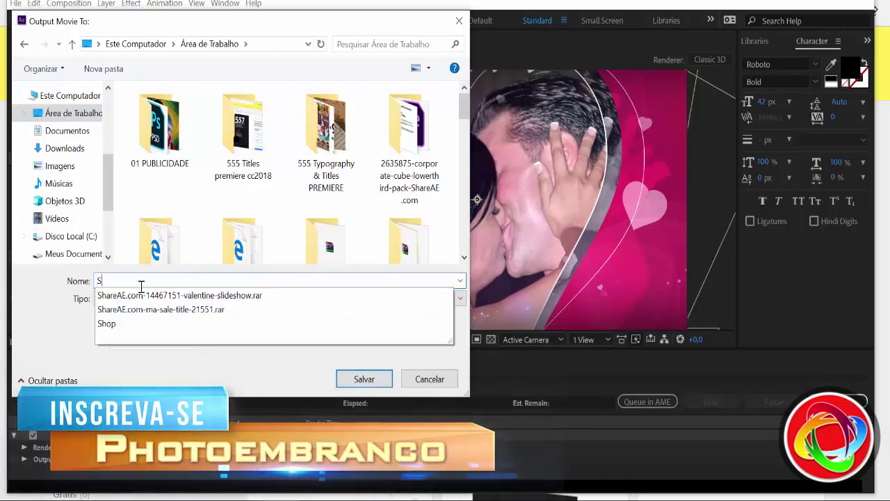
pyautogui.write('lide r')
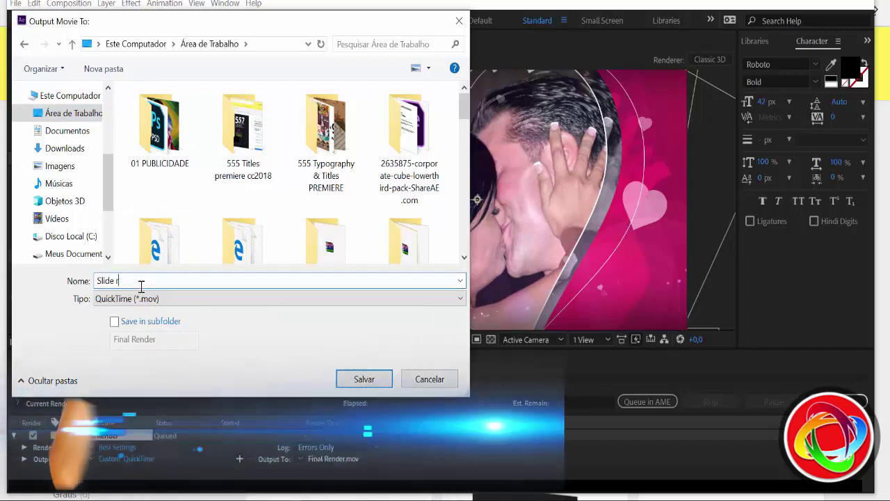
pyautogui.write('omantico')
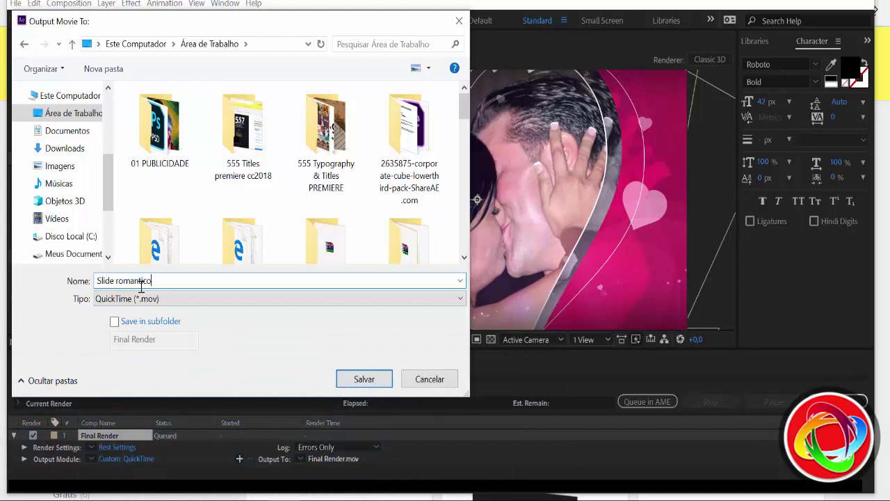
pyautogui.click(377, 380)
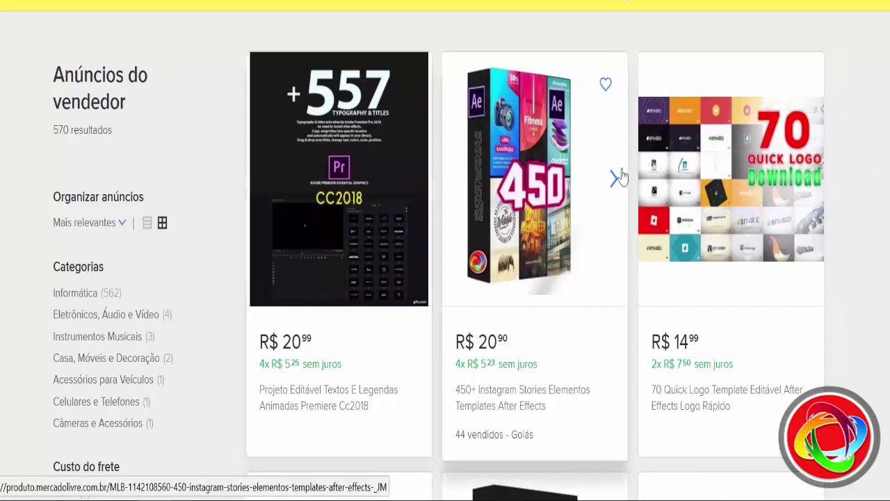
# Step: On the 650+ Instagram Stories listing (R$ 23,99), view the animated price-labels preview image
pyautogui.scroll(-5, 621, 176)
pyautogui.scroll(-2, 621, 176)
pyautogui.scroll(6, 621, 177)
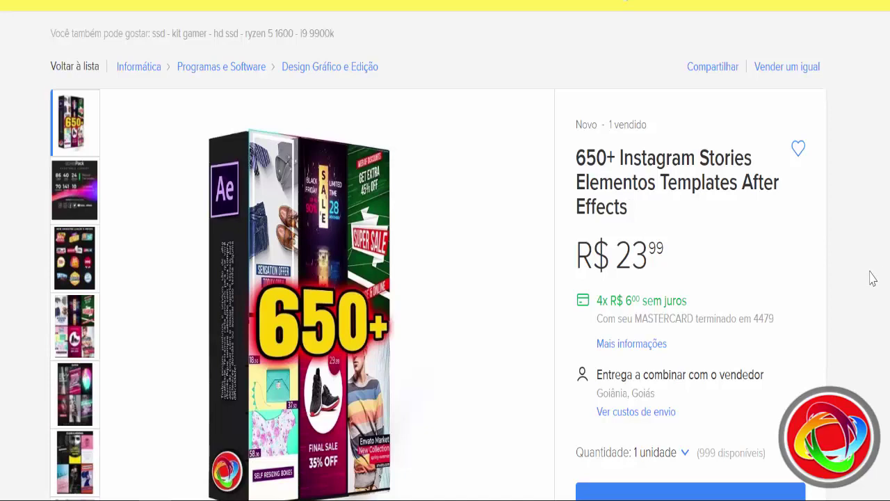
pyautogui.click(68, 264)
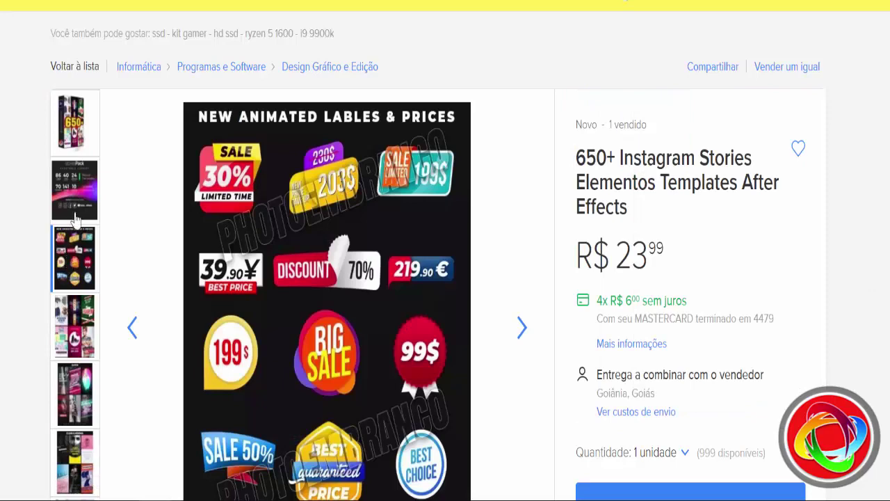